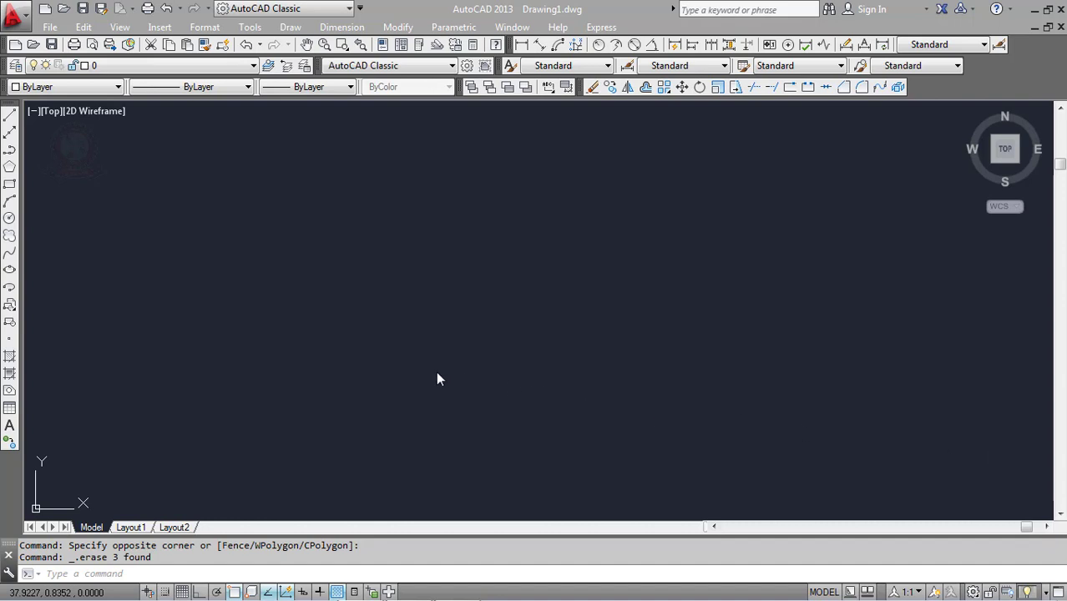
Step: Start the Line tool from the Draw toolbar on the blank drawing
click(9, 119)
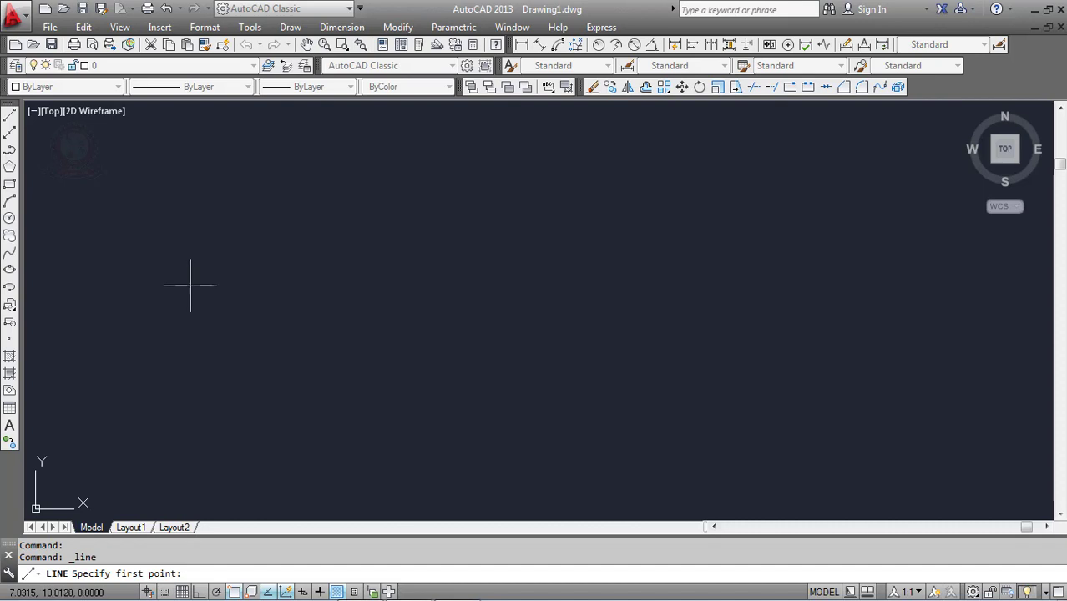
Step: Draw a right triangle with a vertical side, a horizontal base and a diagonal back to the top
click(155, 219)
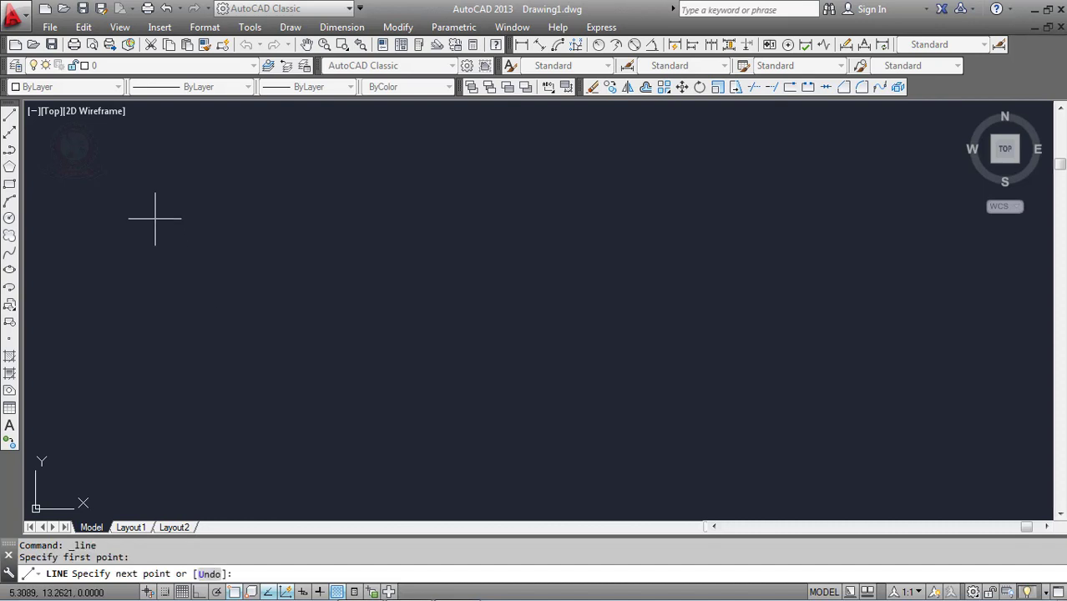
key(F8)
click(156, 338)
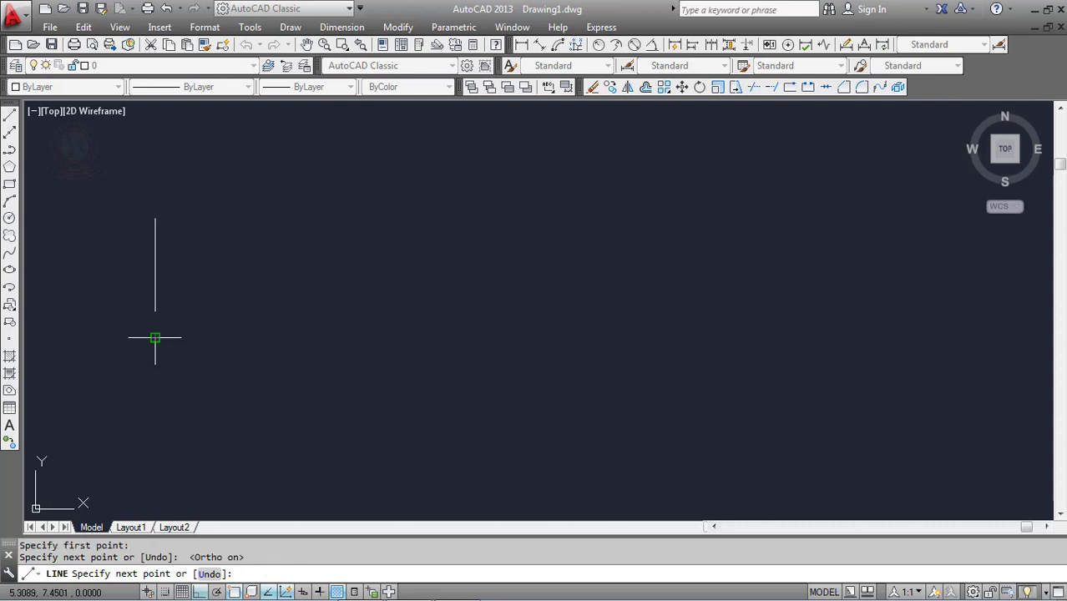
click(279, 337)
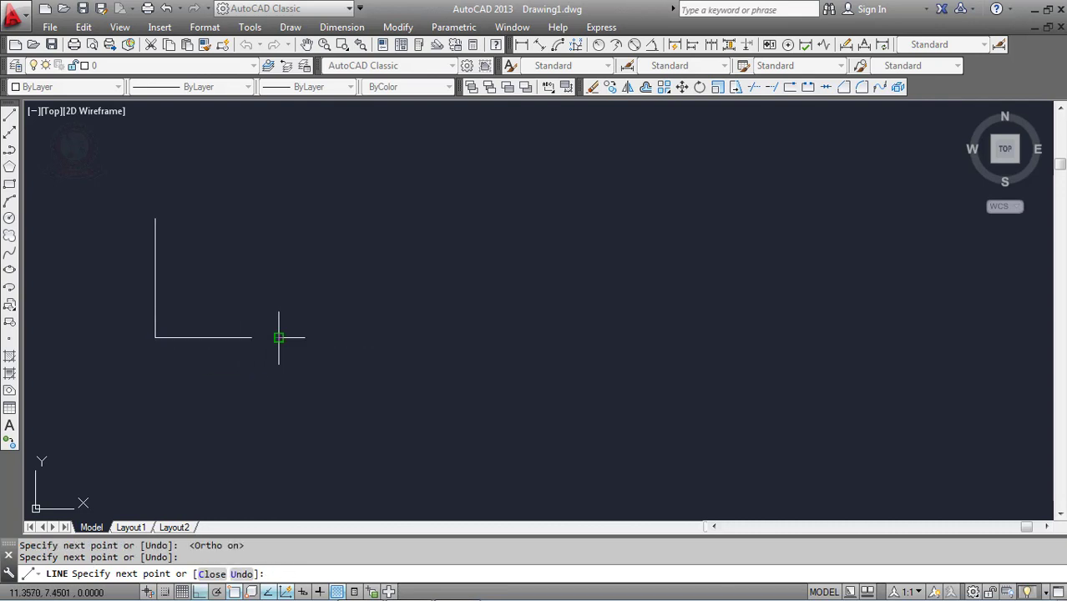
key(F8)
click(156, 220)
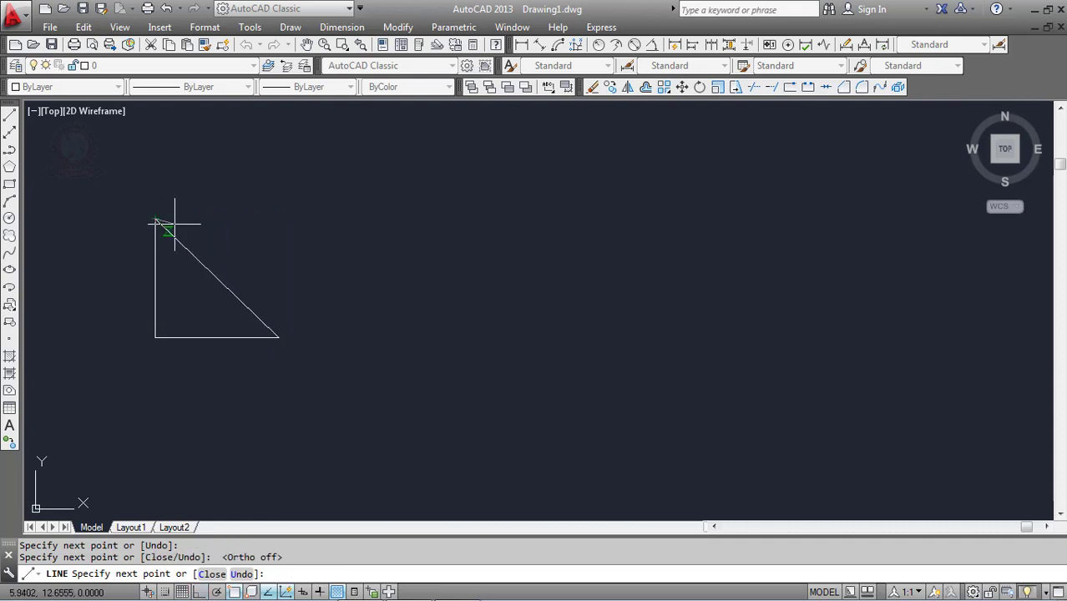
key(Escape)
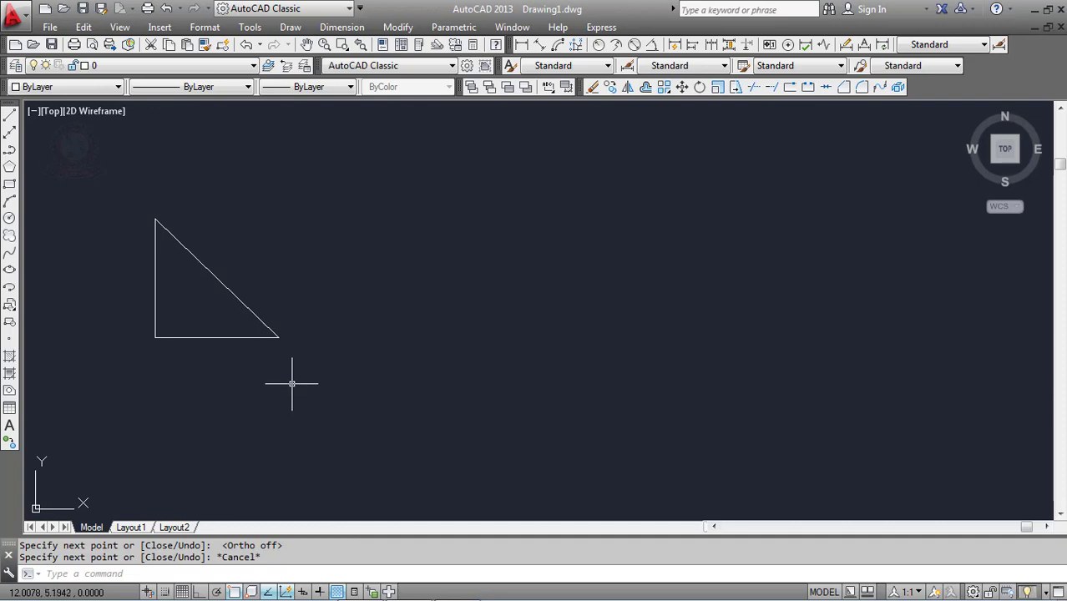
key(Escape)
Step: Run MIRROR and crossing-select the triangle's three lines as the objects to reflect
text(MI)
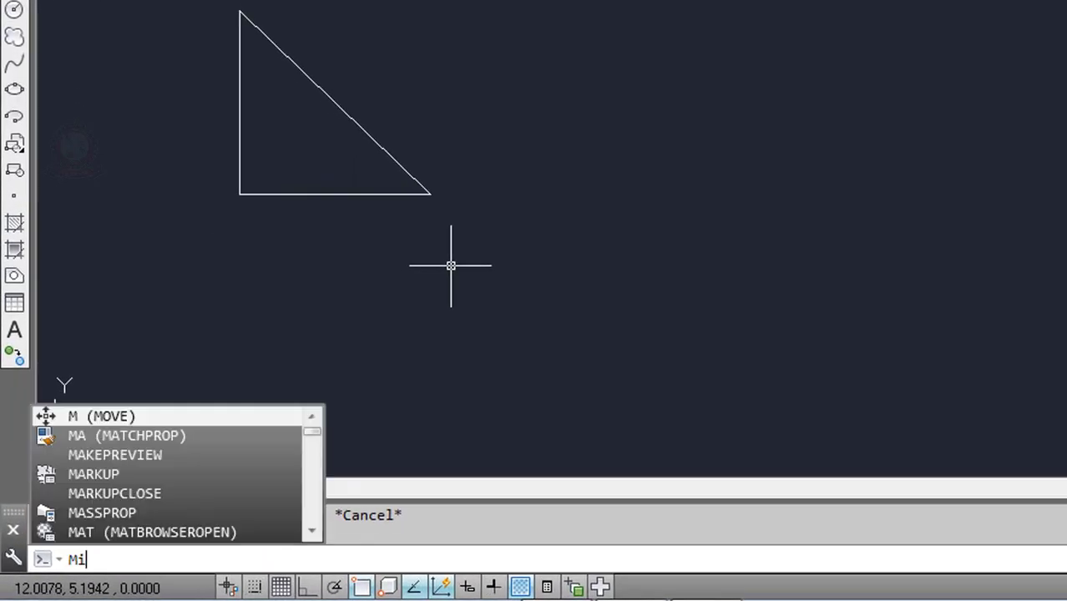
text(RR)
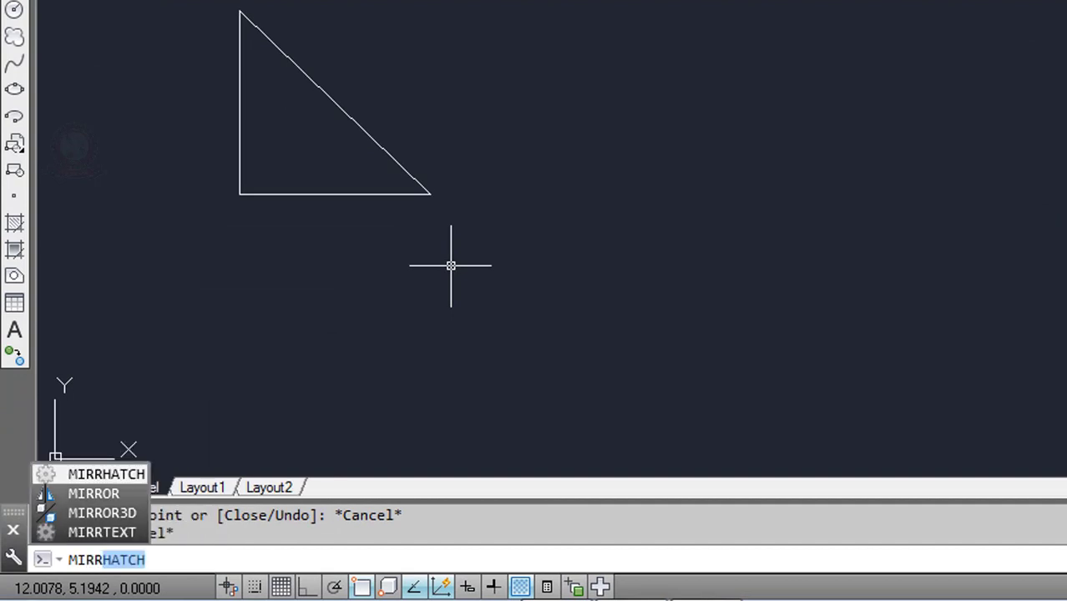
text(OR)
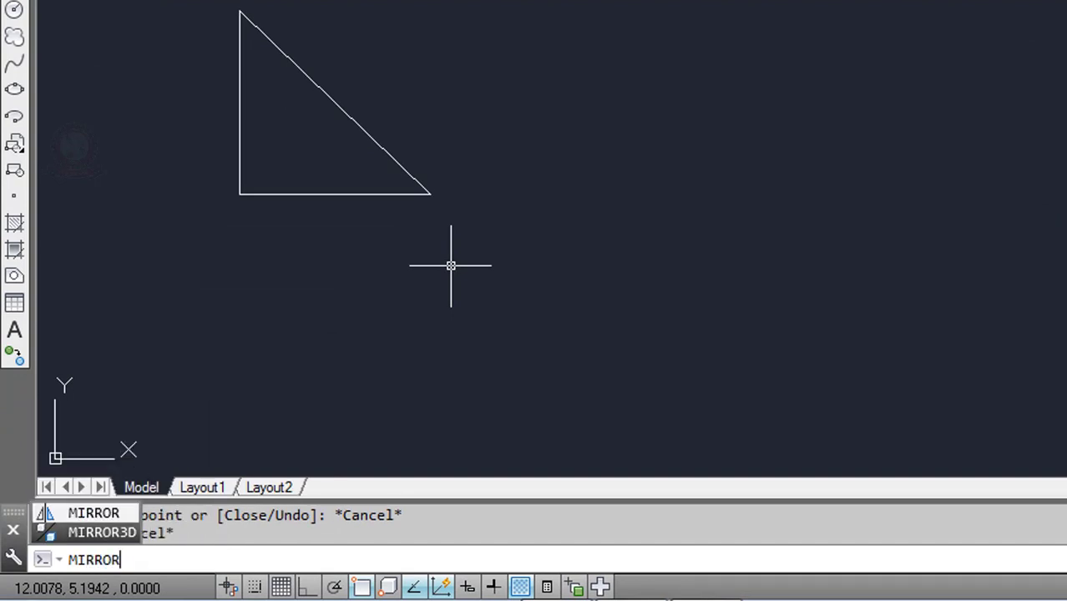
key(Return)
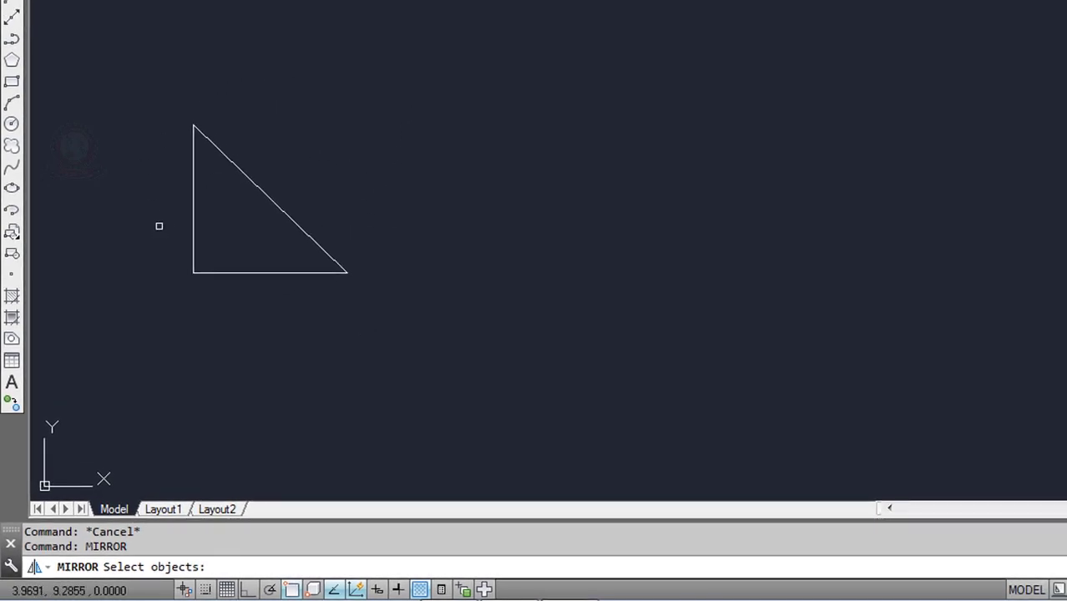
click(444, 86)
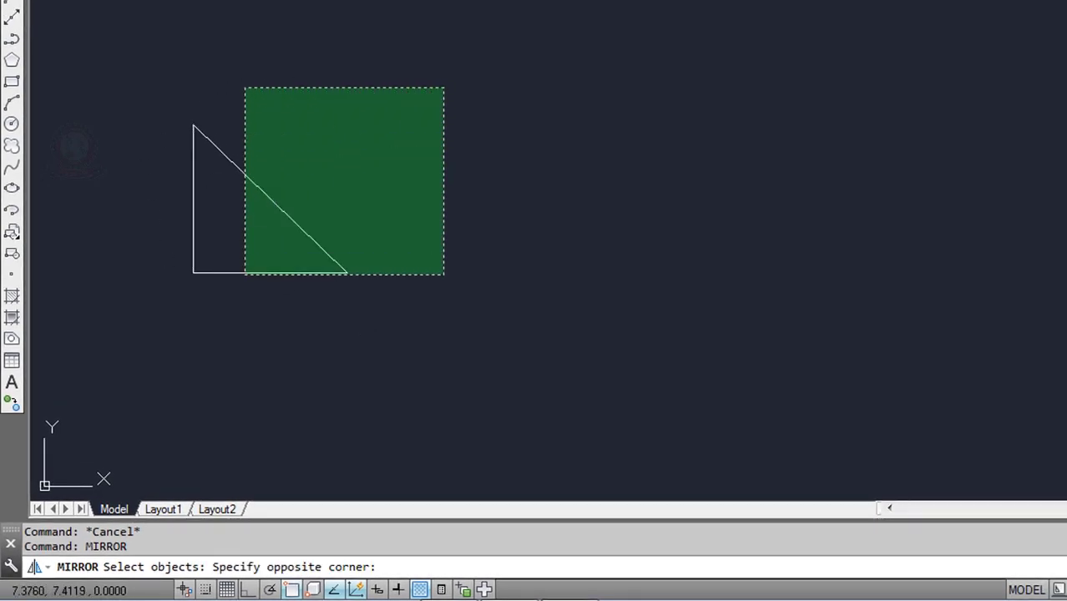
click(125, 346)
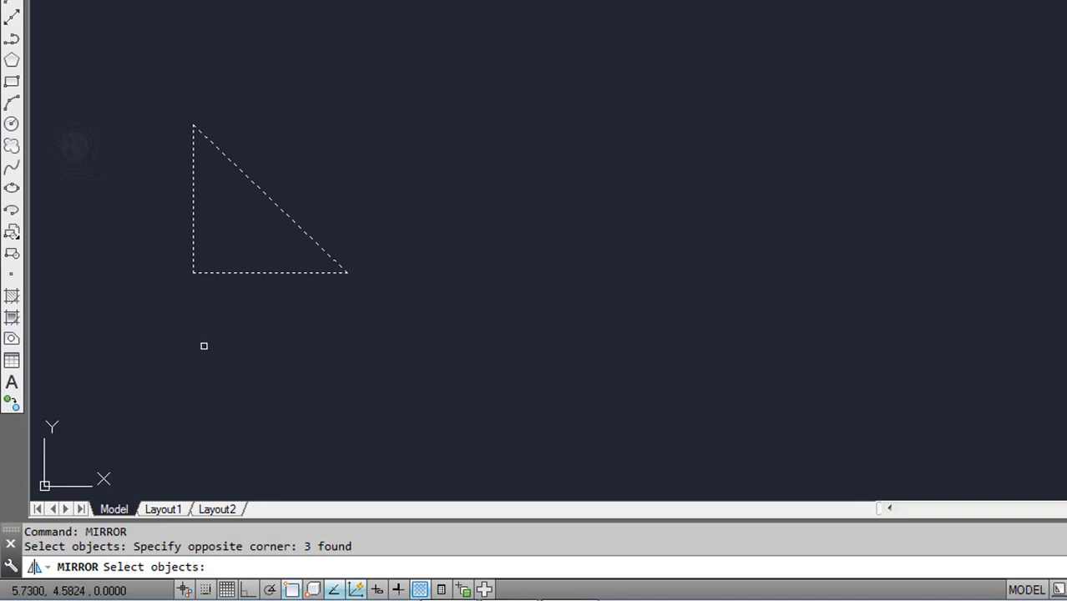
key(Return)
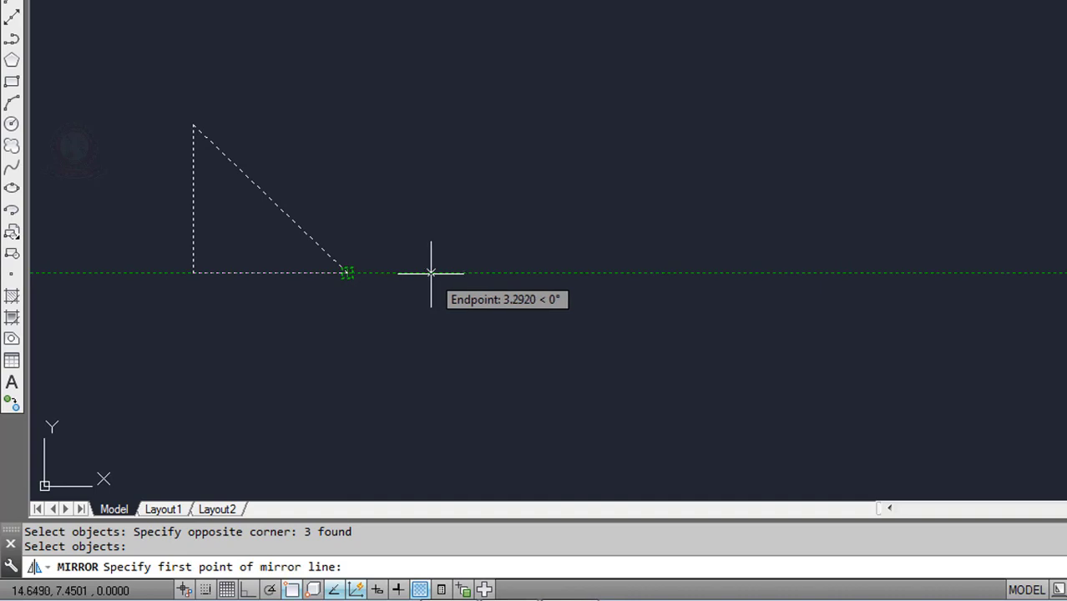
Step: Reflect the triangle across a vertical mirror line to its right, keeping the original
click(431, 273)
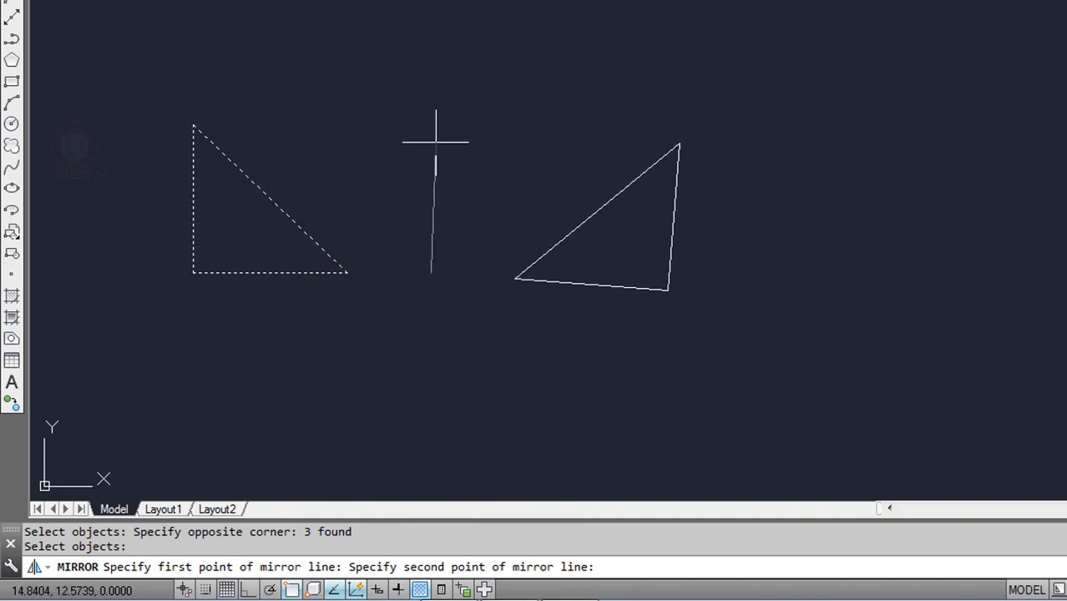
key(F8)
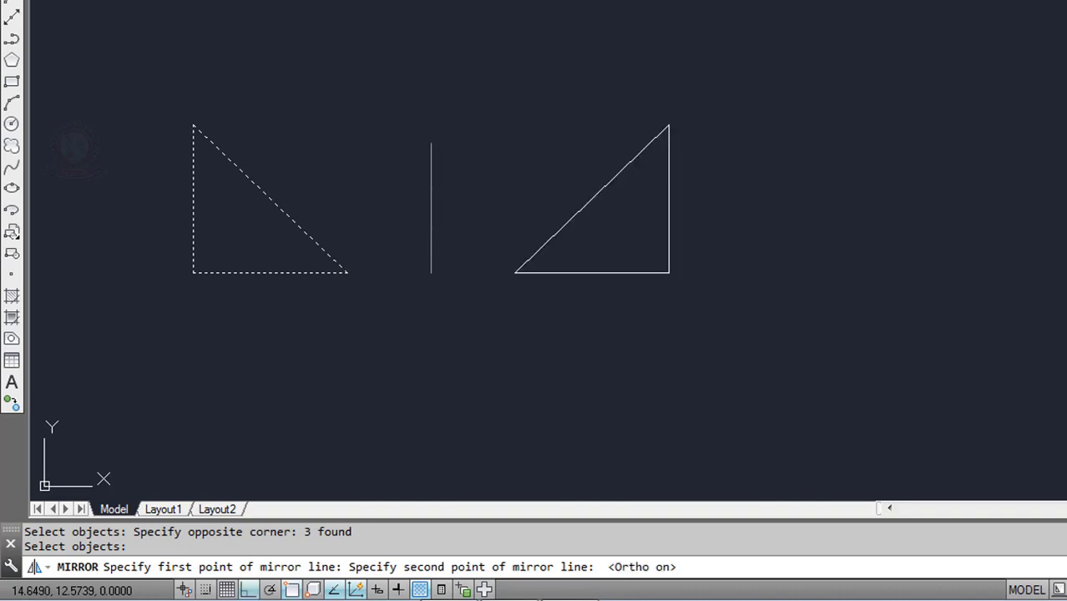
click(435, 142)
key(Return)
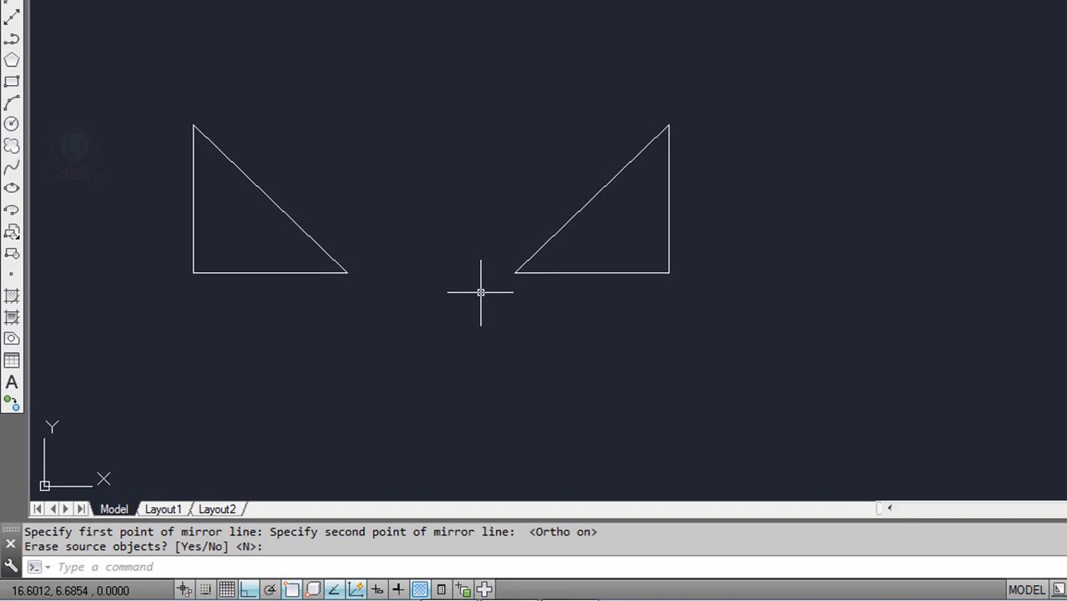
Step: Start MIRROR again and crossing-select both triangles
key(Escape)
text(M)
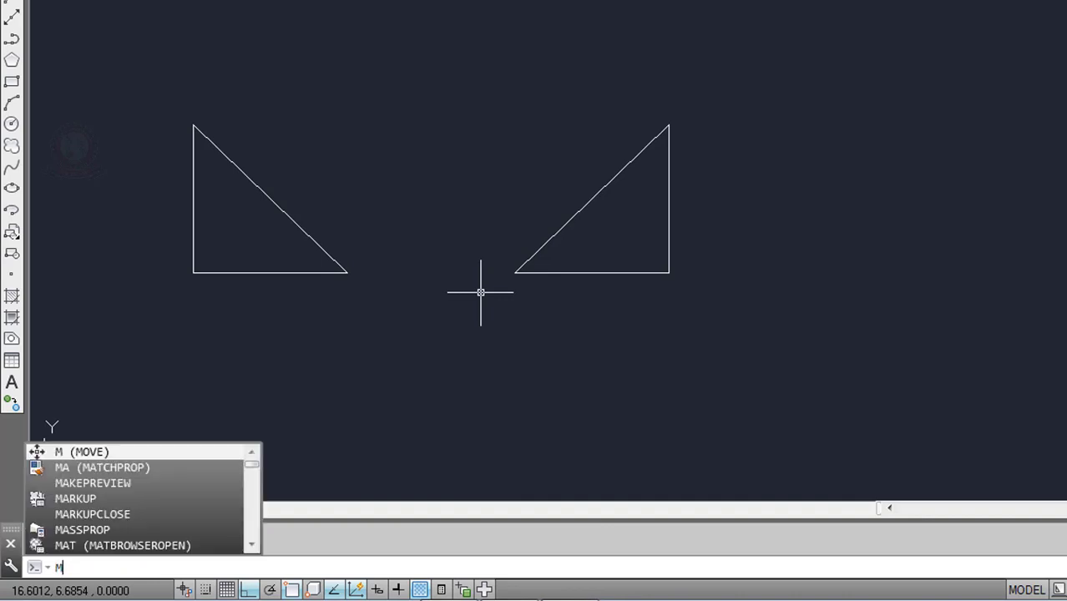
text(IRR)
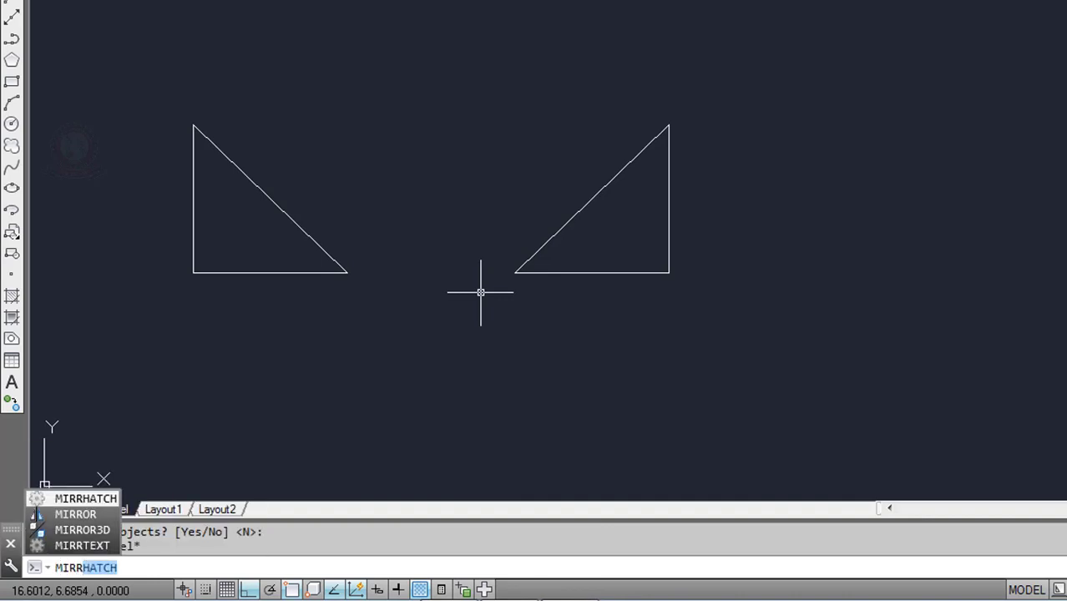
text(O)
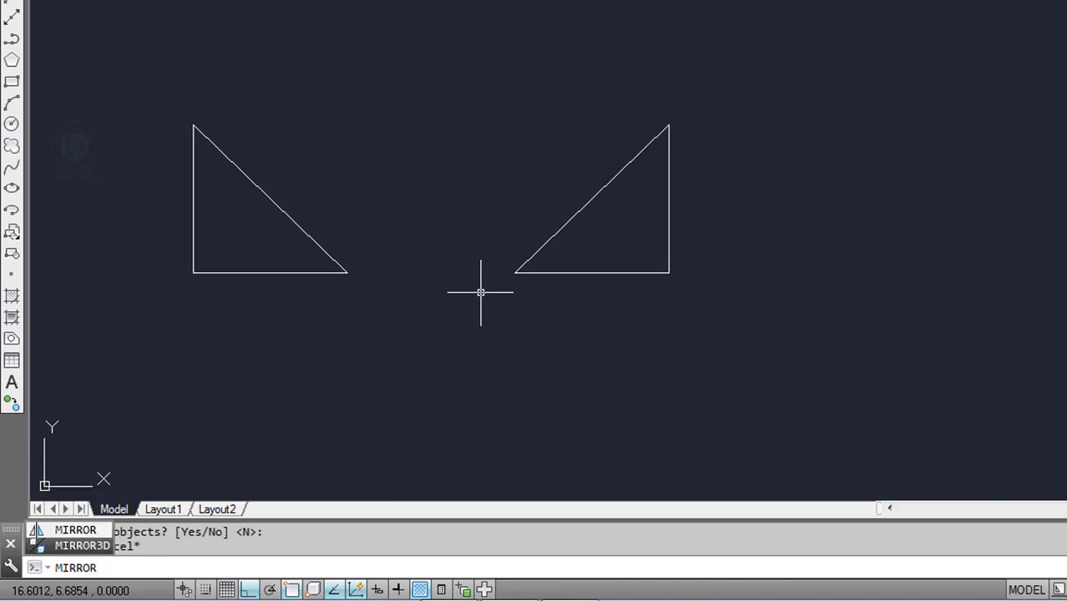
text(R)
key(Return)
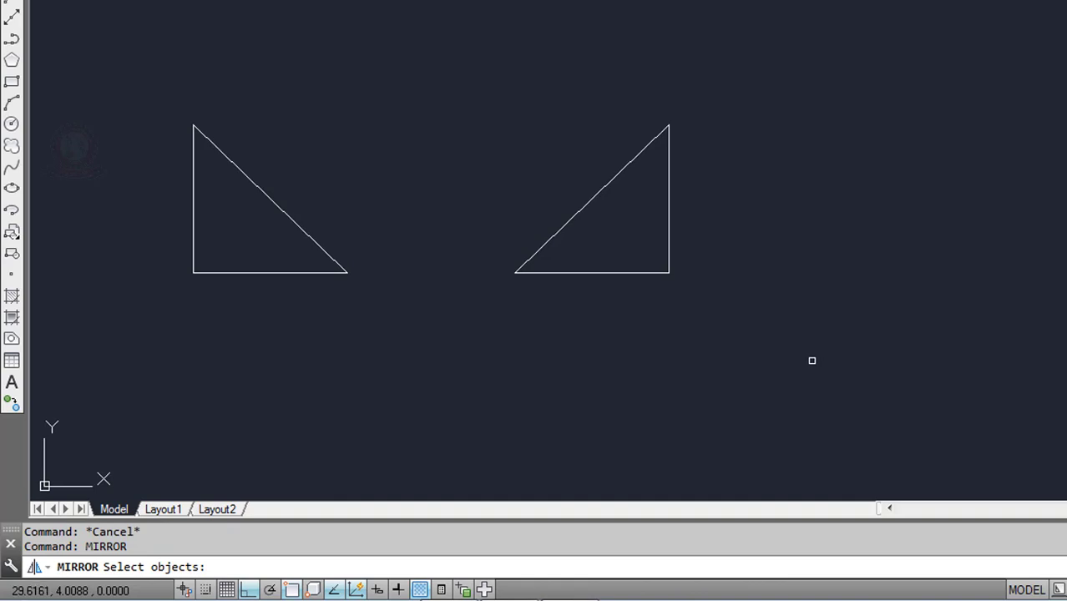
click(804, 341)
click(159, 88)
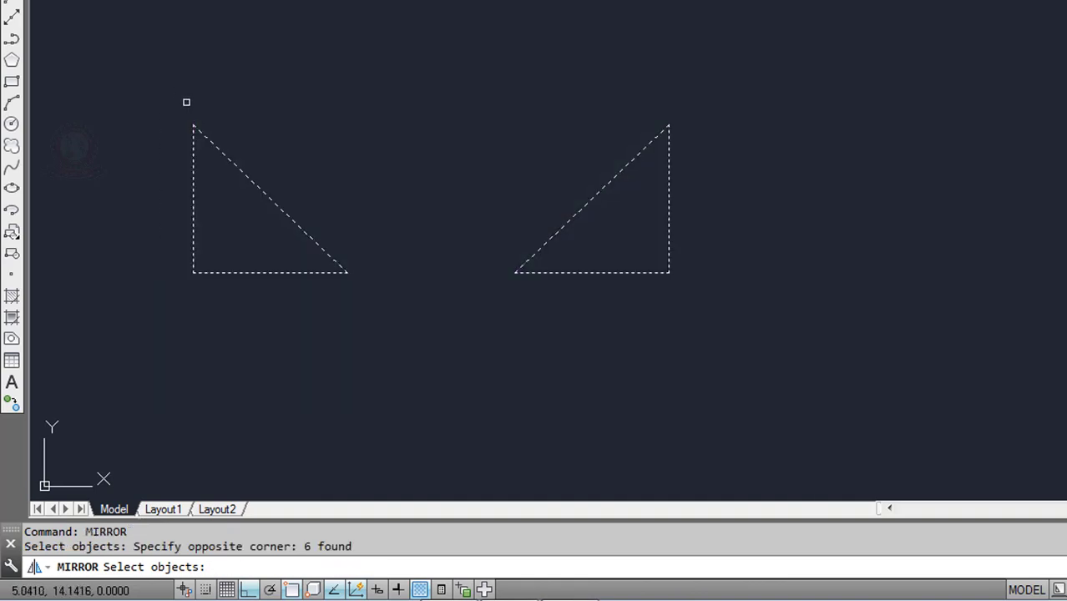
key(Return)
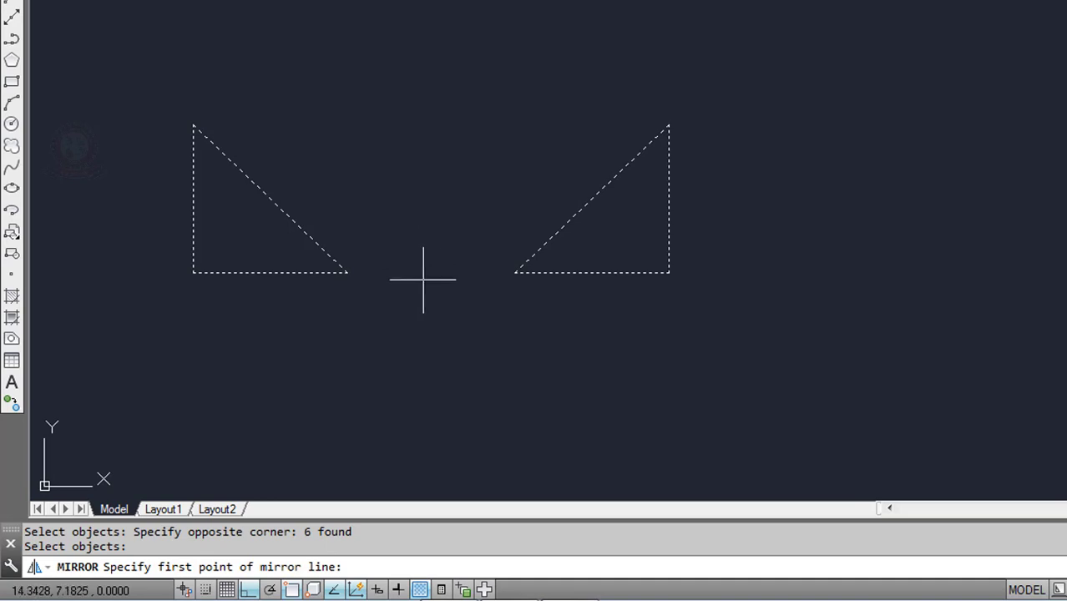
Step: Mirror both triangles downward across a horizontal line, keeping the originals
scroll(425, 282, down, 1)
scroll(445, 317, up, 2)
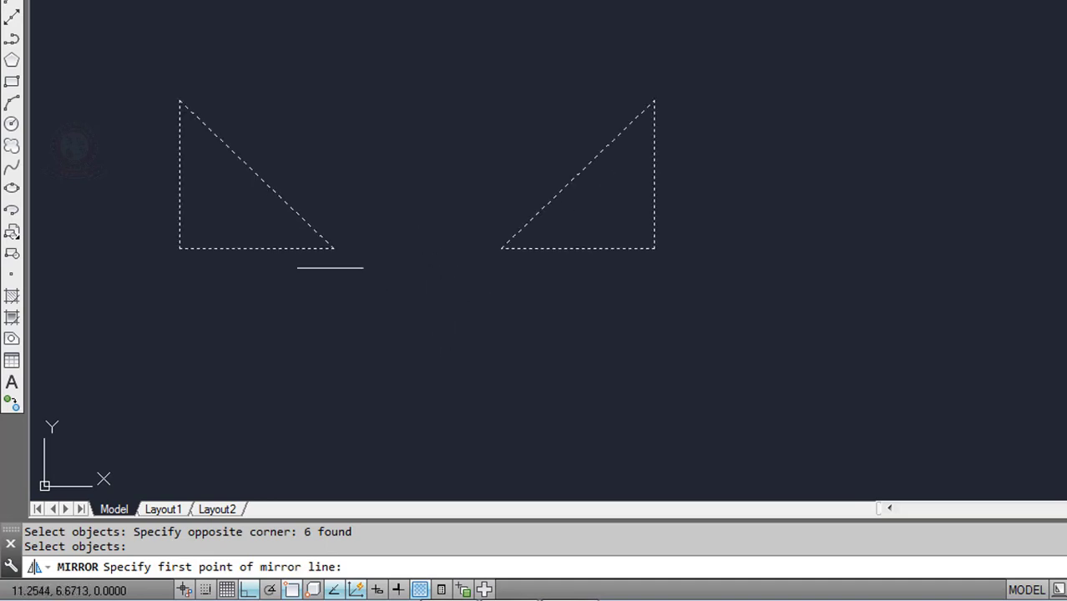
click(420, 328)
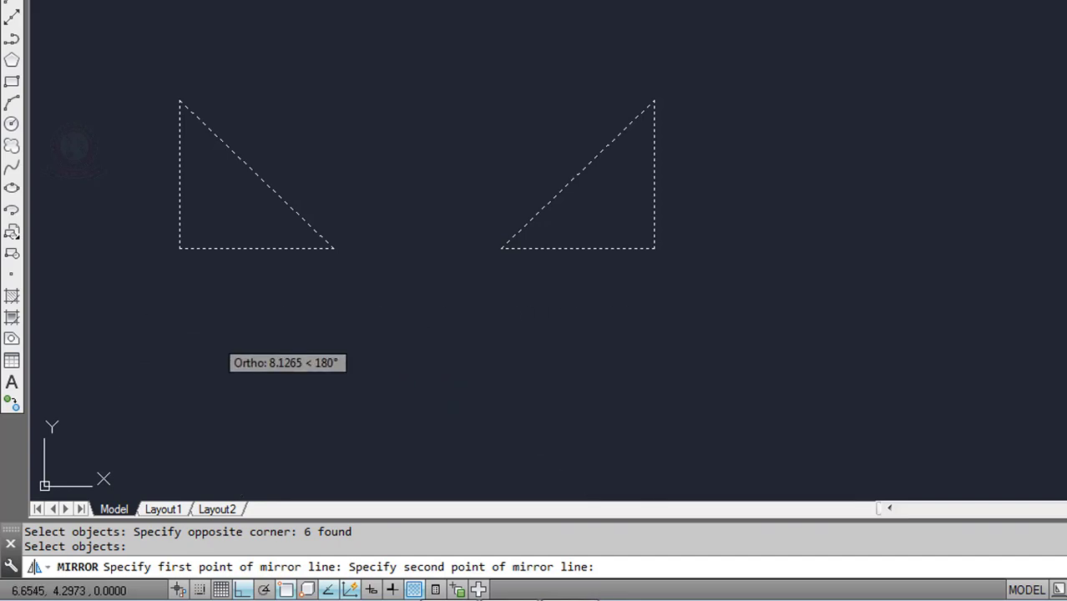
middle_drag(214, 337, 293, 143)
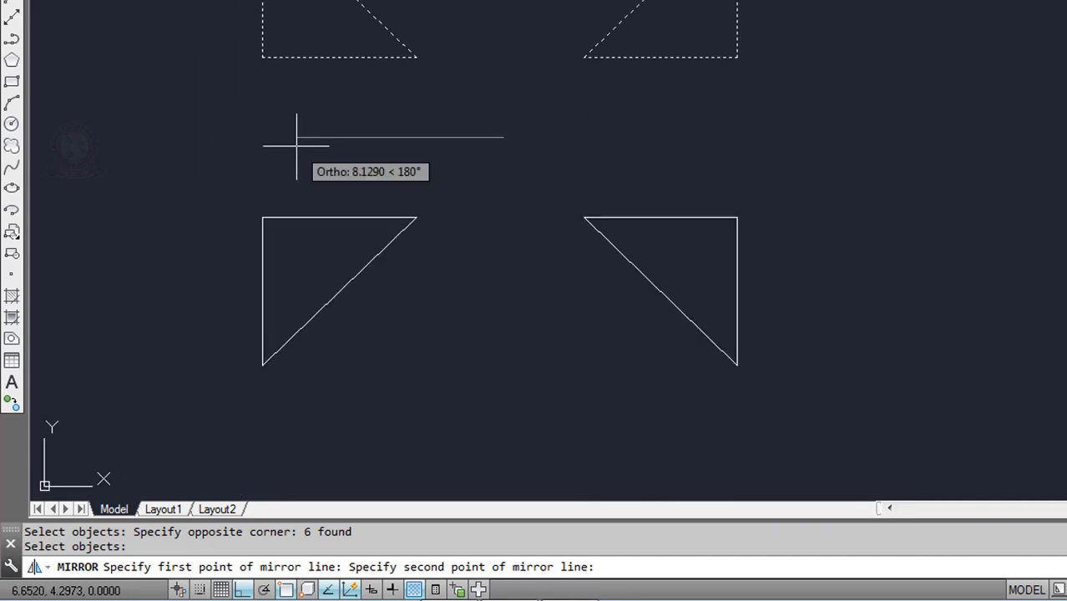
click(239, 144)
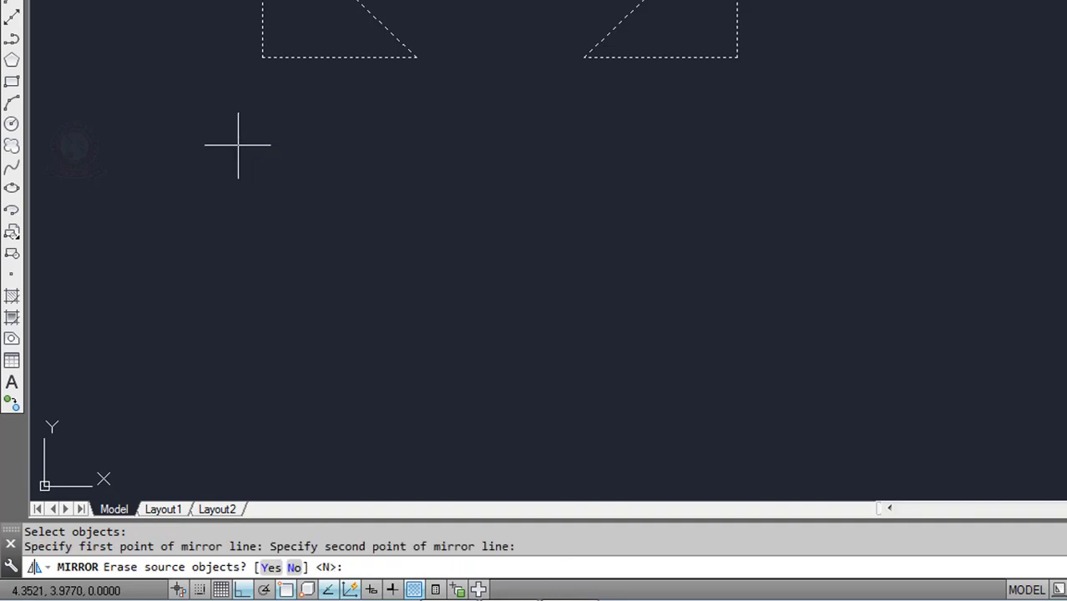
key(Return)
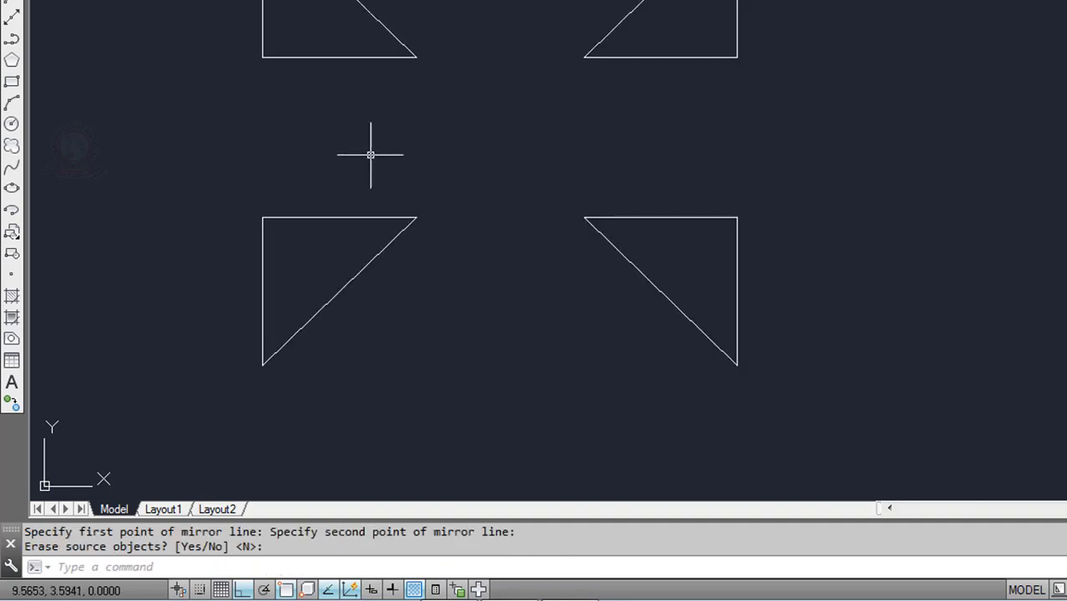
scroll(393, 148, down, 2)
Step: Delete the two lower mirrored triangles
middle_drag(393, 148, 335, 234)
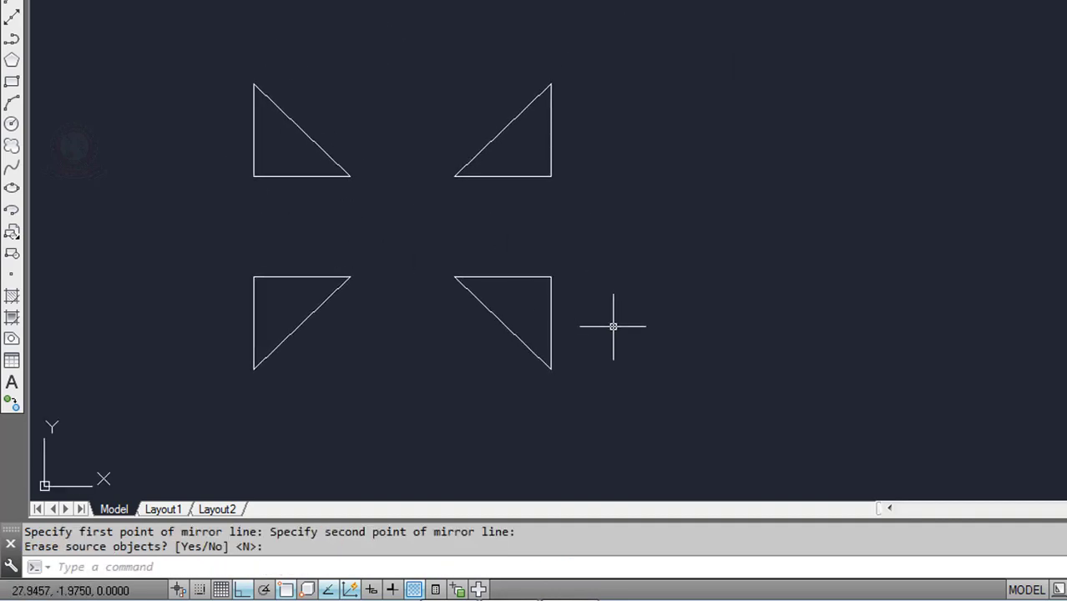
click(643, 411)
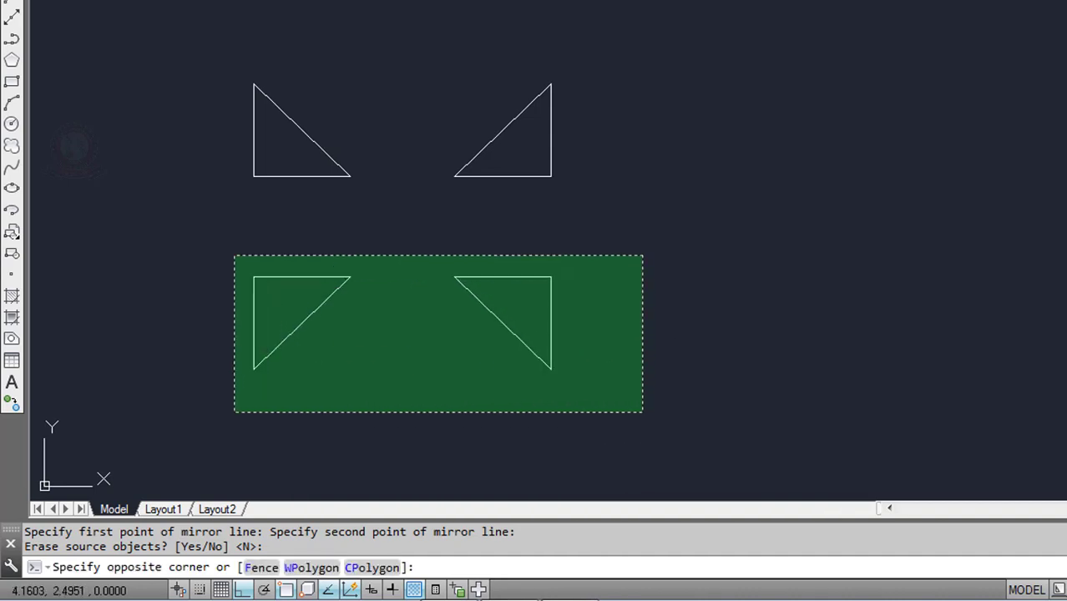
click(235, 255)
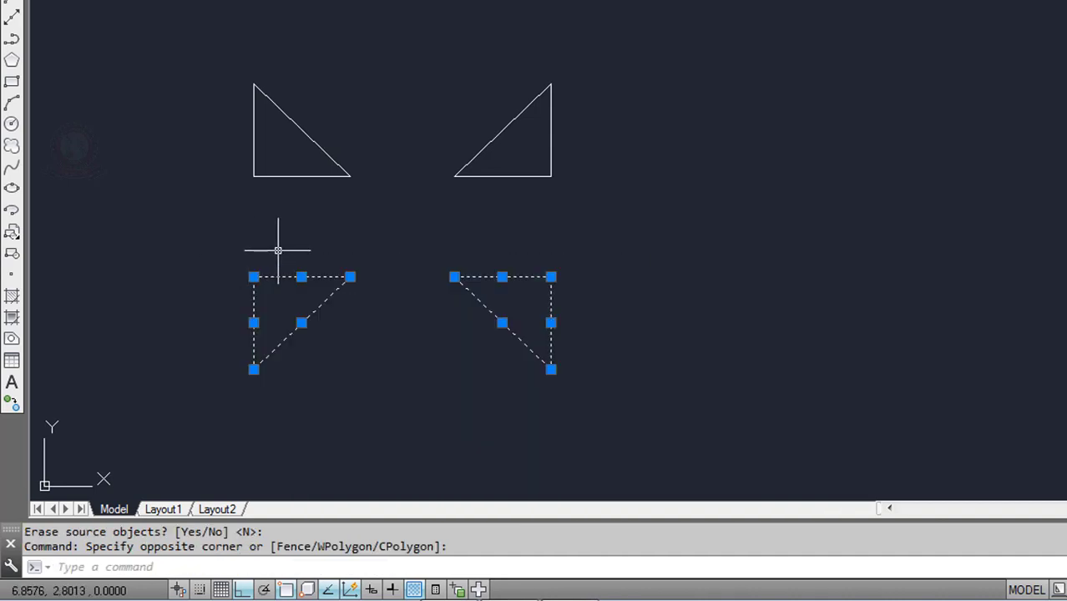
key(Delete)
Step: Delete the upper-right triangle and frame the remaining original triangle
click(643, 255)
click(449, 78)
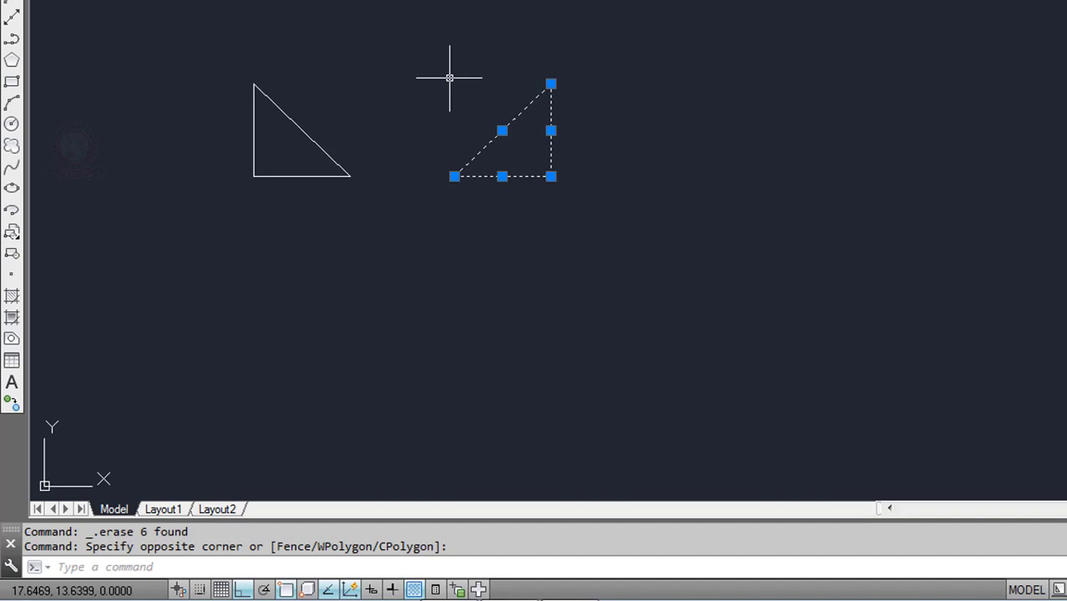
key(Delete)
middle_drag(384, 134, 376, 184)
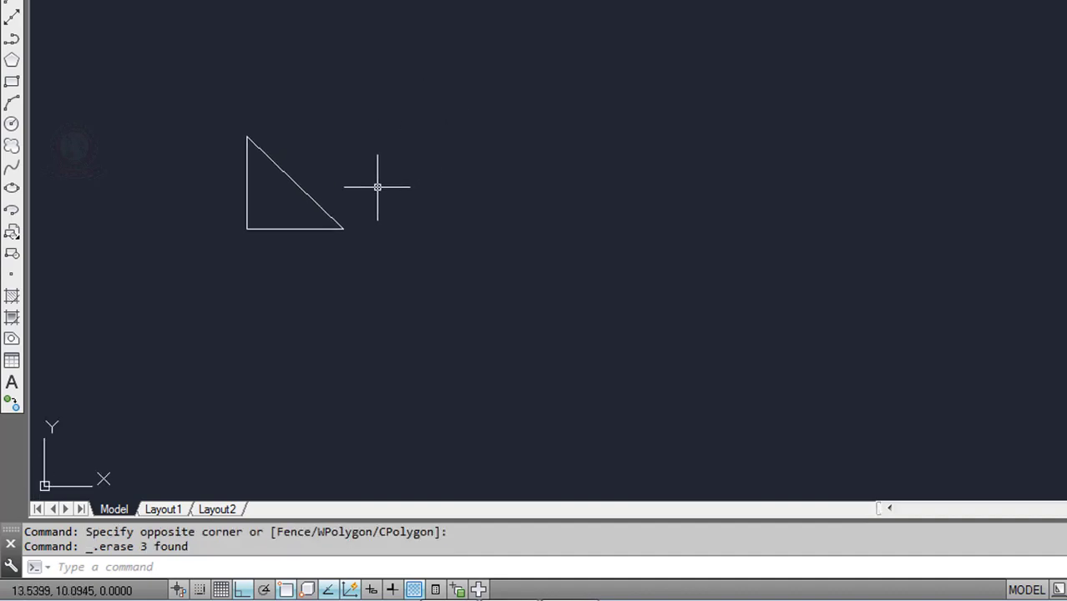
scroll(361, 190, up, 4)
middle_drag(314, 200, 407, 200)
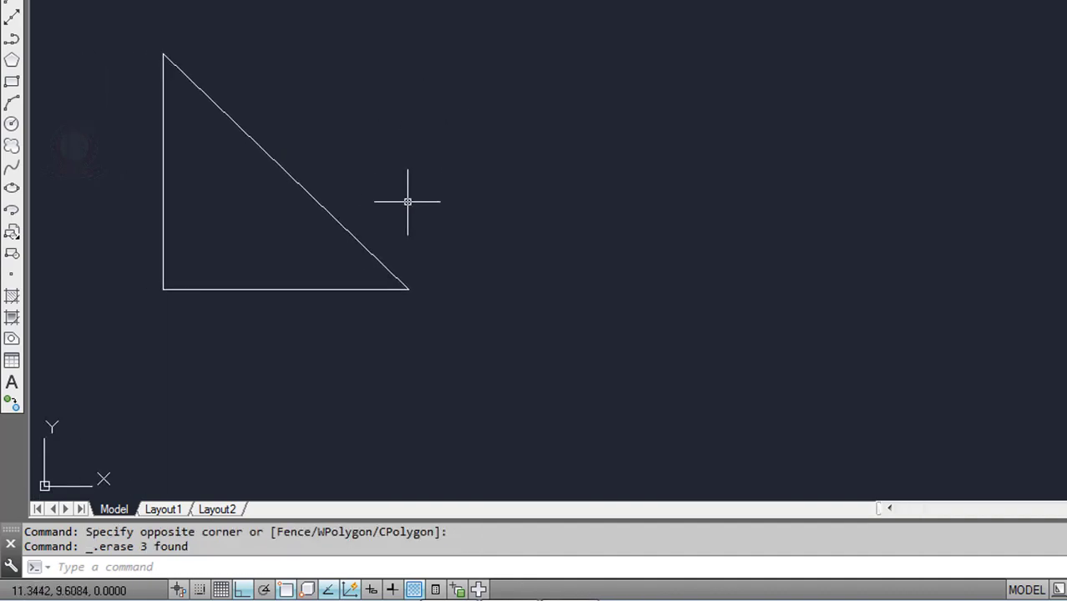
scroll(407, 202, down, 2)
middle_drag(440, 234, 364, 202)
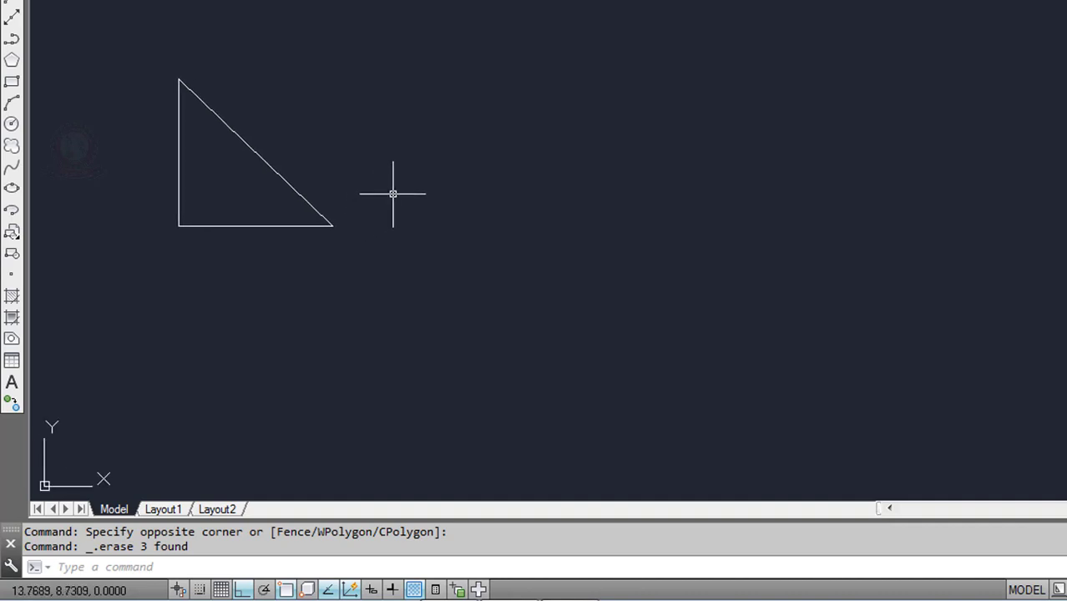
Step: Draw a 4-unit trial line right of the triangle, then erase it
click(11, 1)
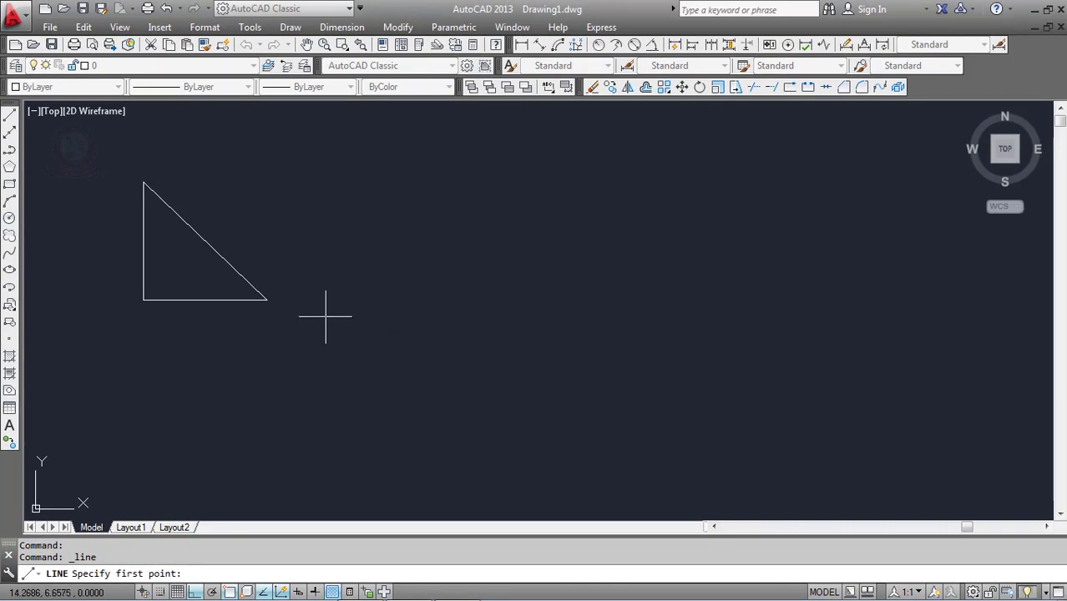
click(292, 300)
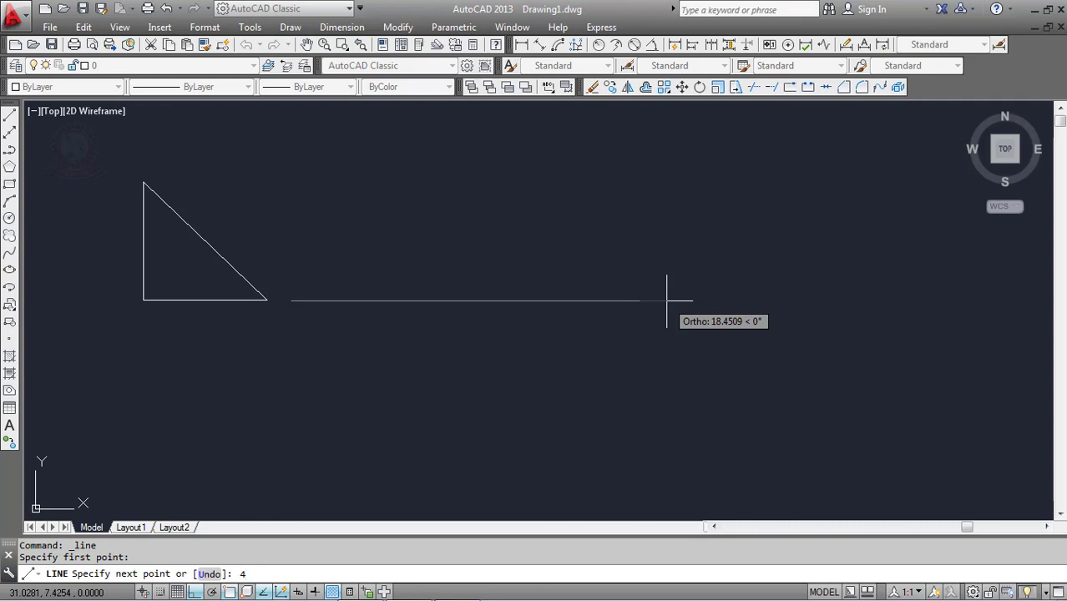
key(Return)
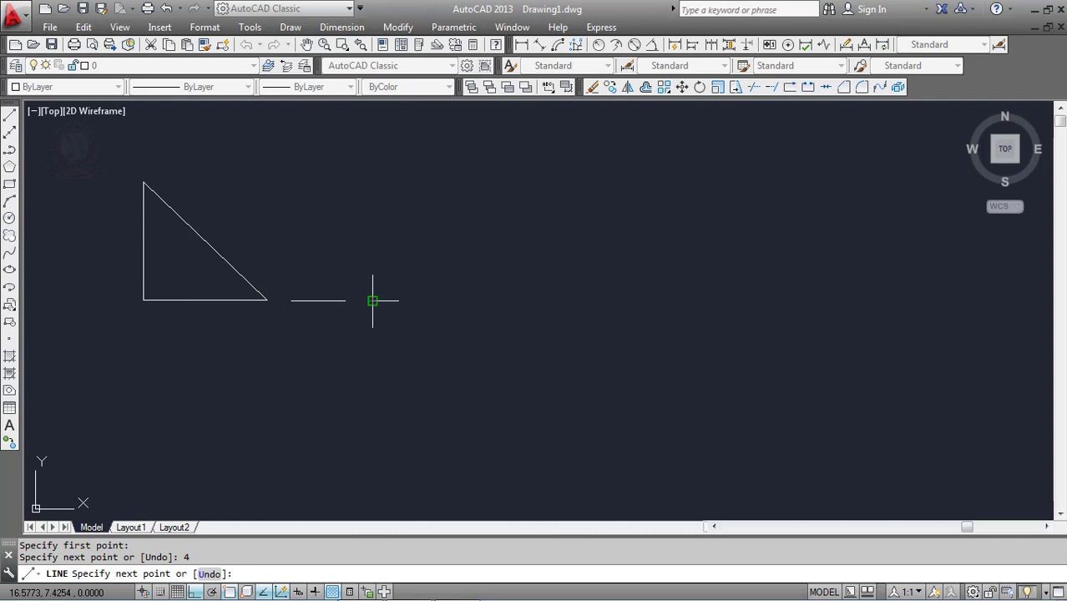
key(Escape)
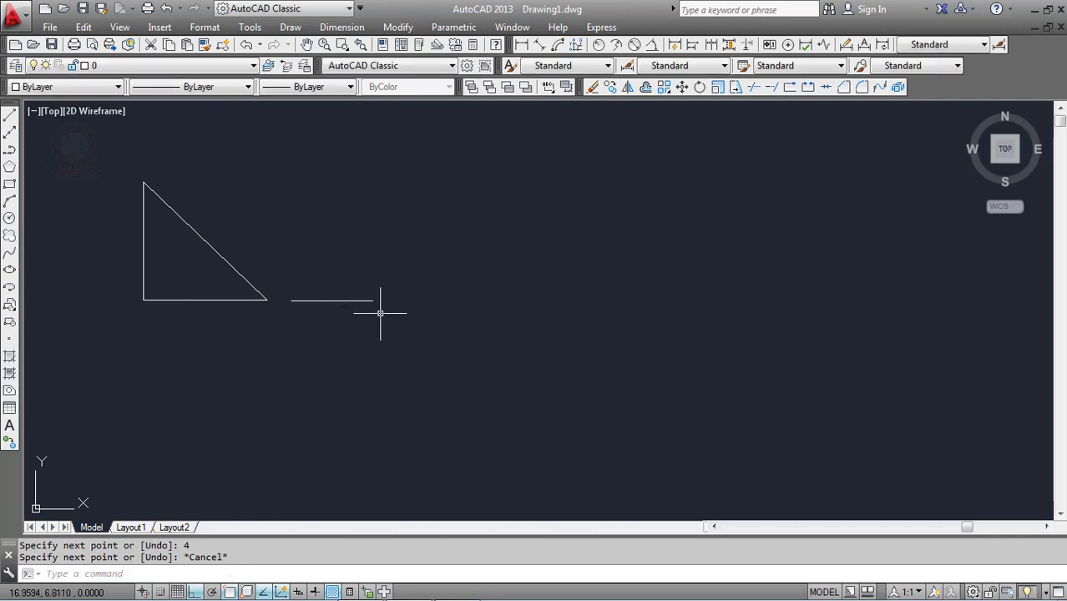
click(382, 310)
click(353, 292)
key(Delete)
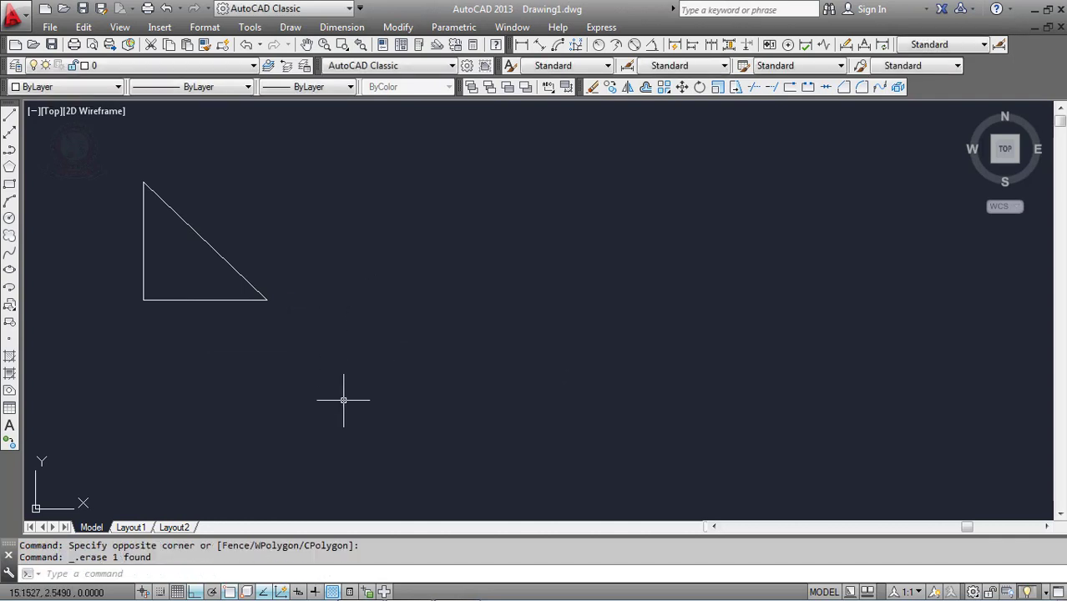
Step: Draw a 20-unit horizontal line right of the triangle with L, then select it
text(L)
key(Return)
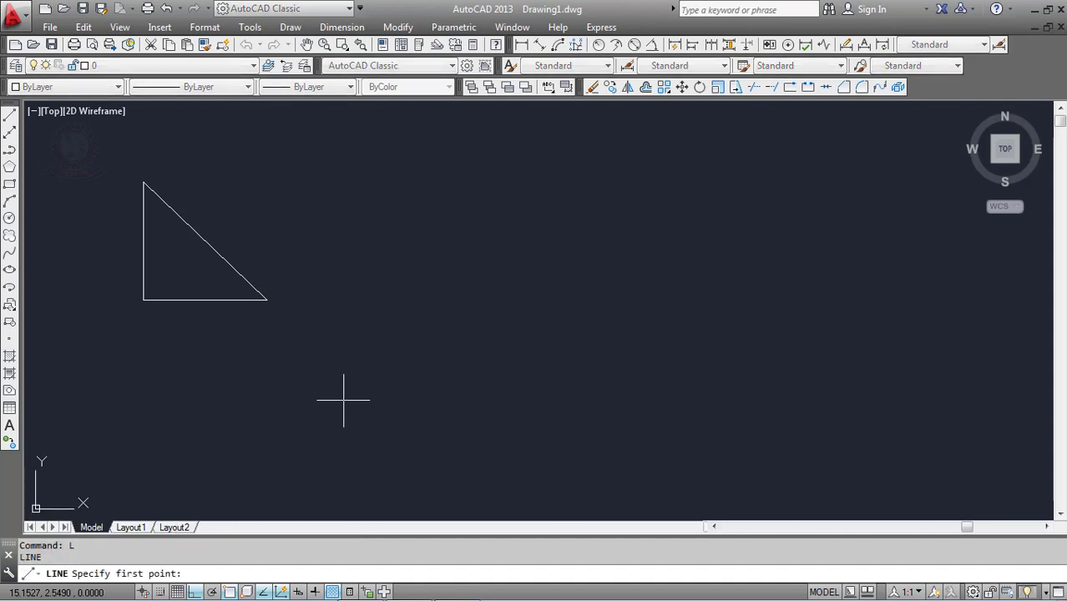
click(328, 299)
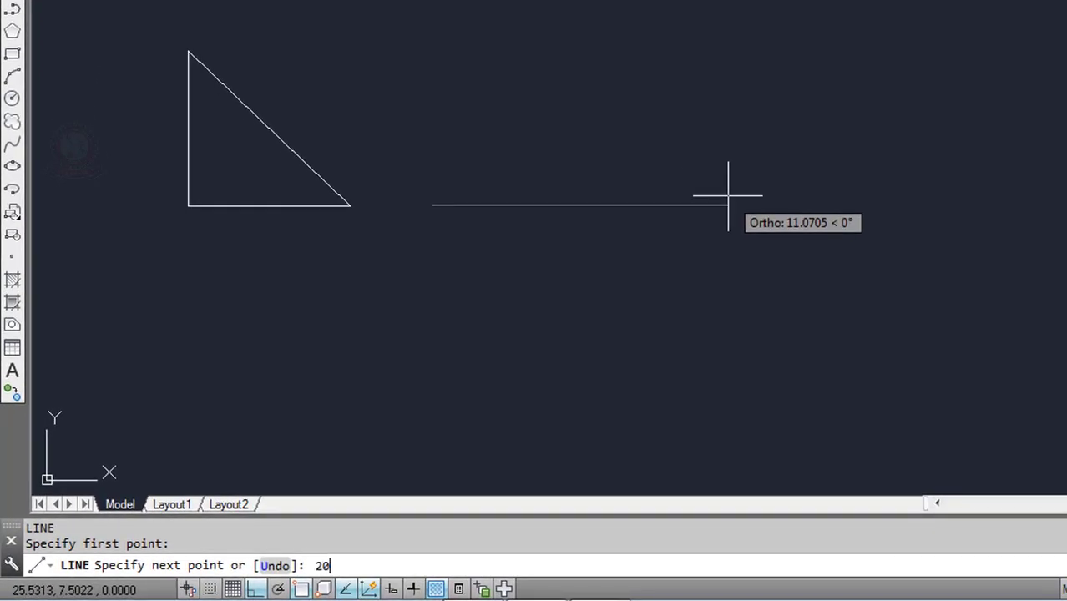
text(20)
key(Return)
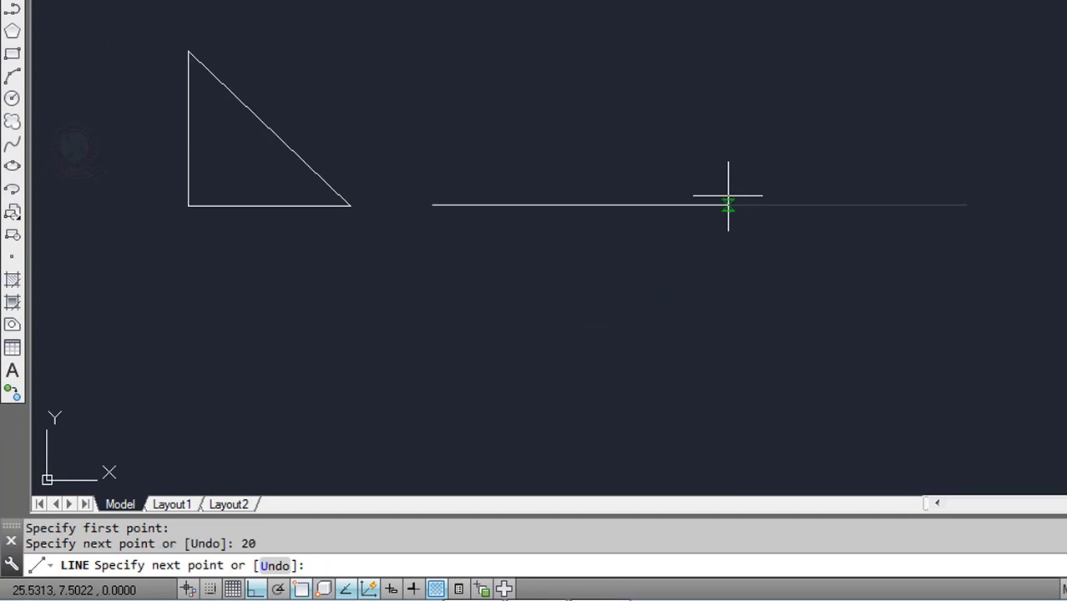
key(Return)
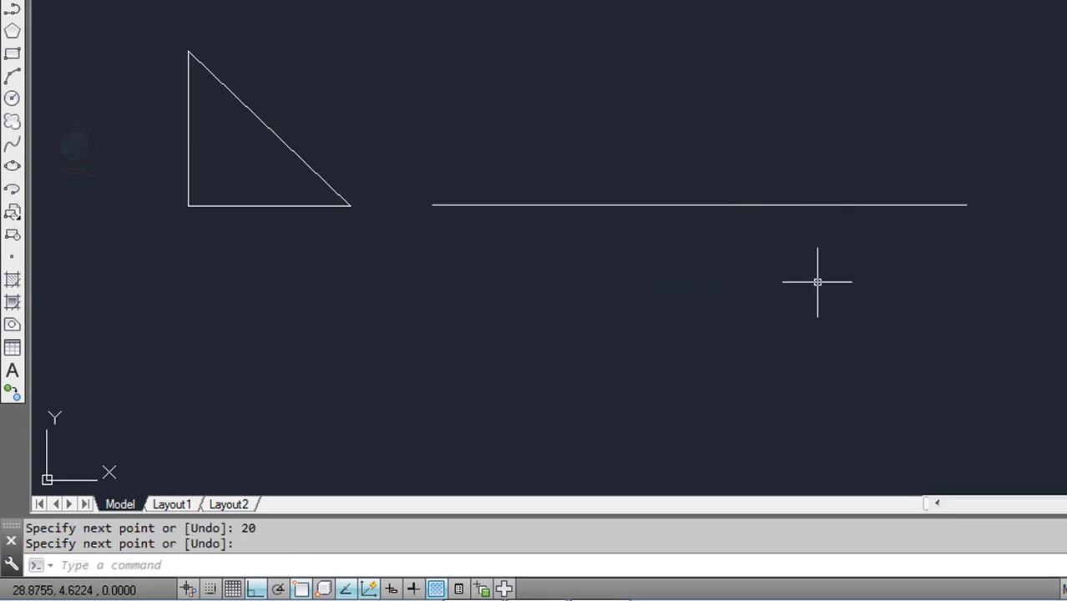
middle_drag(791, 255, 796, 279)
click(488, 228)
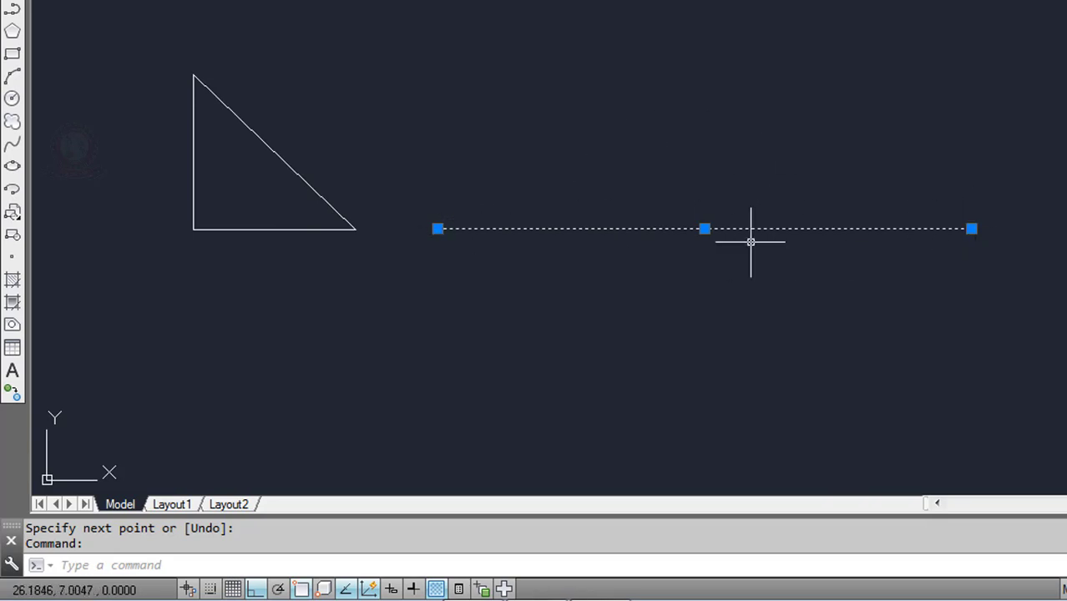
Step: Move the 20-unit line by its left endpoint toward the triangle's corner
text(m)
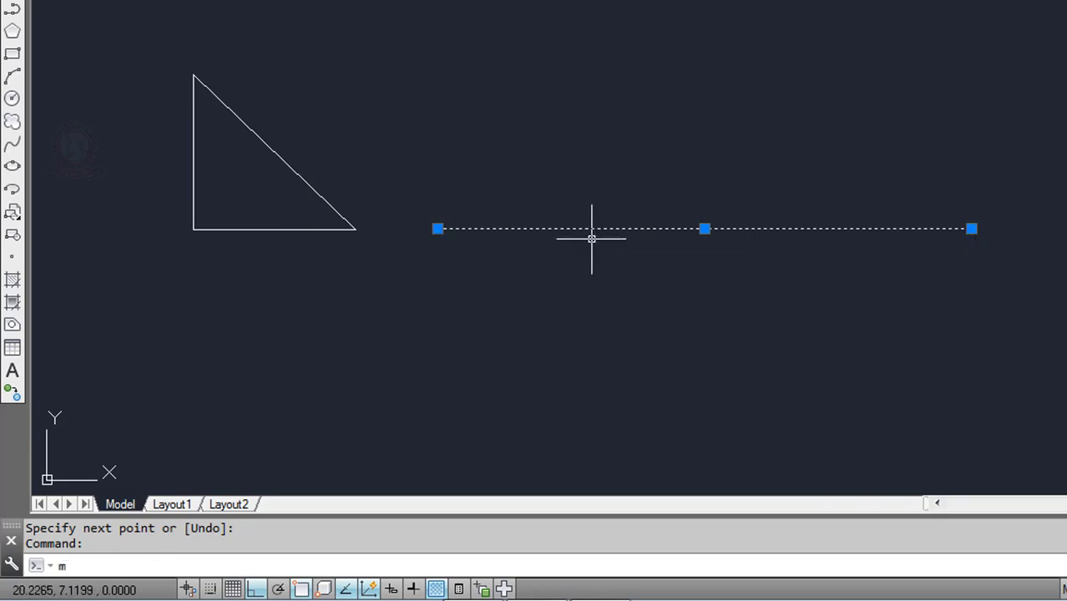
key(Return)
click(436, 228)
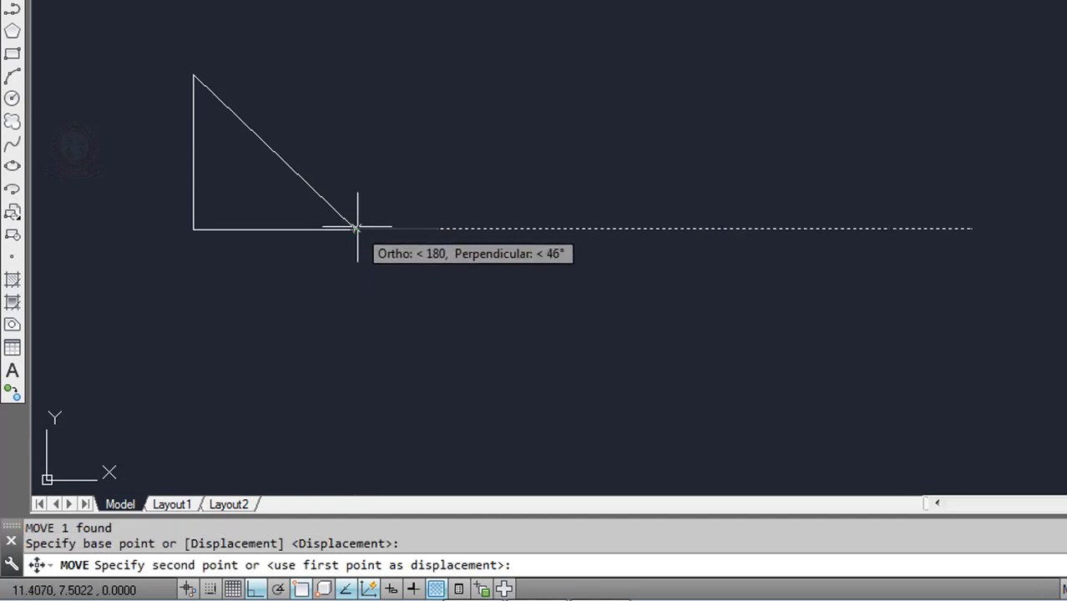
click(352, 227)
scroll(401, 275, up, 2)
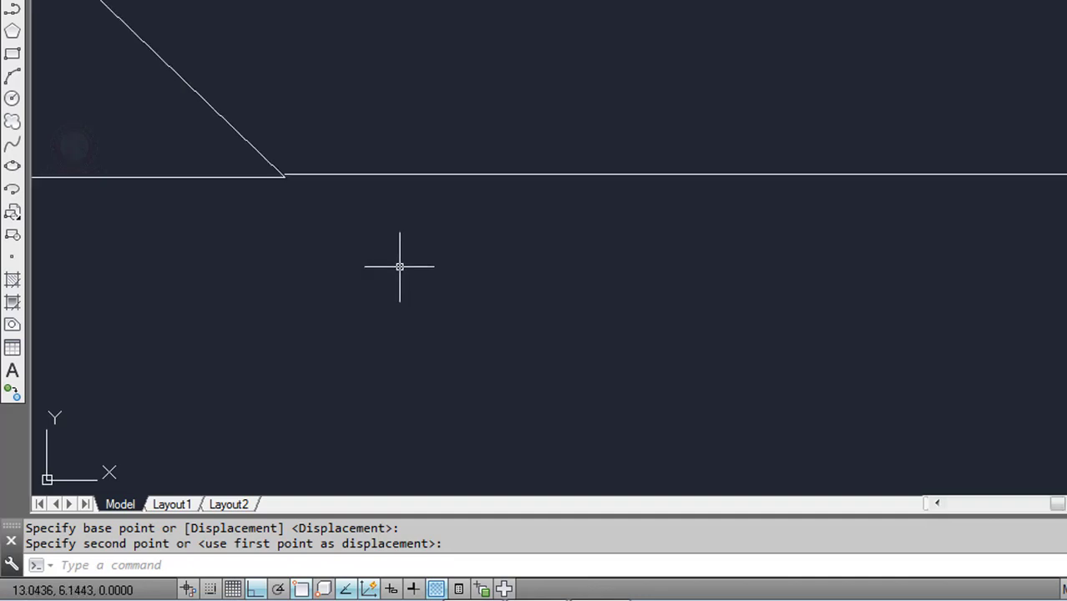
Step: Move the line again with Ortho off, snapping its left endpoint onto the triangle's lower-right corner
click(317, 174)
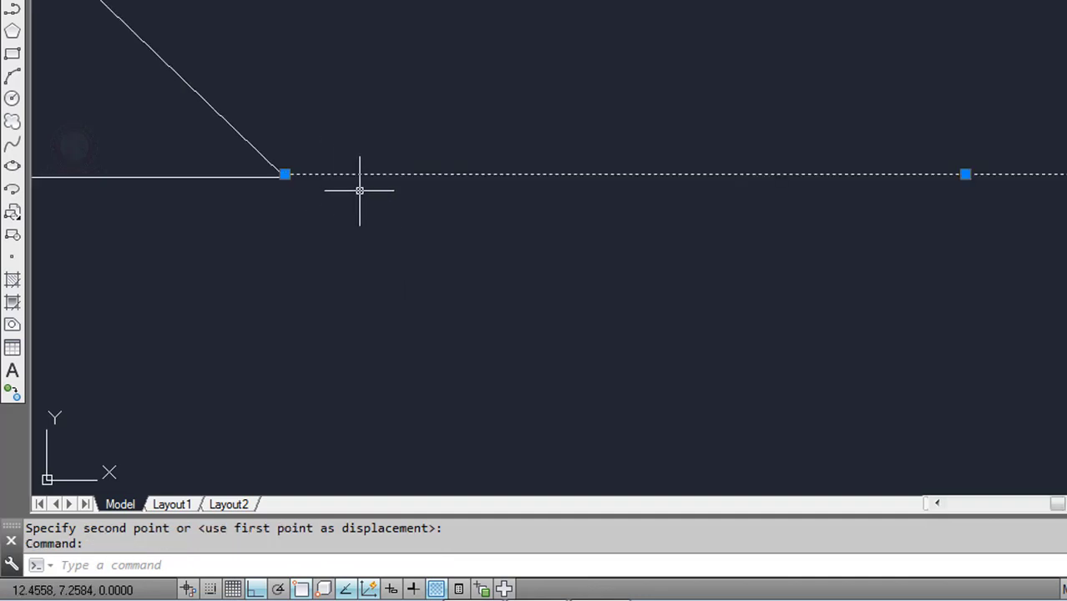
text(m)
key(Return)
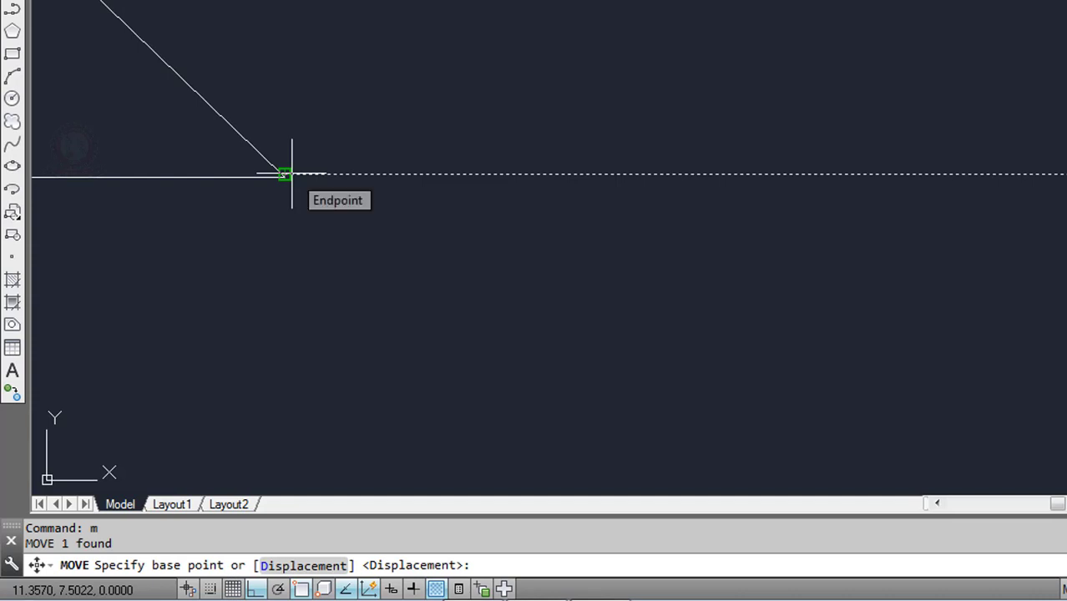
key(F8)
click(291, 174)
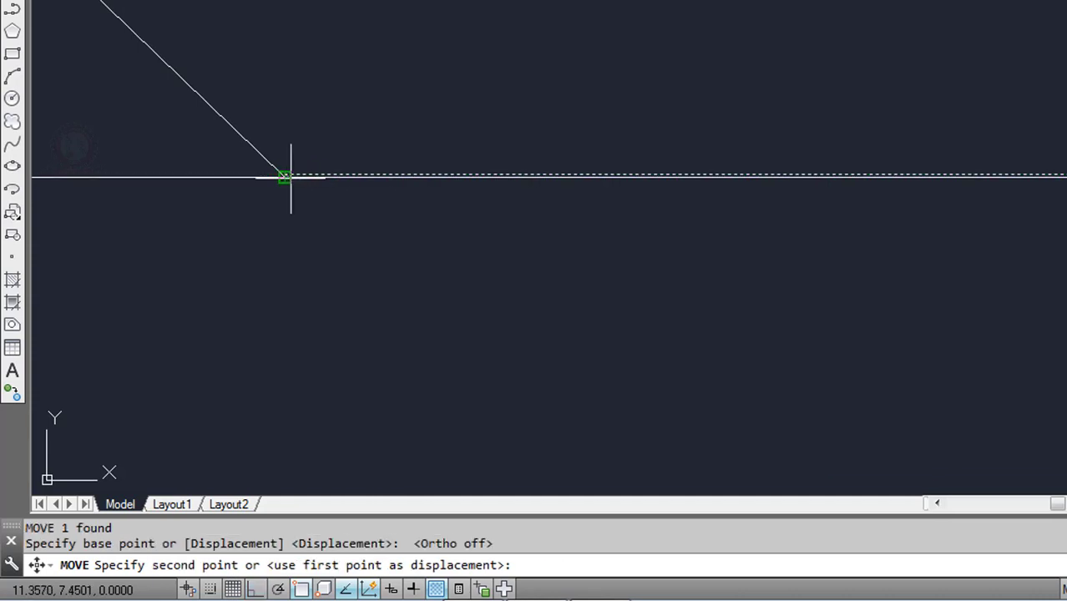
click(285, 177)
scroll(334, 221, down, 3)
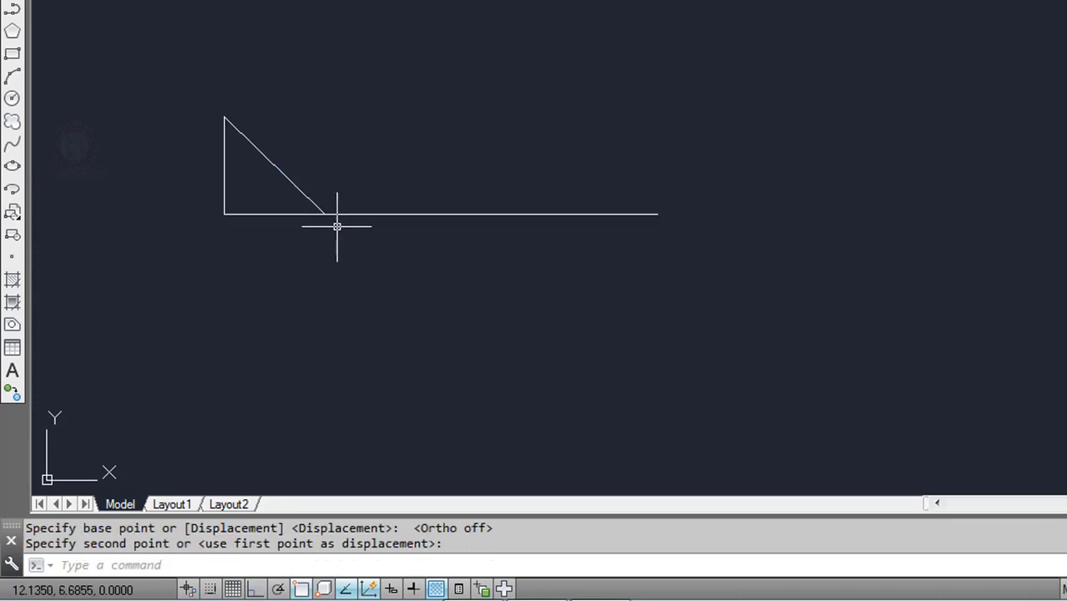
middle_drag(448, 190, 460, 183)
scroll(429, 191, up, 8)
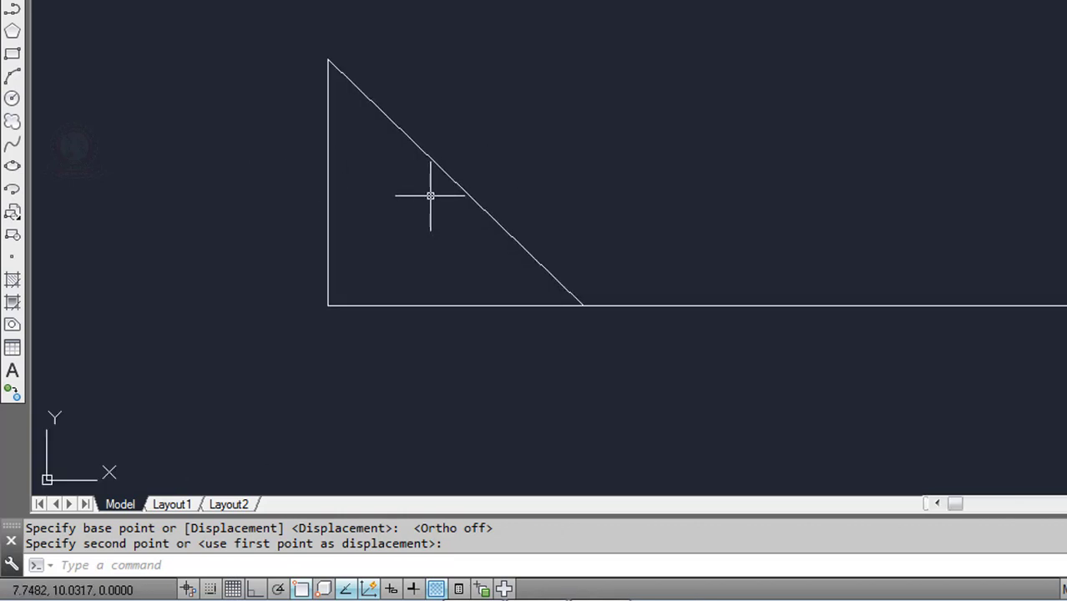
scroll(428, 199, down, 4)
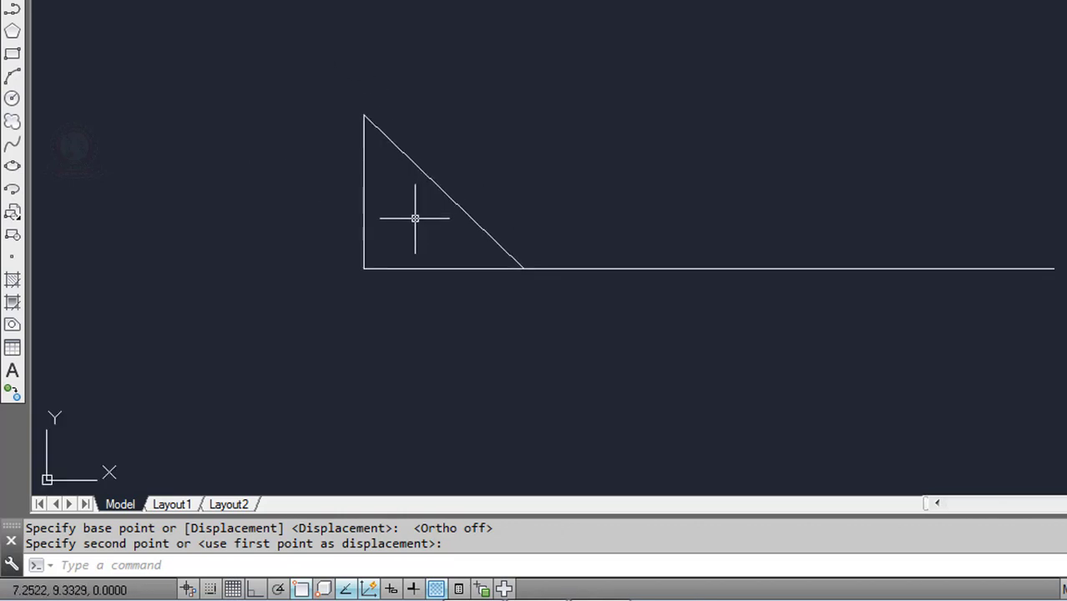
middle_drag(414, 217, 289, 227)
scroll(330, 217, up, 4)
scroll(332, 217, down, 2)
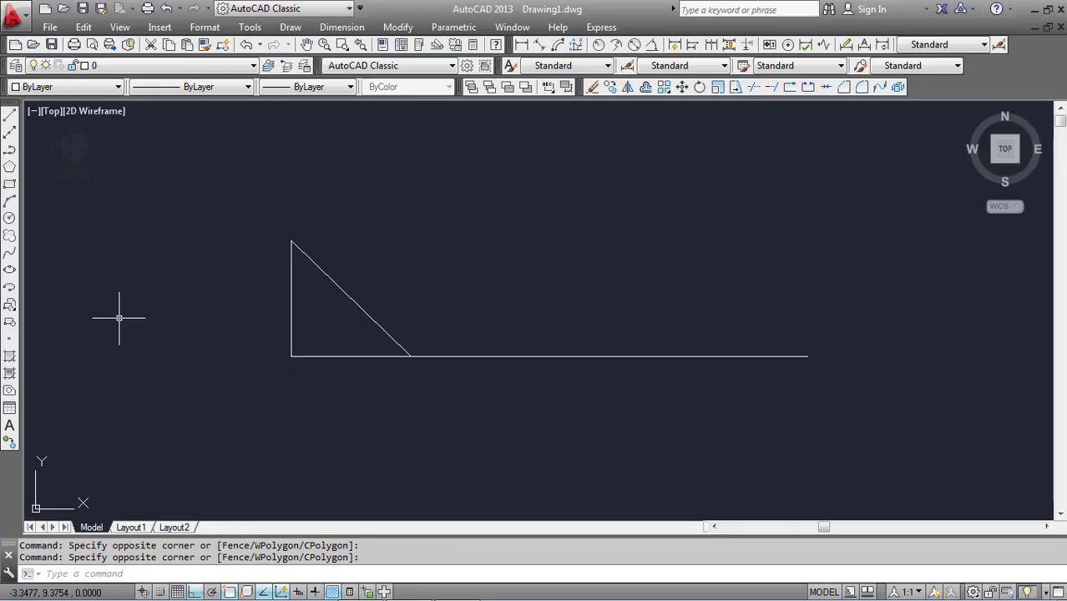
Step: Start MIRROR and crossing-select the left triangle's three lines
text(MI)
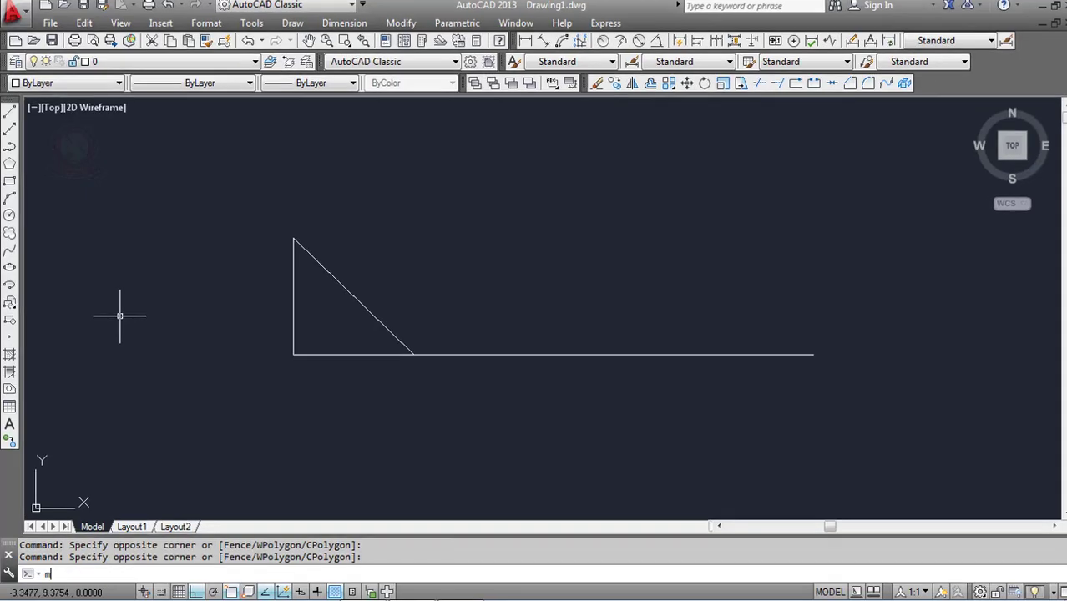
text(r)
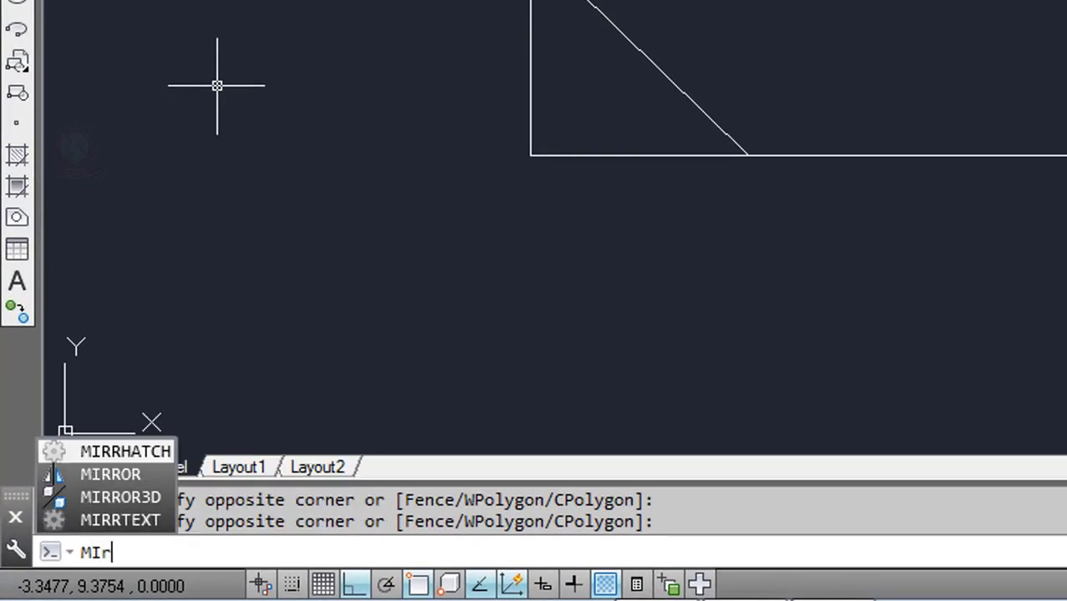
text(RoR)
key(Return)
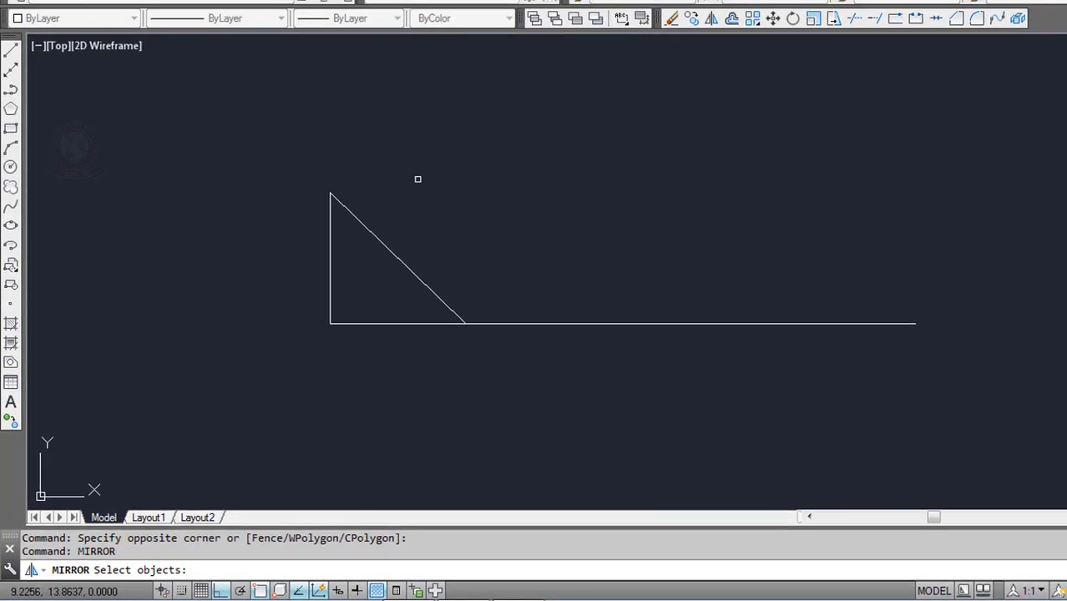
click(418, 179)
click(305, 359)
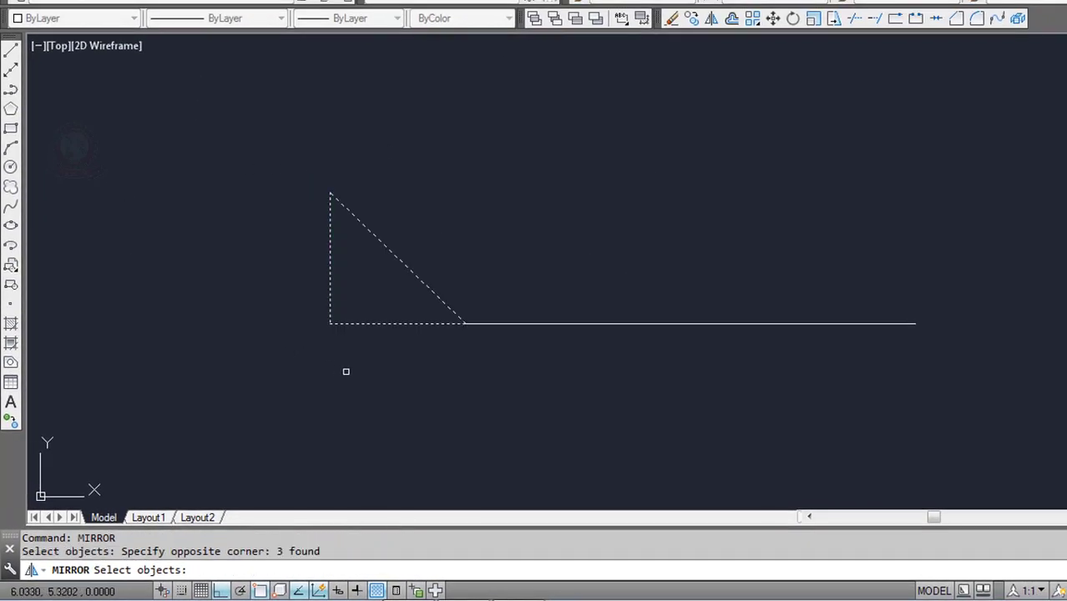
middle_drag(345, 370, 218, 374)
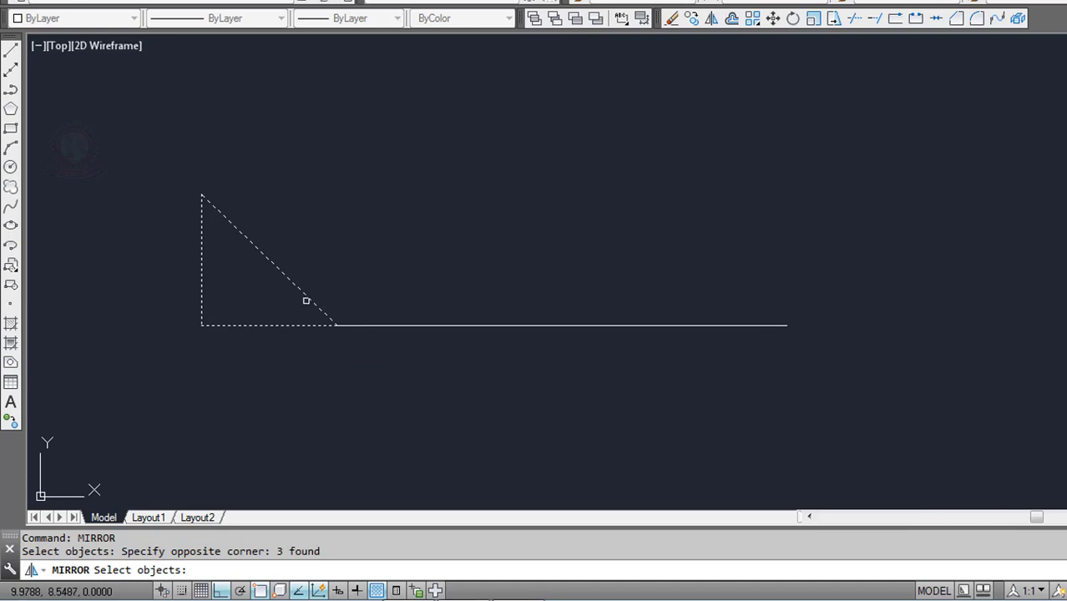
key(Return)
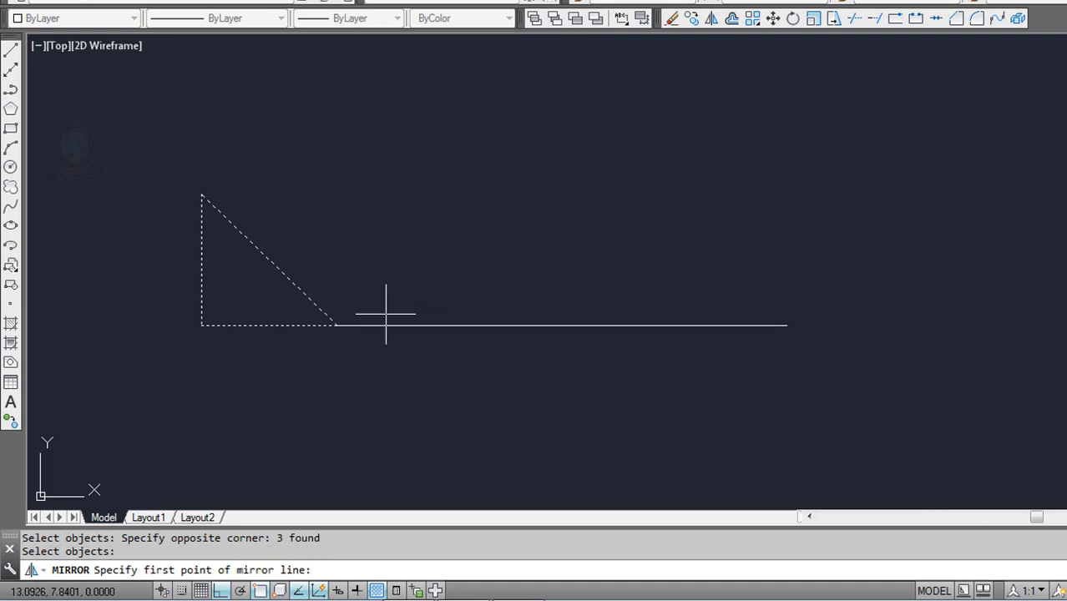
scroll(376, 310, up, 2)
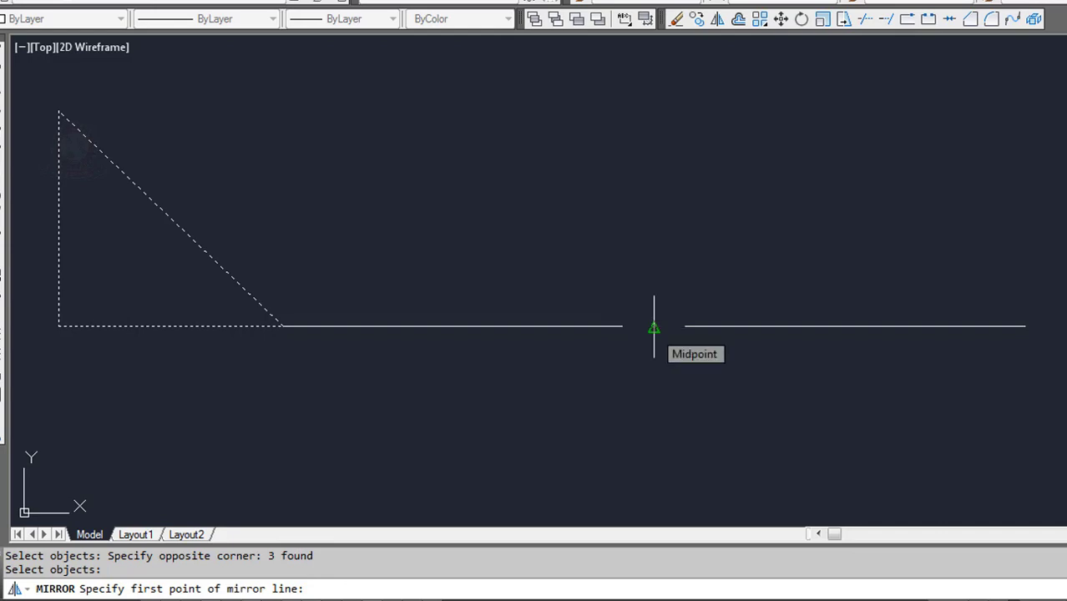
Step: Mirror the triangle across a vertical axis through the line's midpoint, keeping the original
click(654, 328)
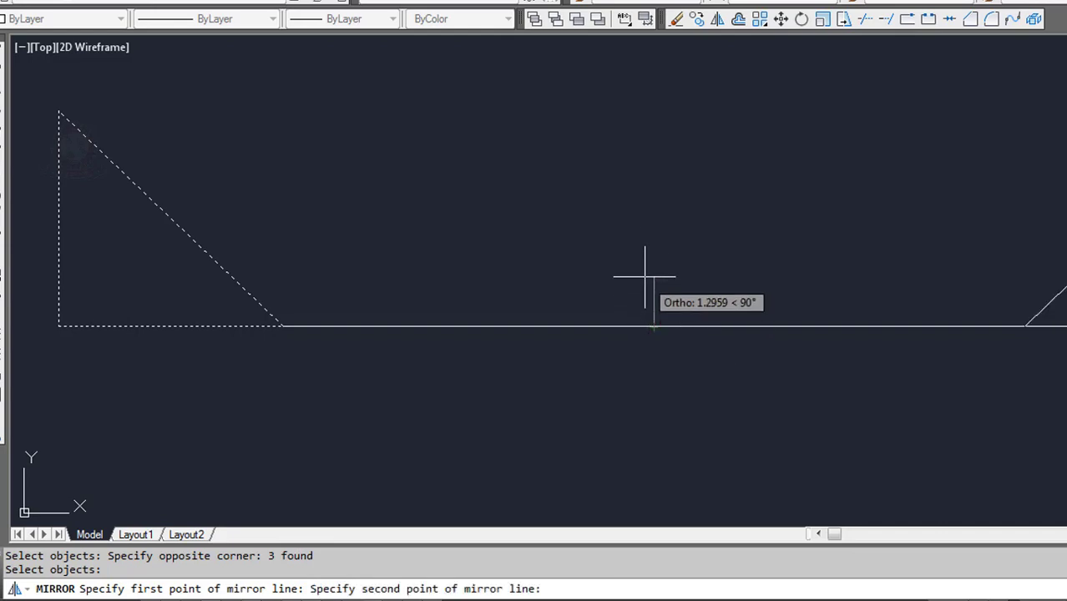
scroll(644, 168, down, 2)
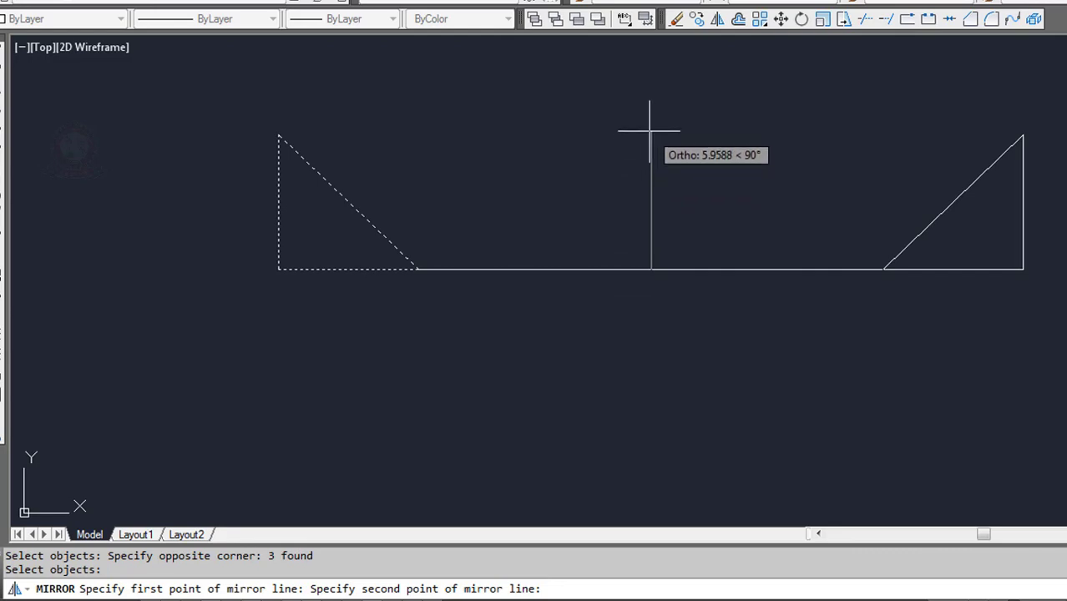
click(650, 130)
key(Return)
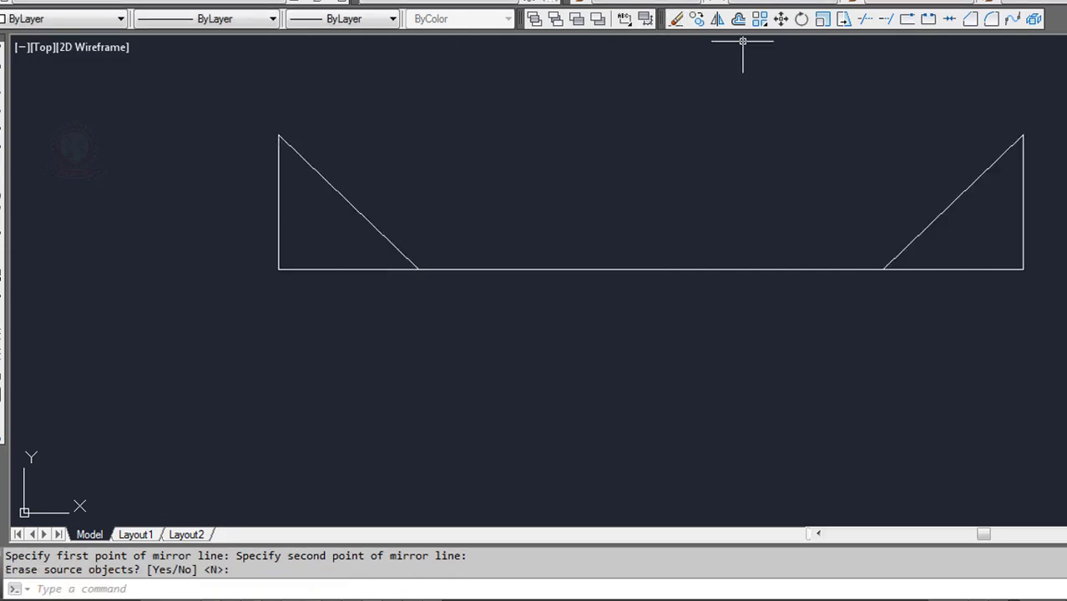
scroll(883, 238, up, 4)
scroll(854, 364, down, 5)
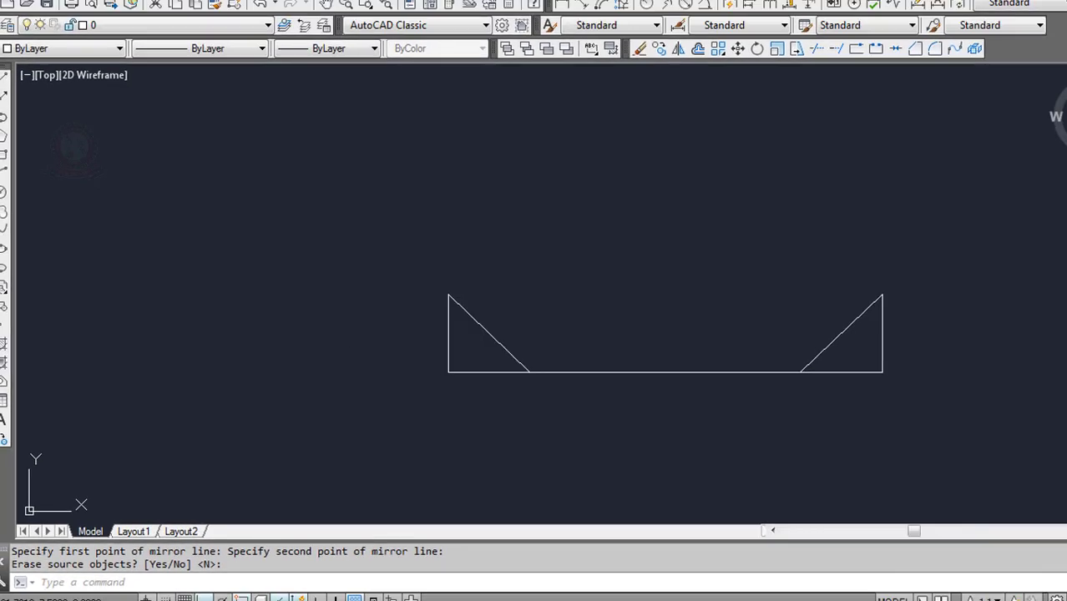
scroll(642, 362, up, 2)
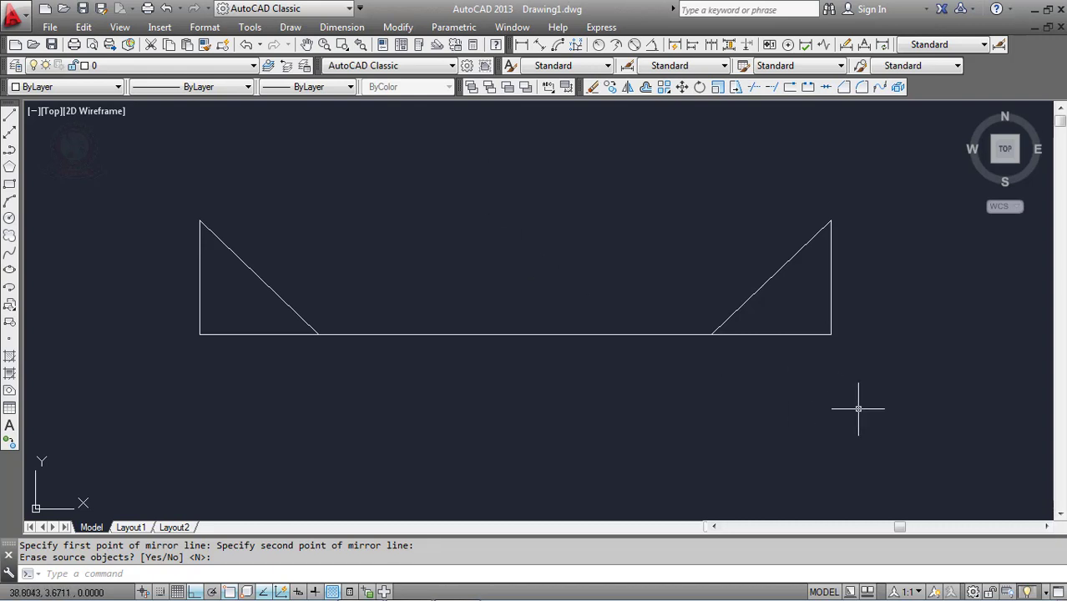
Step: Erase all seven objects, both triangles and the base line, using a crossing window
click(886, 412)
click(161, 203)
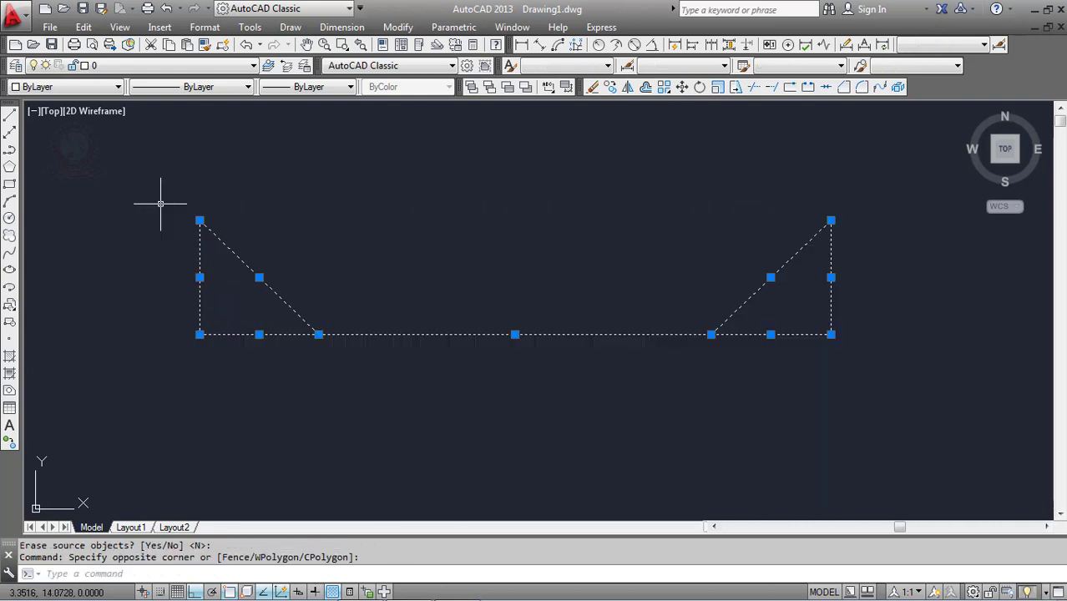
key(Delete)
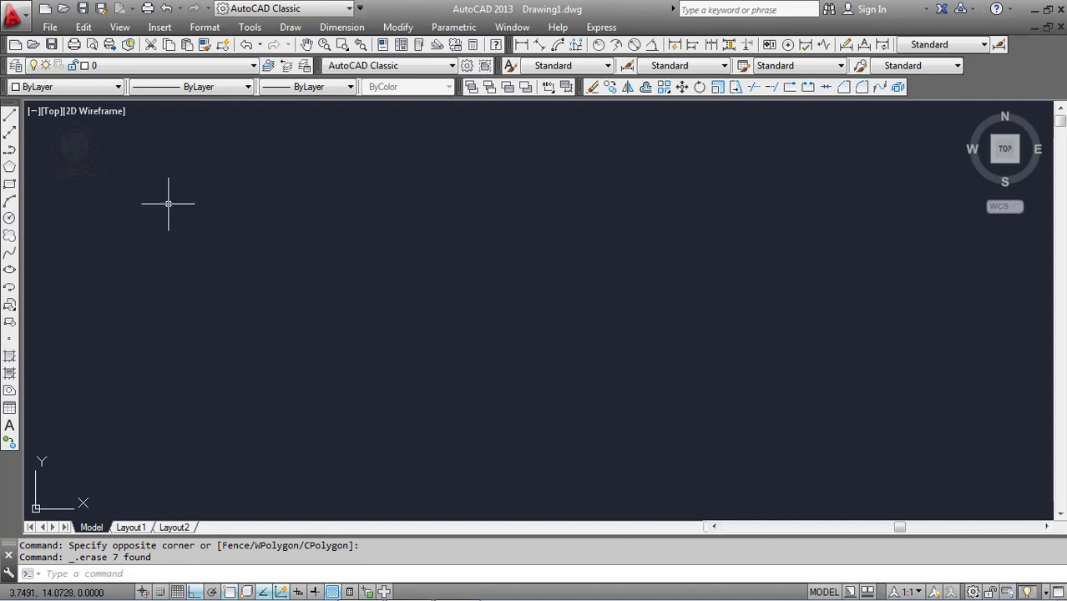
Step: Draw a rectangle in the upper-left area of the empty drawing
click(9, 184)
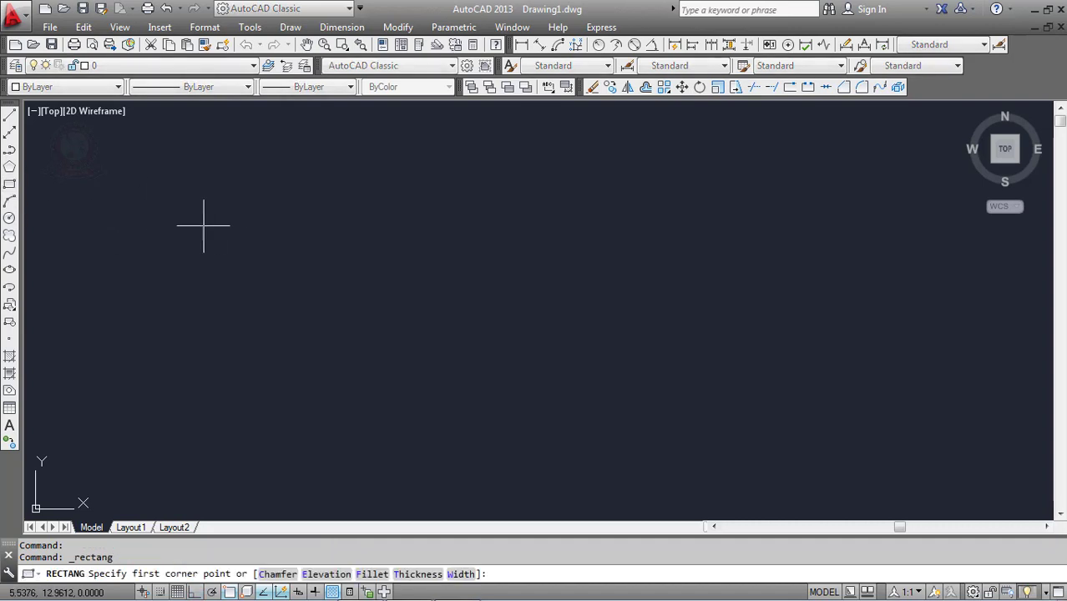
click(193, 197)
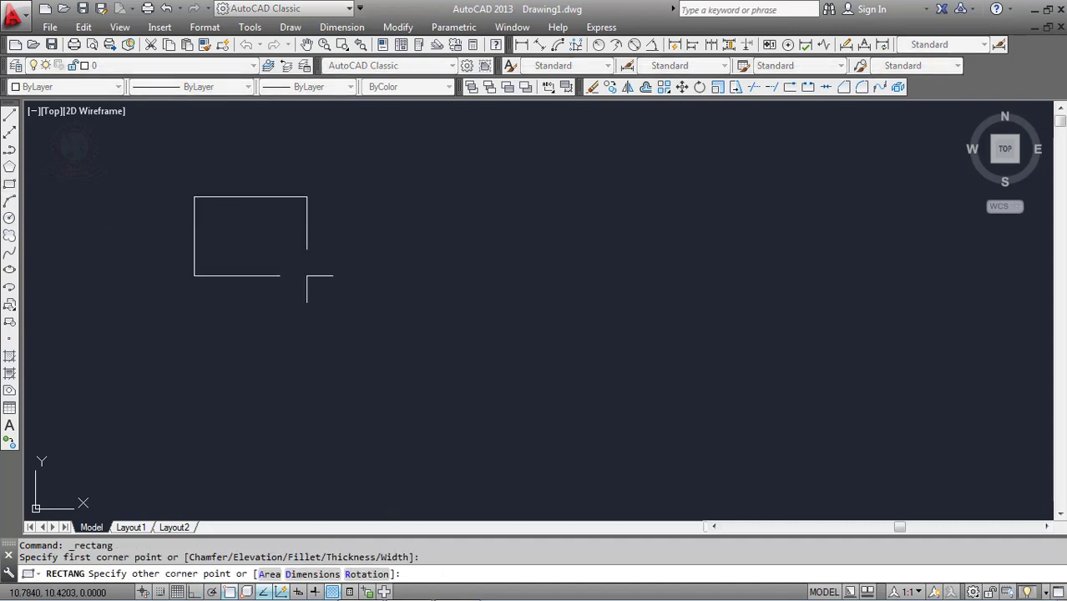
click(412, 340)
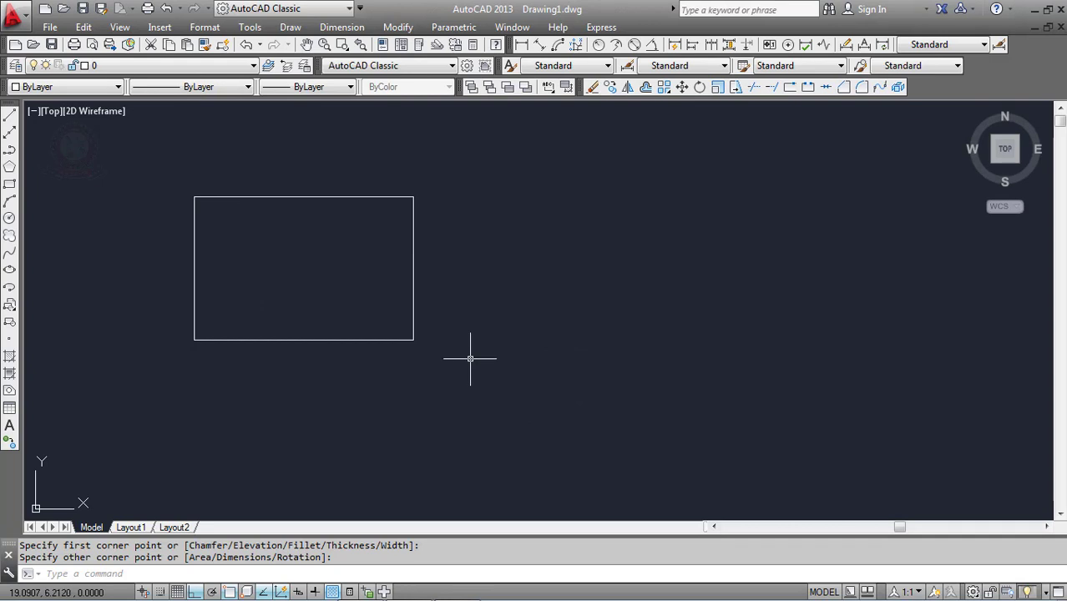
key(Escape)
key(Escape)
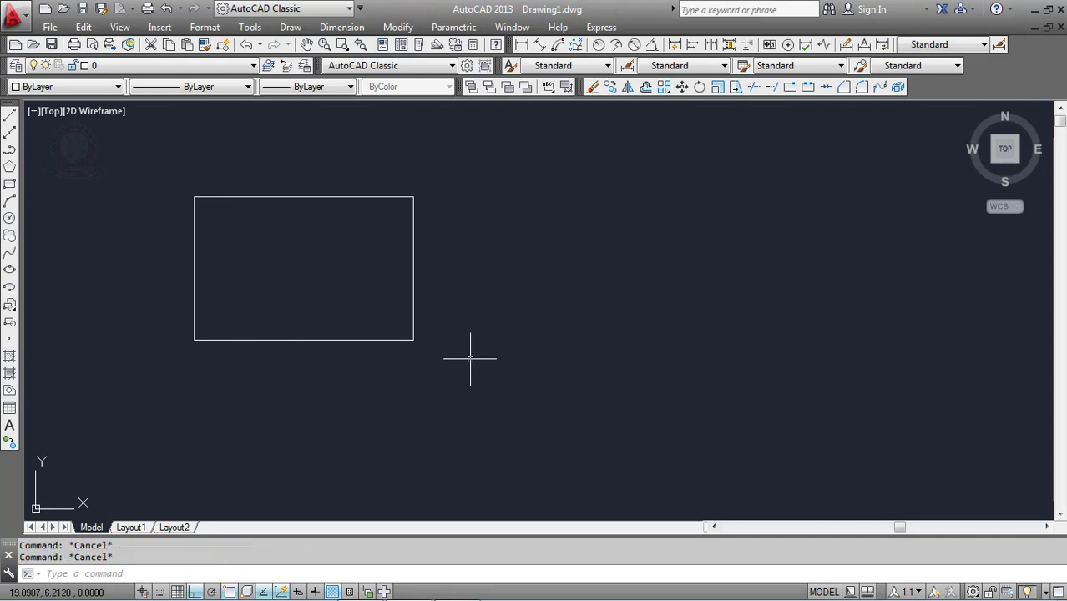
Step: Start STRETCH and crossing-select the rectangle's right edge
text(st)
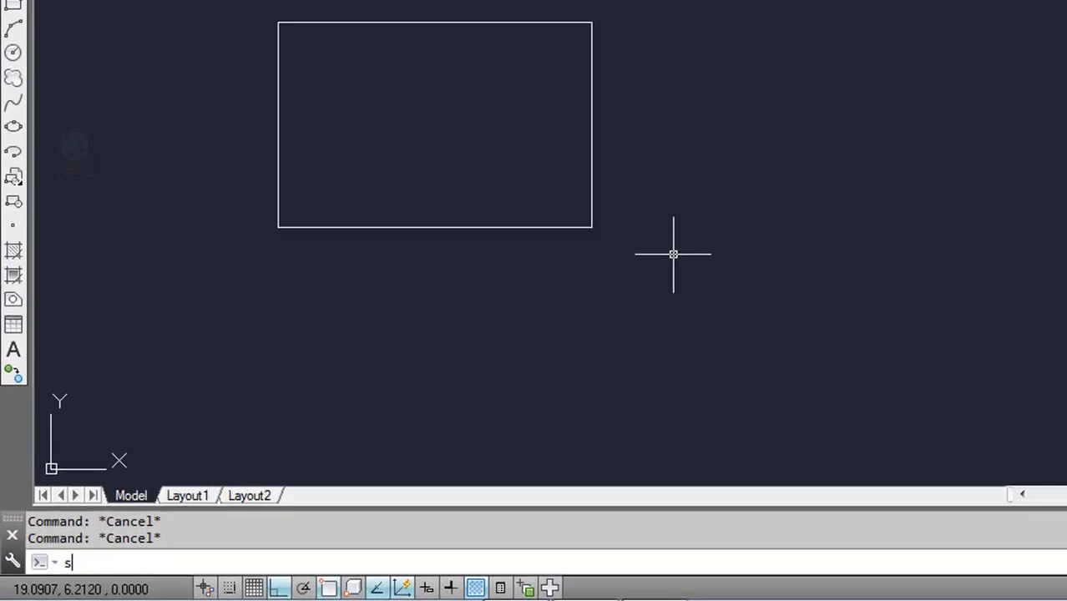
text(retch)
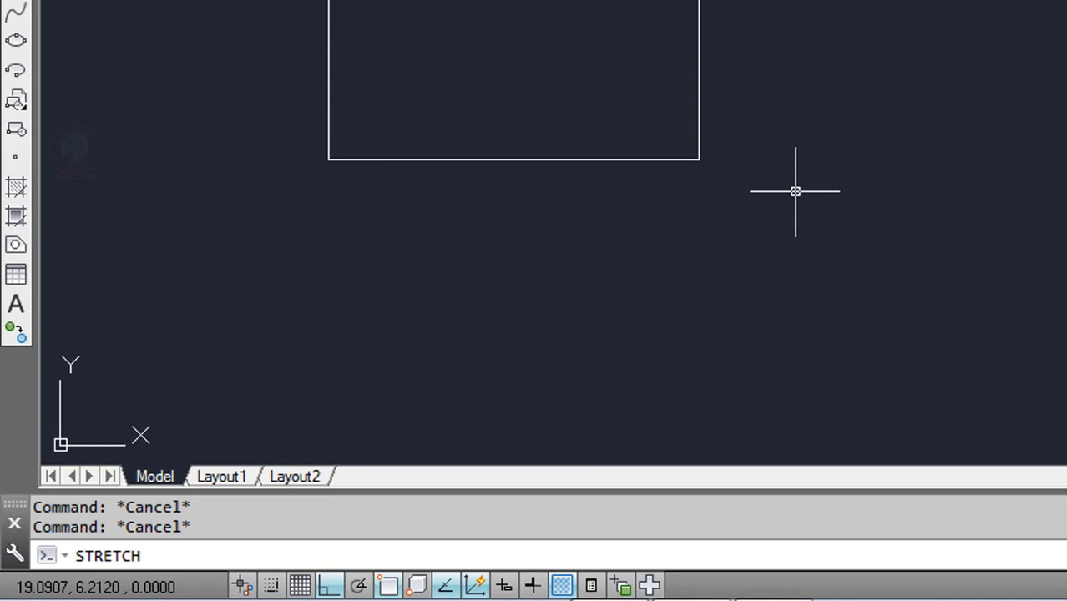
key(Return)
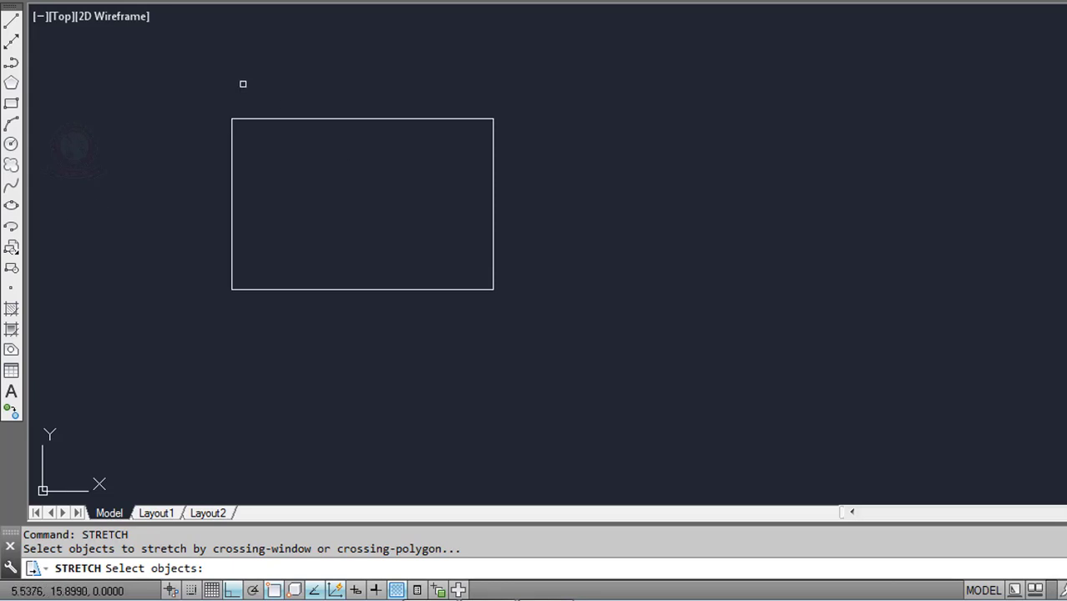
click(546, 55)
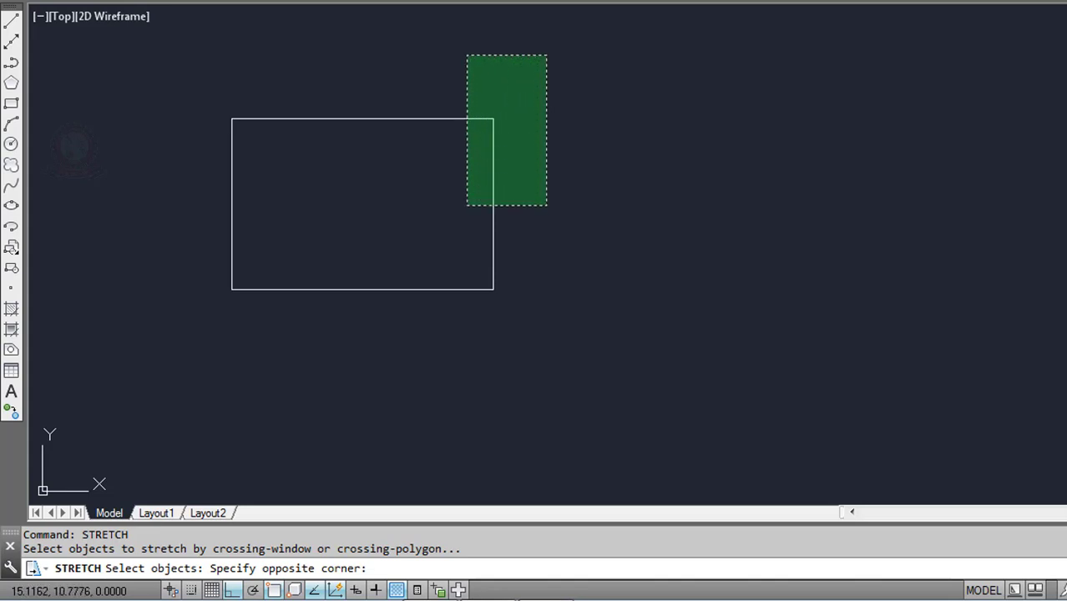
click(470, 312)
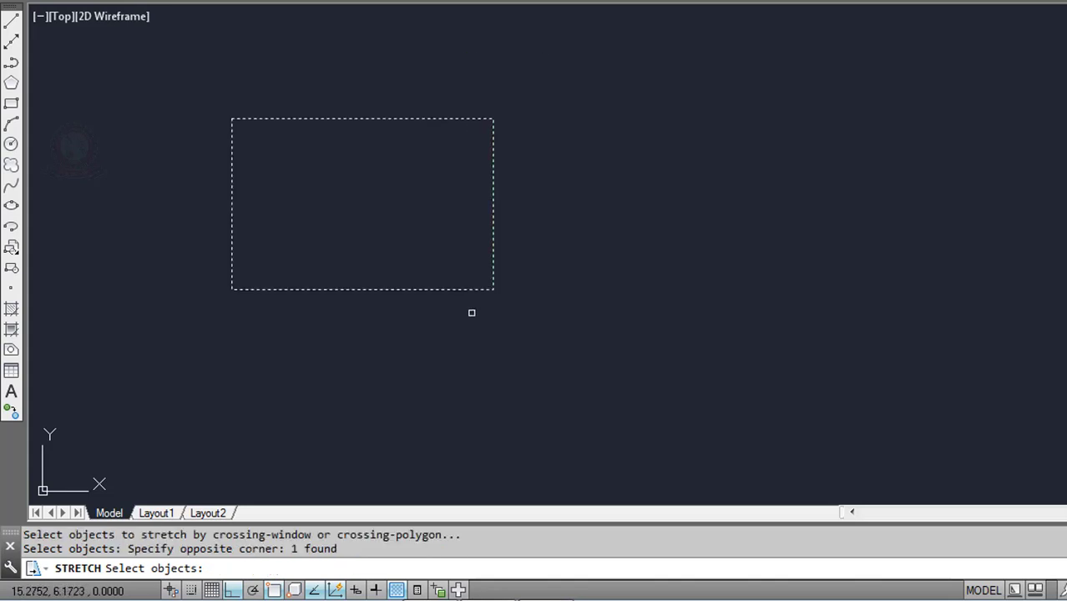
key(Return)
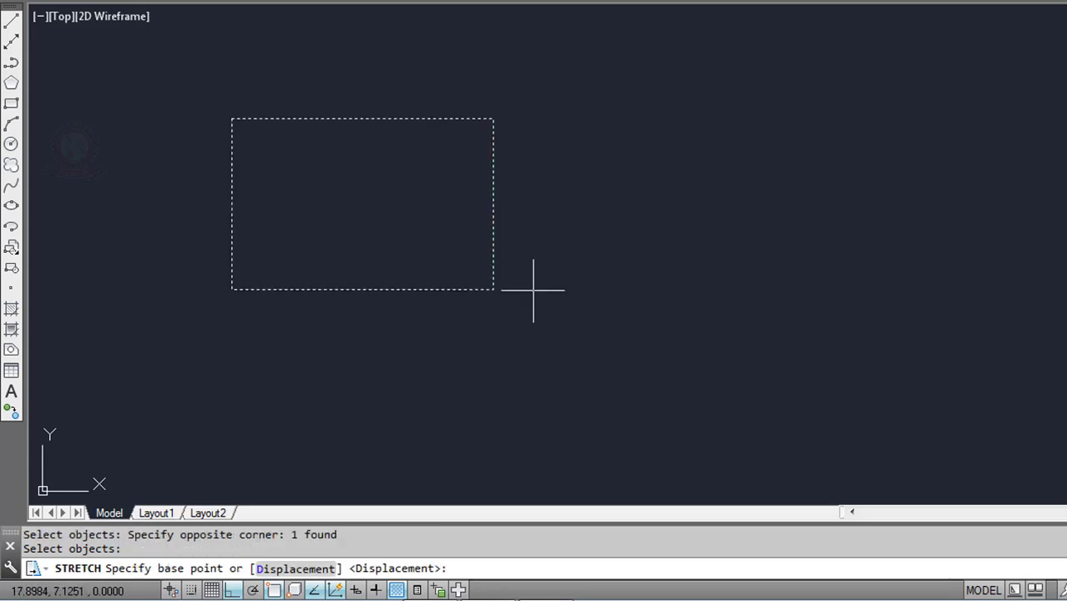
Step: Pull the right edge horizontally from its midpoint with Ortho on to widen the rectangle
key(F8)
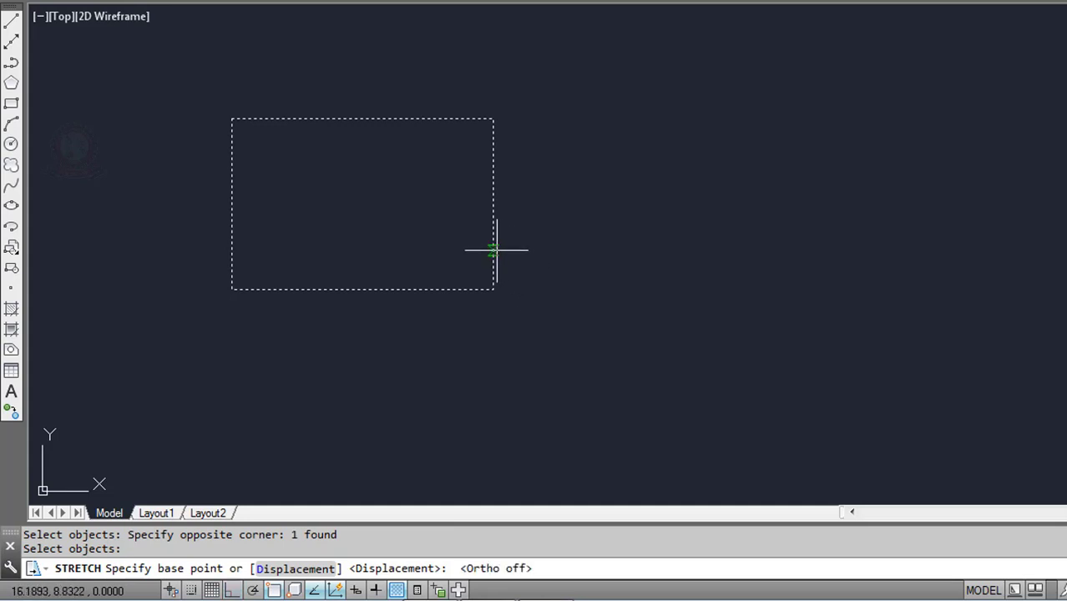
click(493, 243)
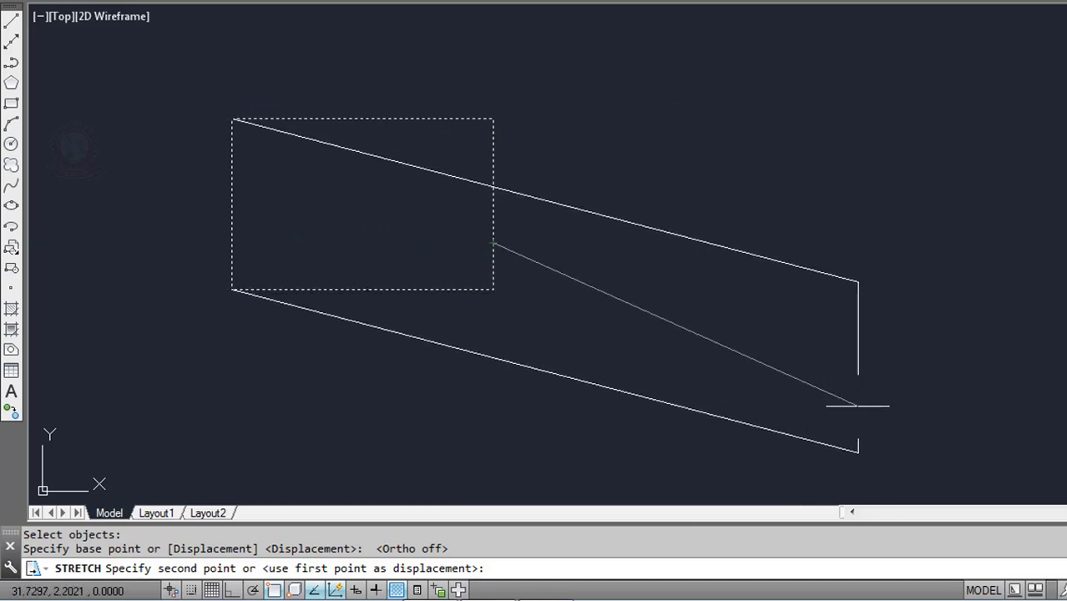
key(F8)
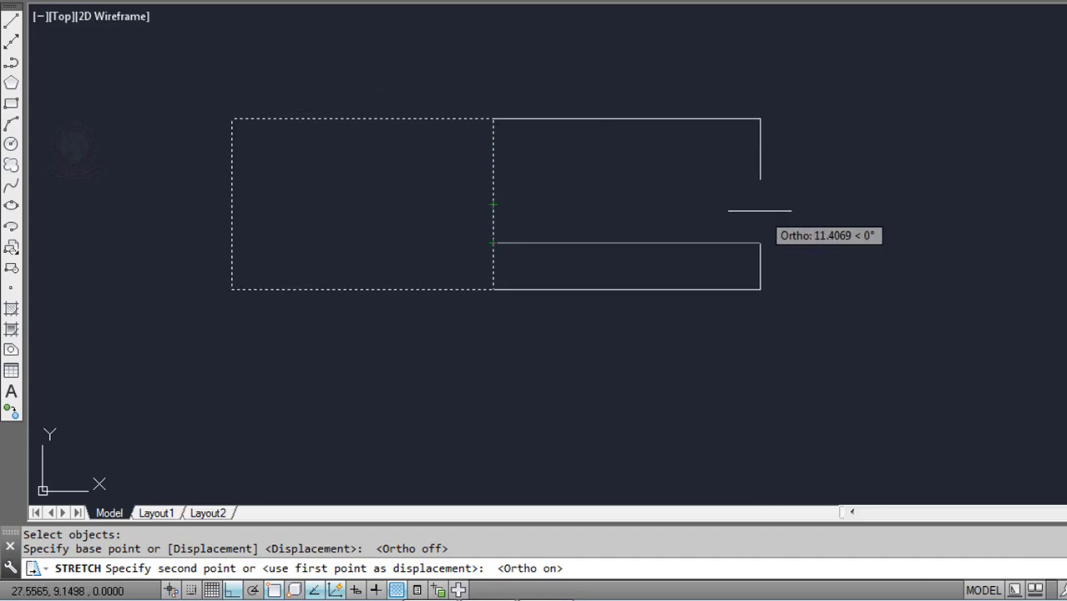
key(F8)
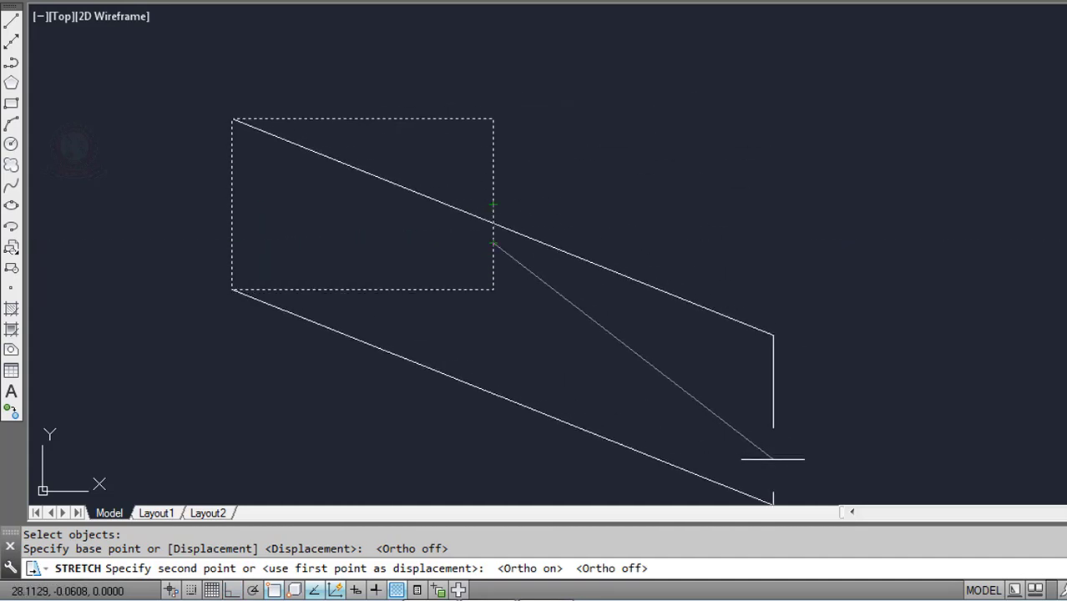
key(F8)
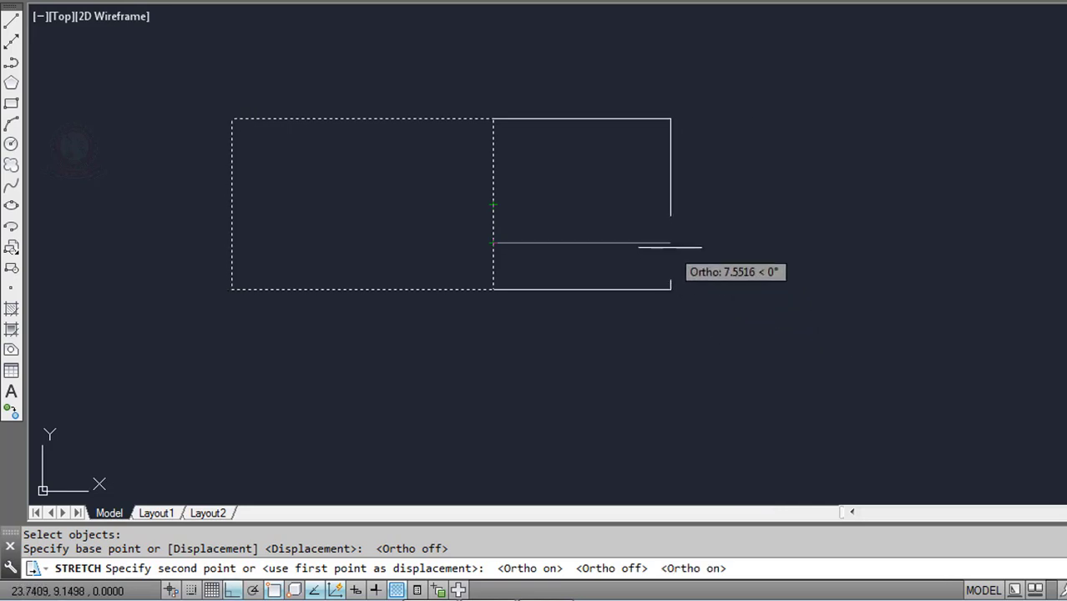
click(669, 246)
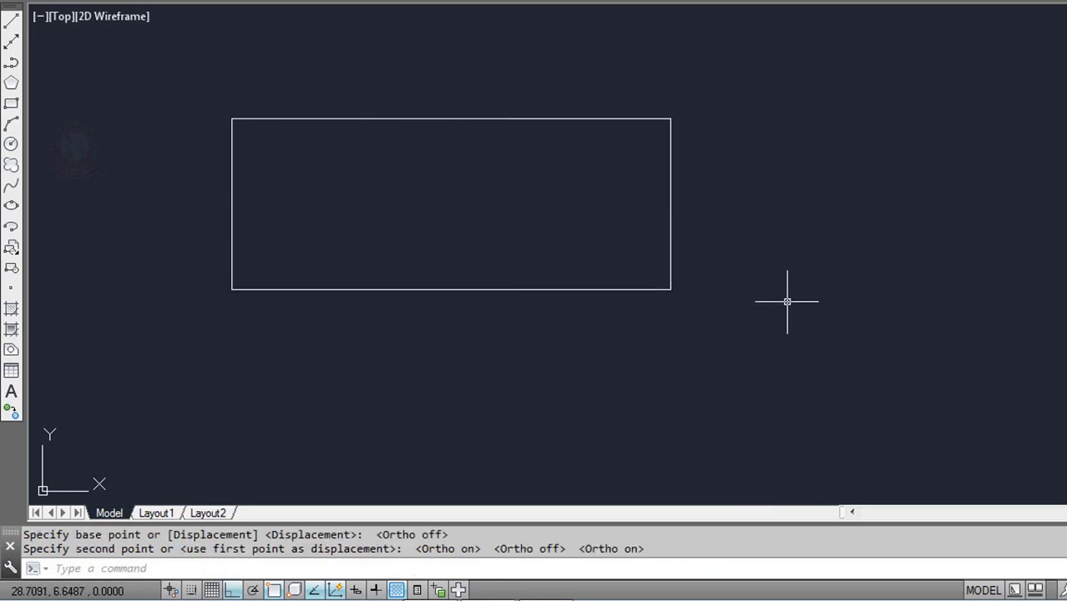
middle_drag(786, 302, 862, 397)
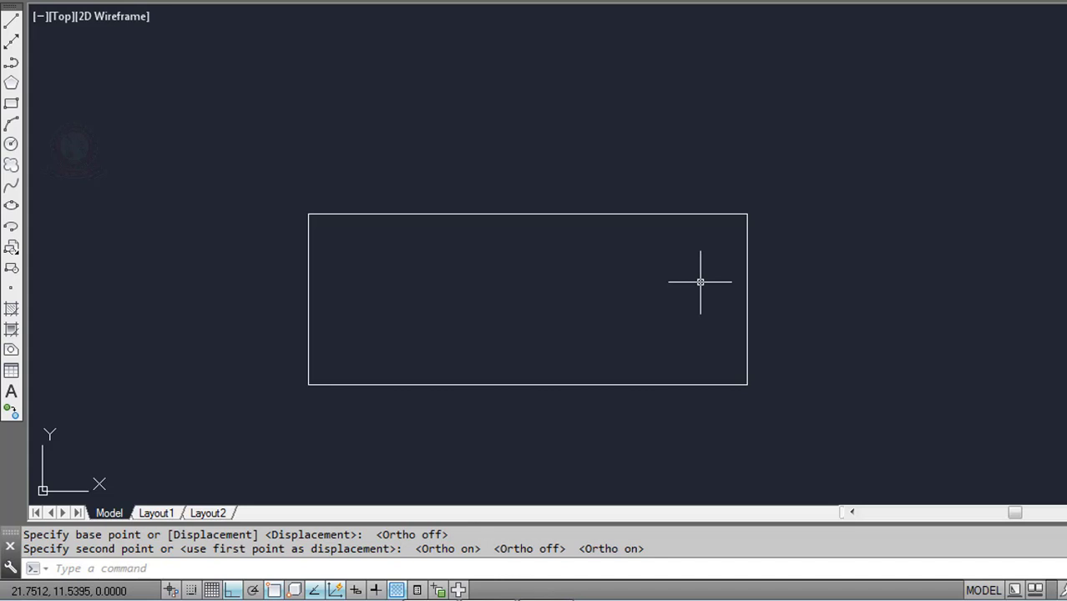
Step: Stretch the rectangle's top edge straight up from its midpoint to make it taller
key(Escape)
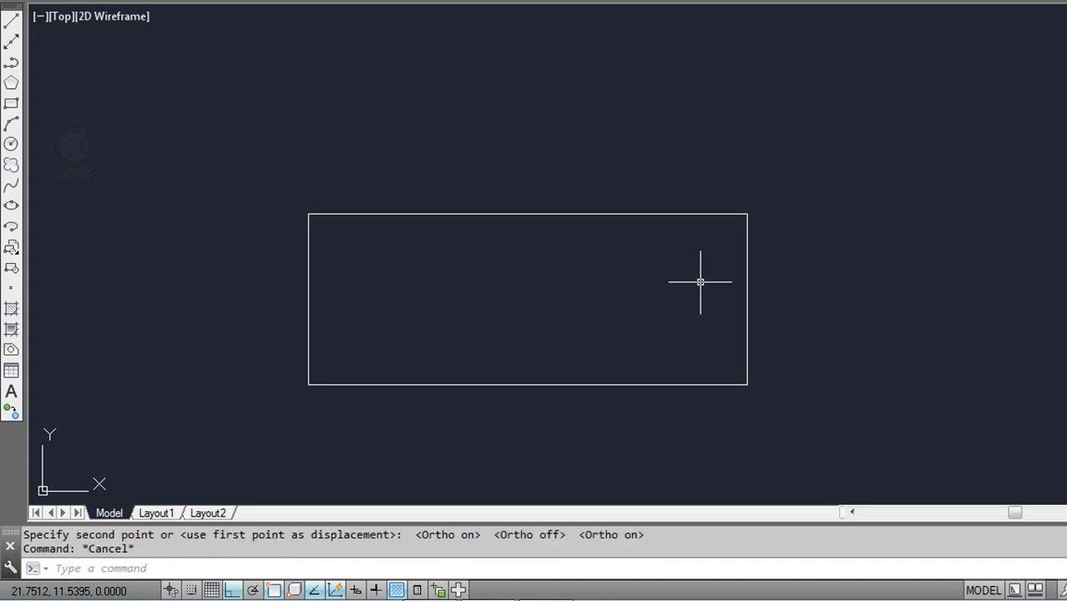
text(s)
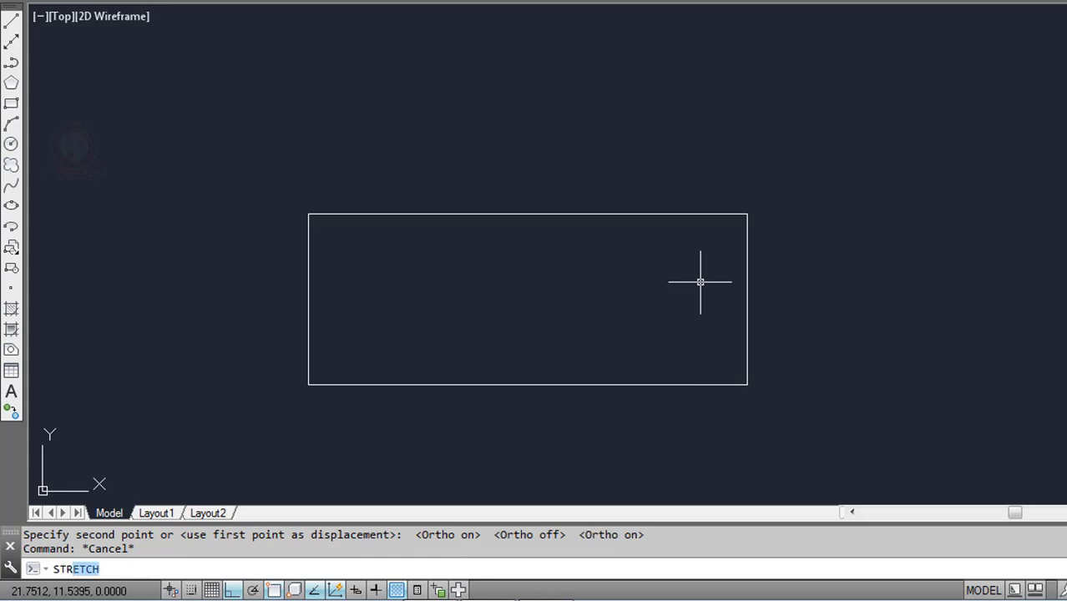
text(tr)
key(Return)
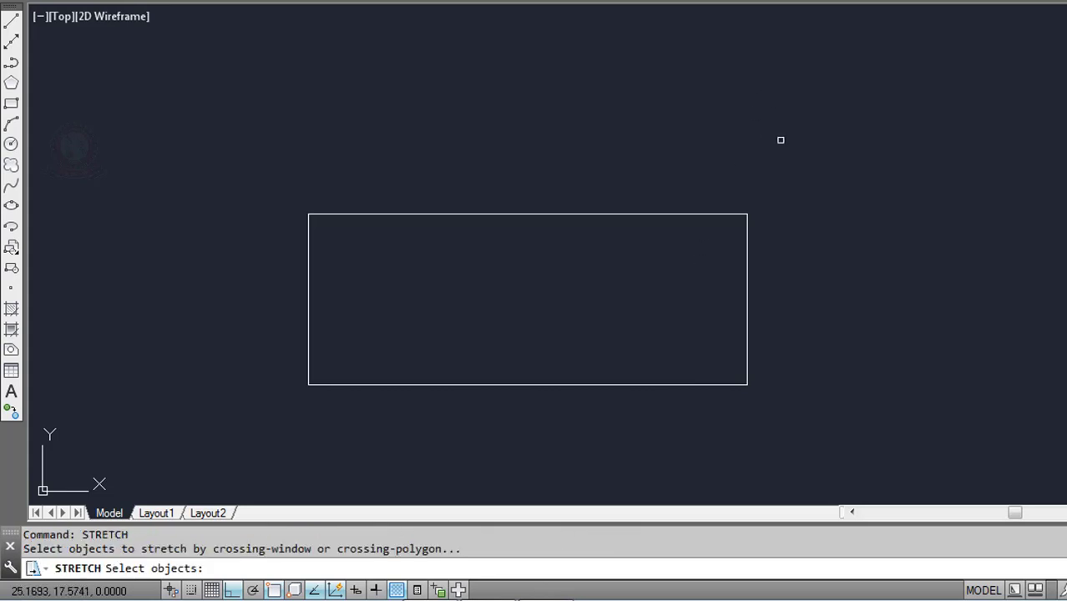
click(830, 126)
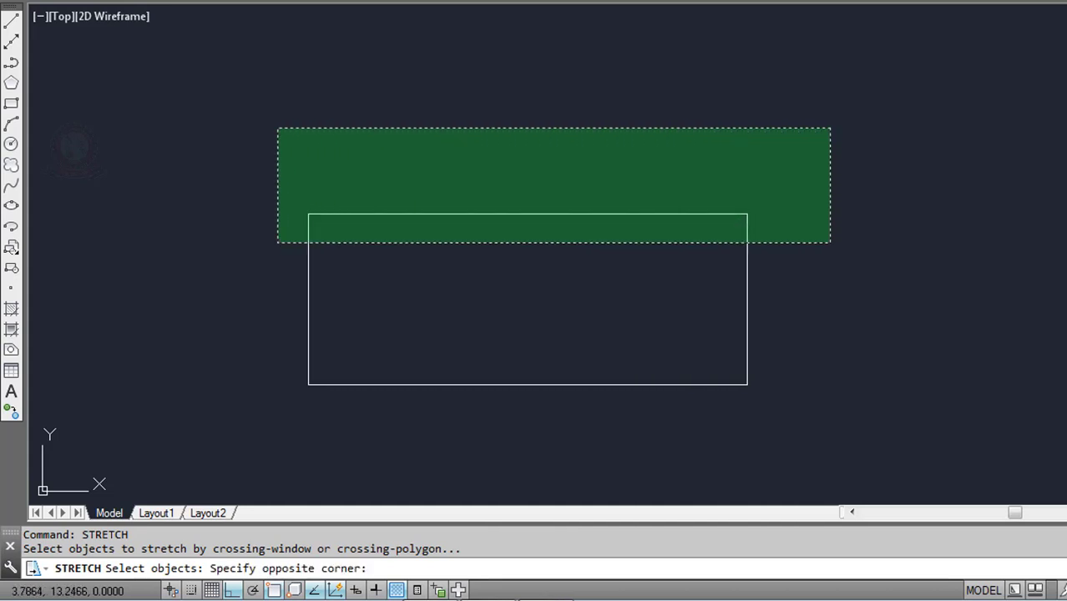
click(275, 241)
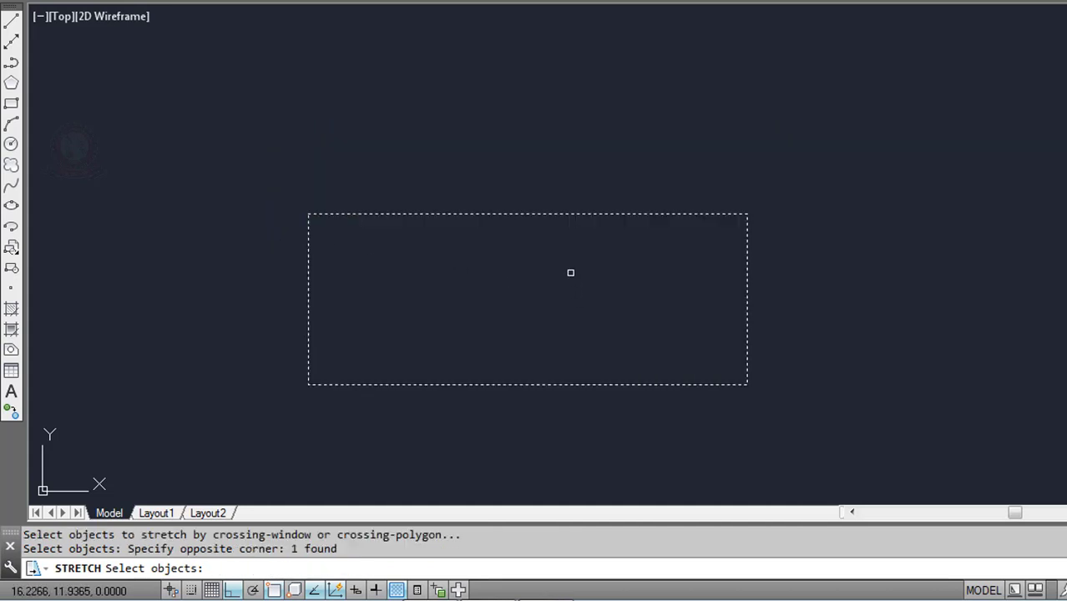
key(Return)
click(527, 214)
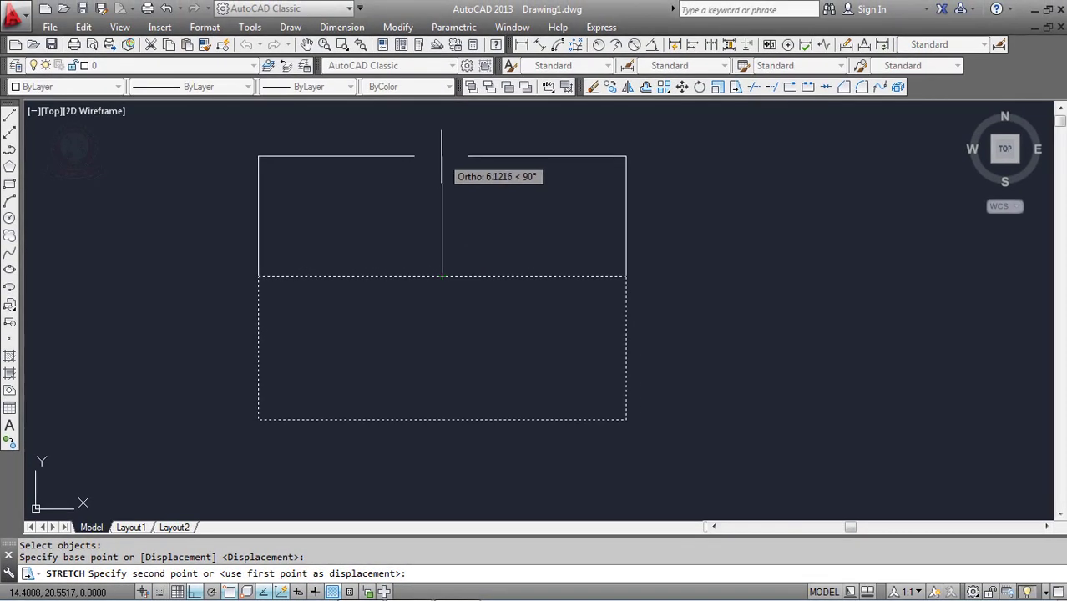
click(441, 157)
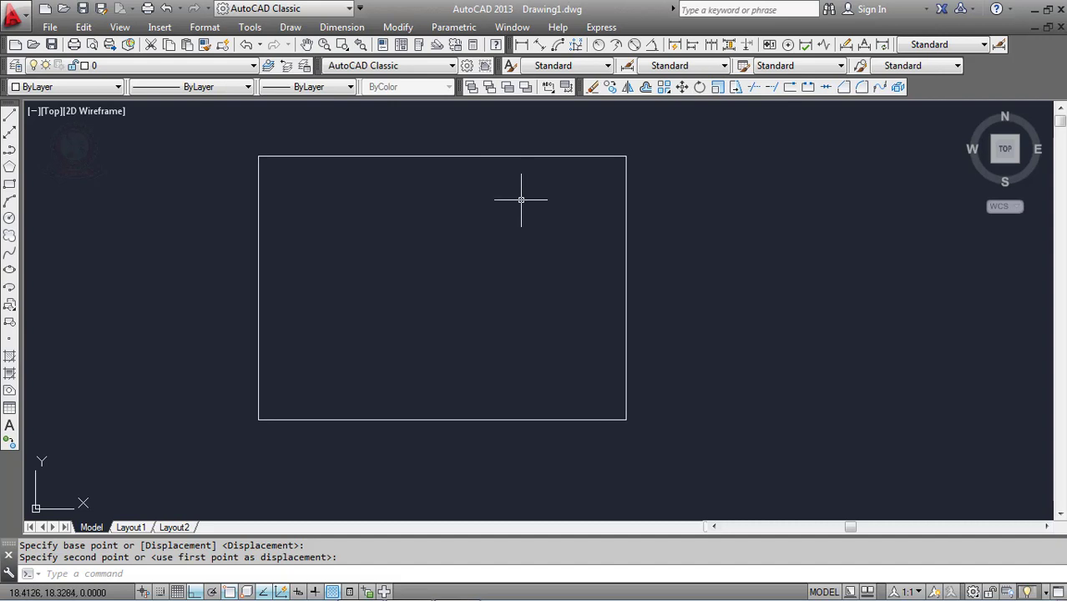
middle_drag(515, 207, 480, 259)
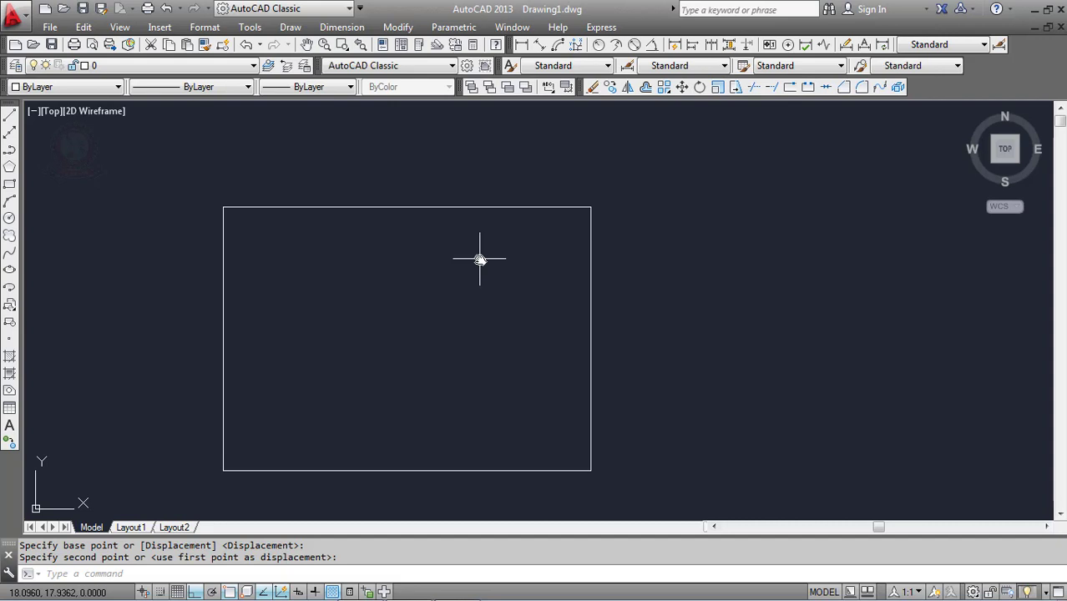
Step: Erase the rectangle, the drawing's only object, using a selection window
click(642, 195)
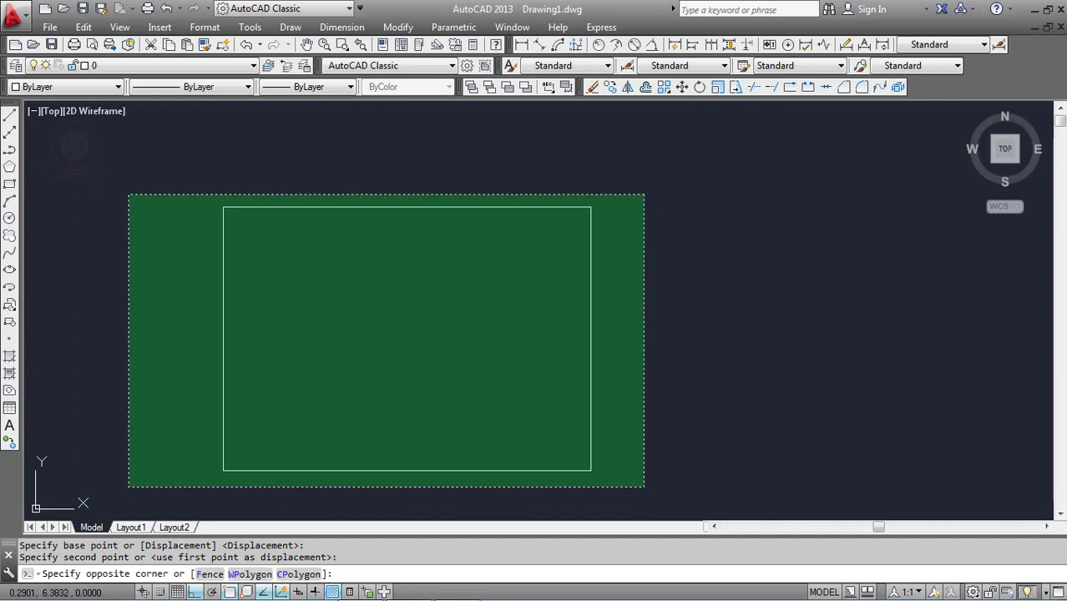
click(139, 487)
key(Delete)
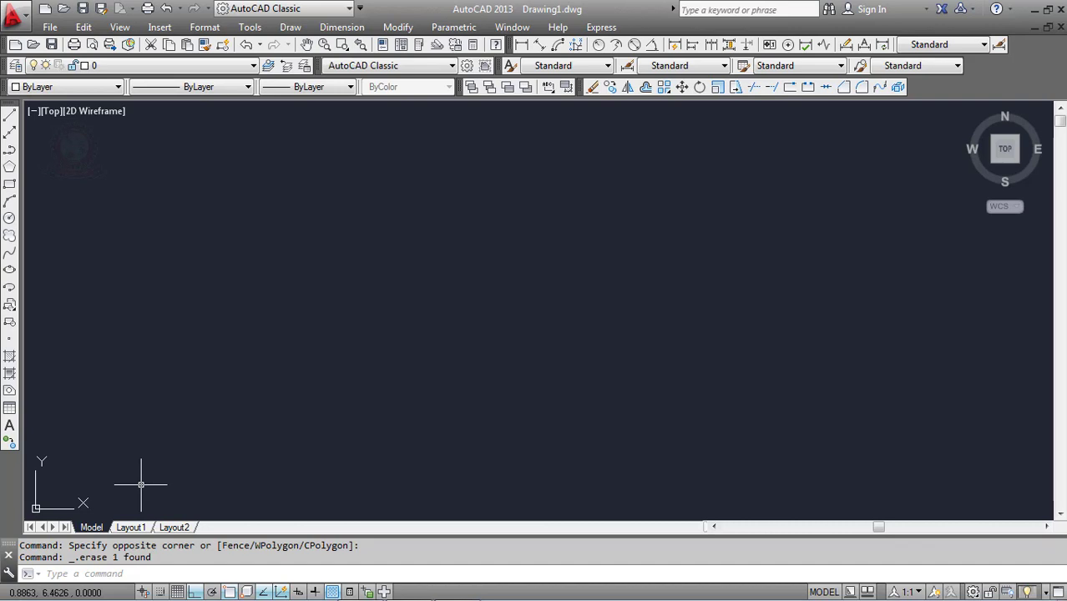
Step: With Ortho off, draw the outline's top peaks, horizontal step and right side as lines
click(11, 121)
click(199, 262)
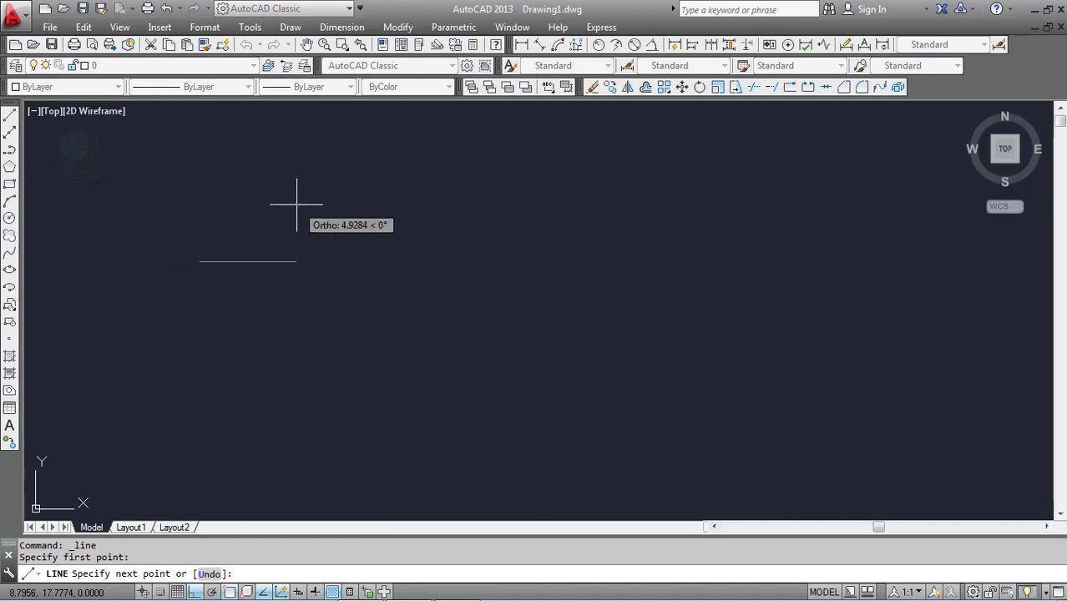
key(F8)
click(269, 206)
click(356, 248)
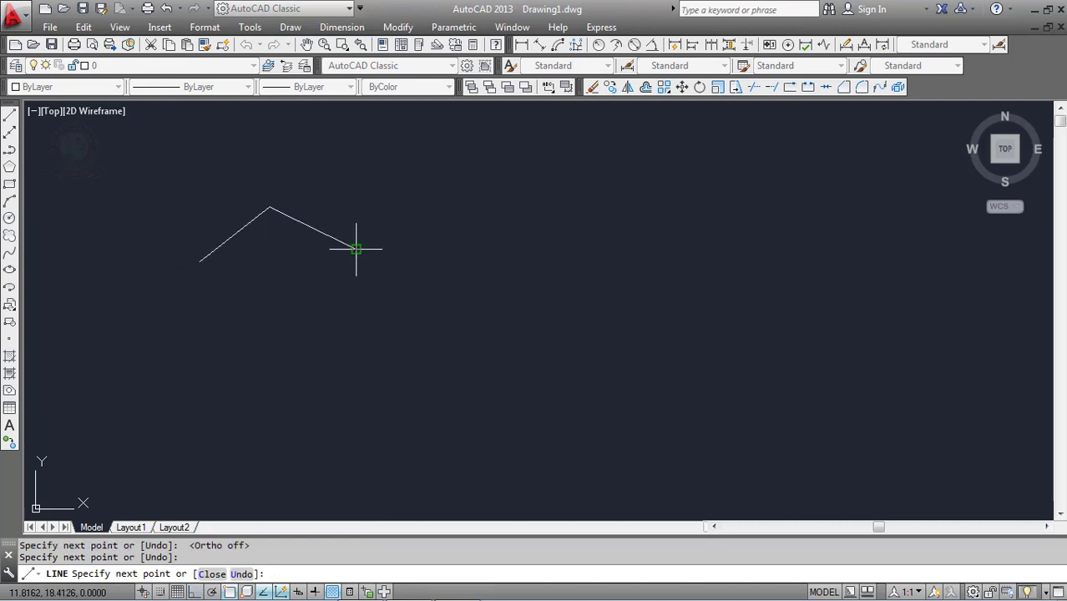
click(472, 207)
click(509, 279)
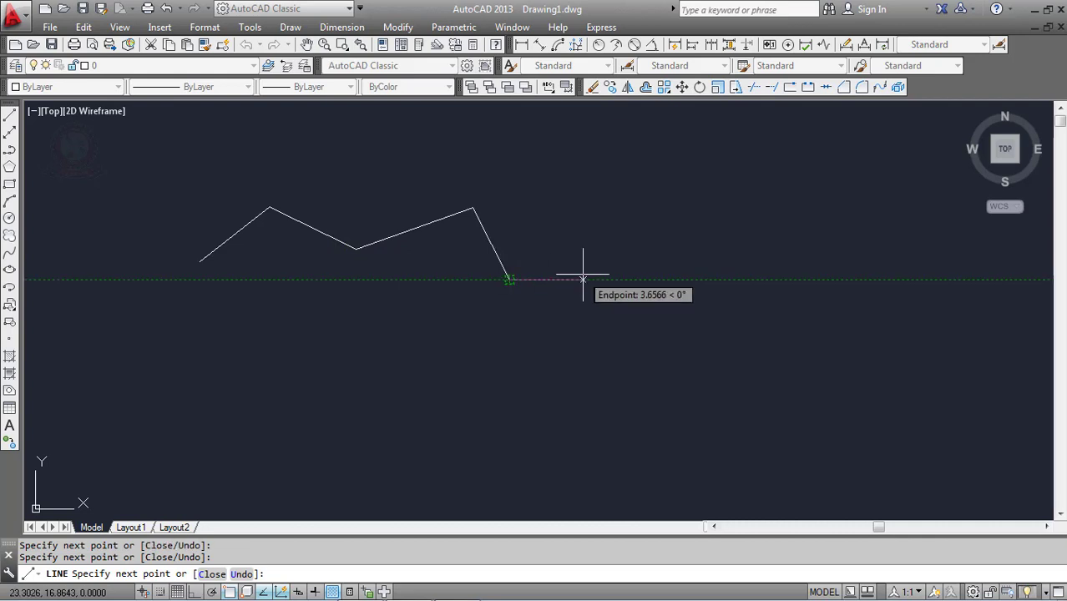
click(628, 280)
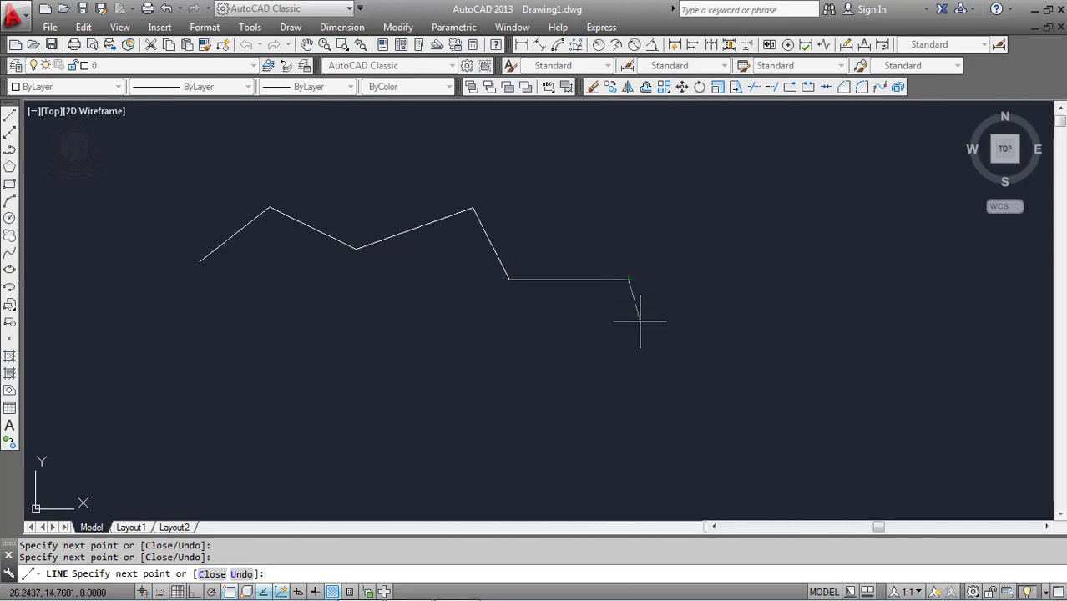
click(644, 392)
click(538, 443)
Step: Continue the outline along the bottom and left side and close it on the start point
click(408, 406)
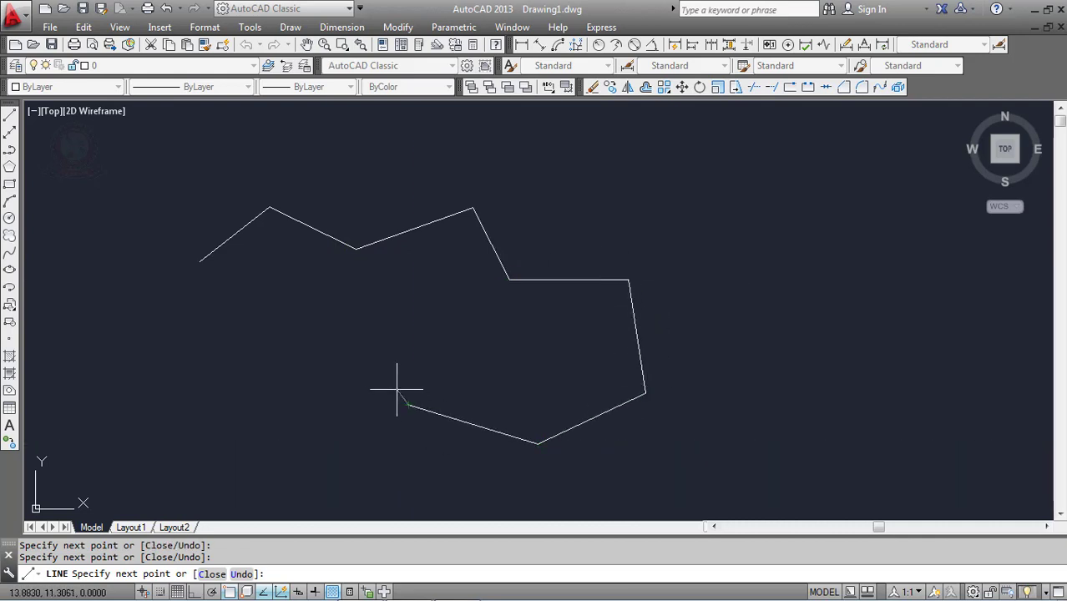
click(346, 354)
click(232, 411)
click(155, 343)
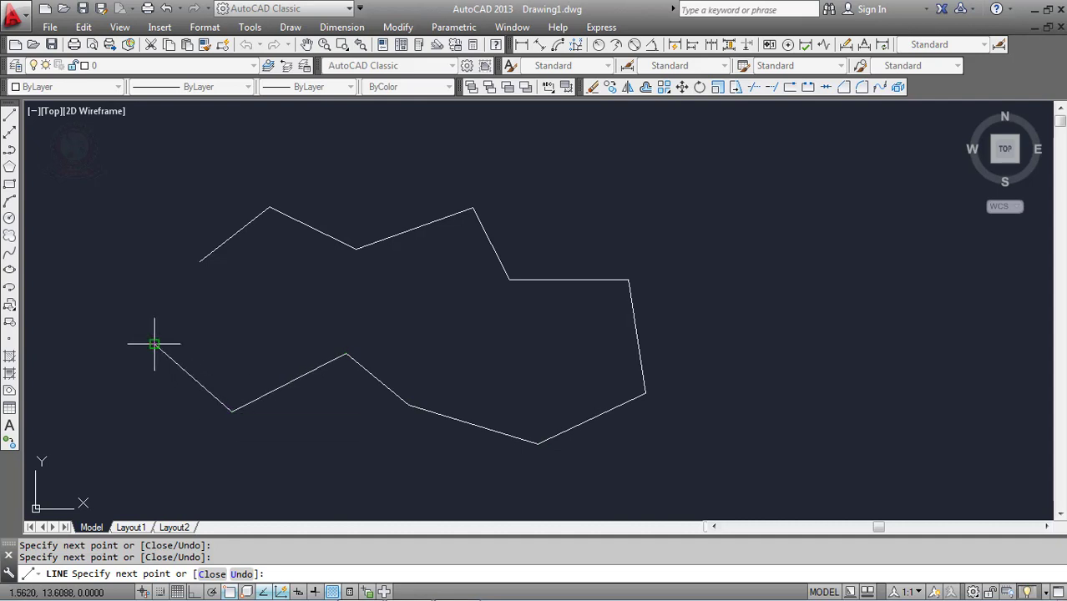
click(131, 261)
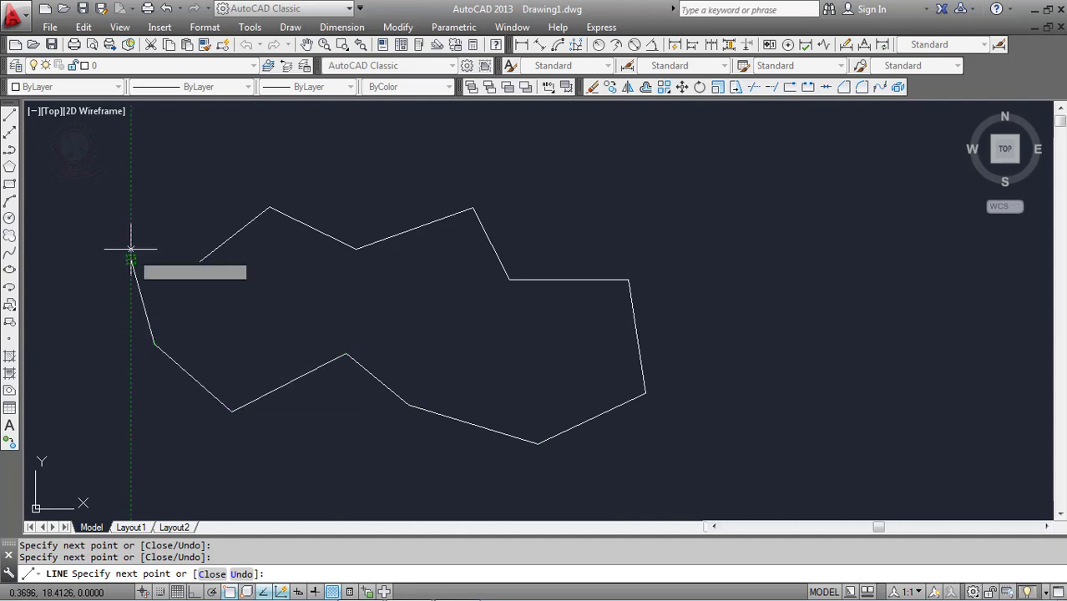
click(150, 169)
click(224, 151)
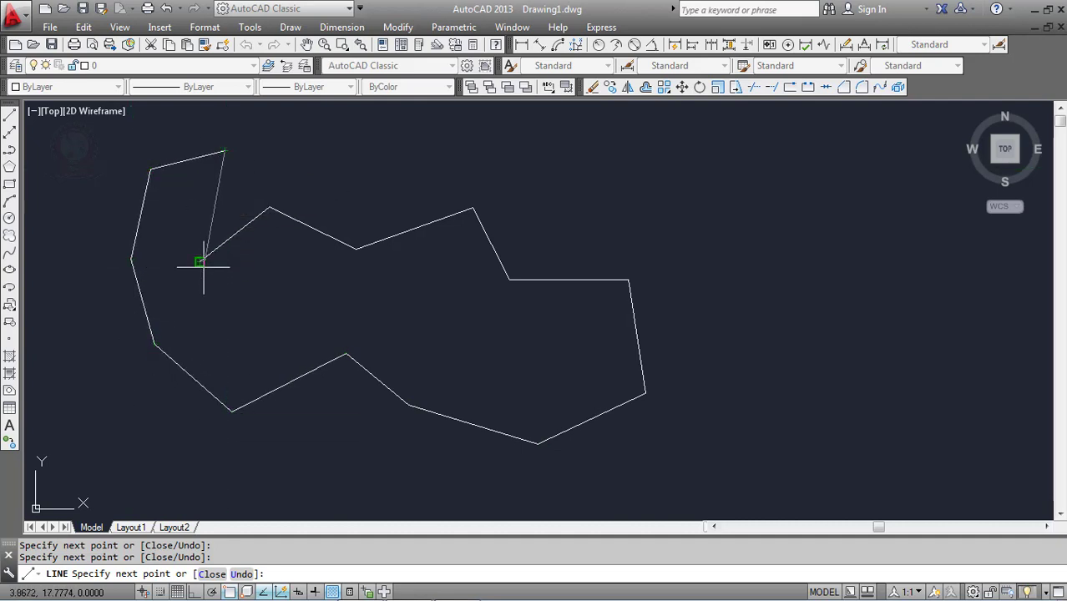
click(200, 260)
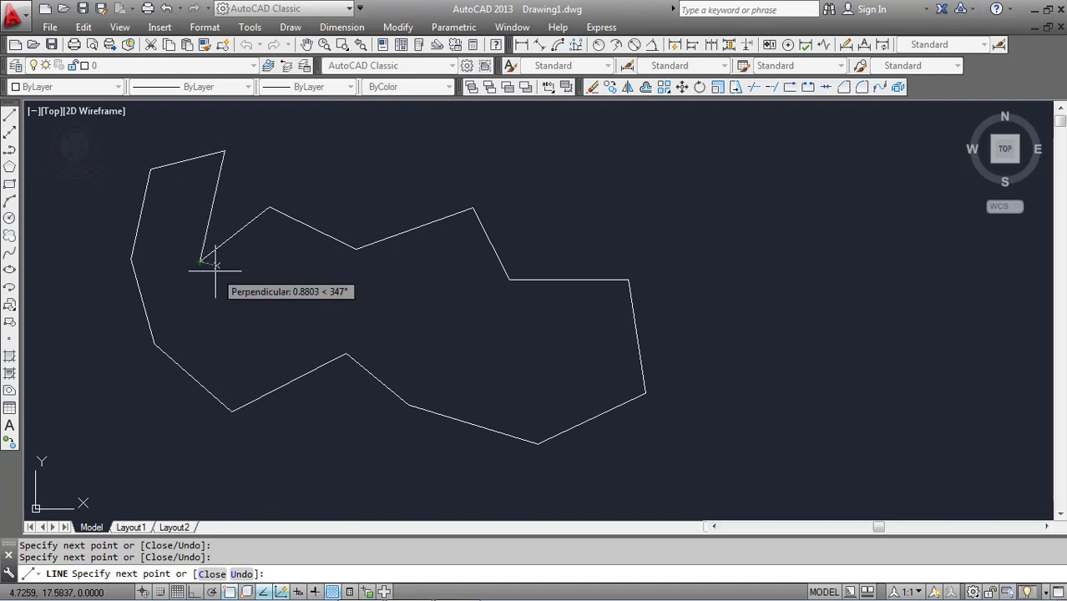
key(Escape)
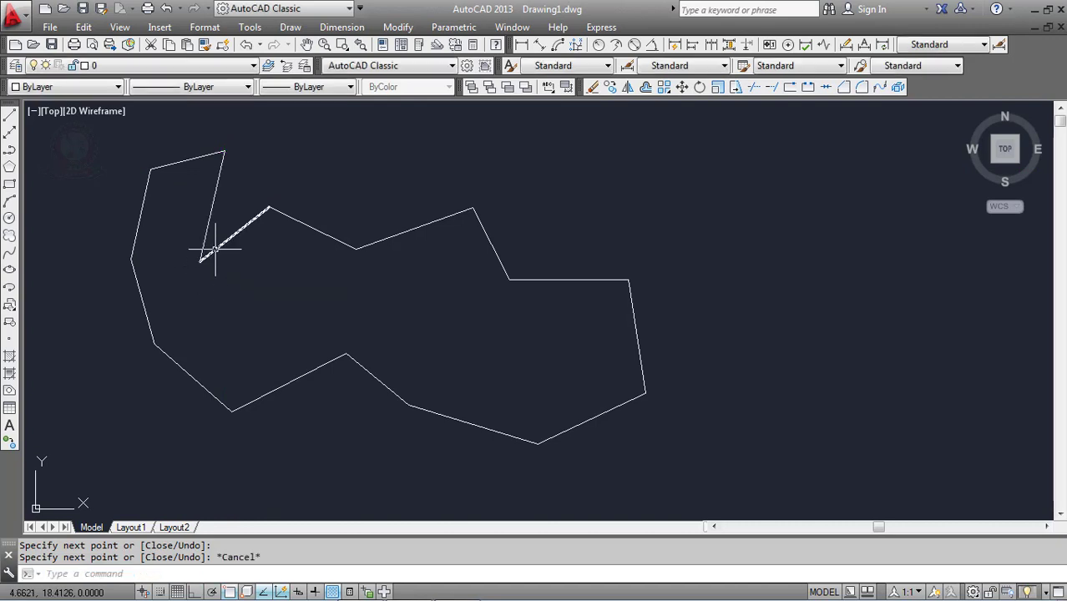
click(215, 248)
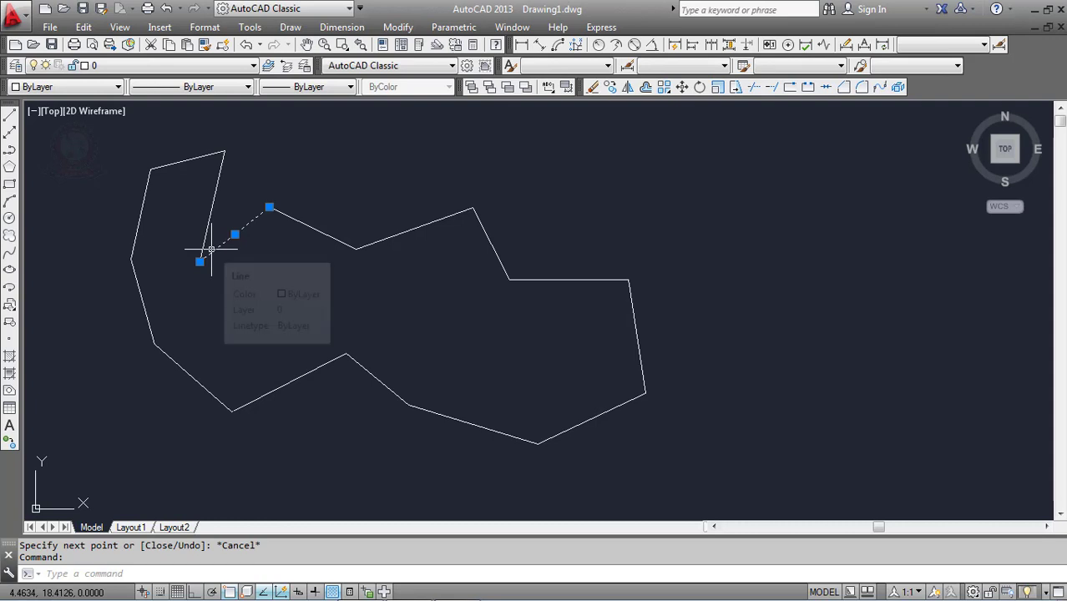
key(Escape)
scroll(201, 255, up, 4)
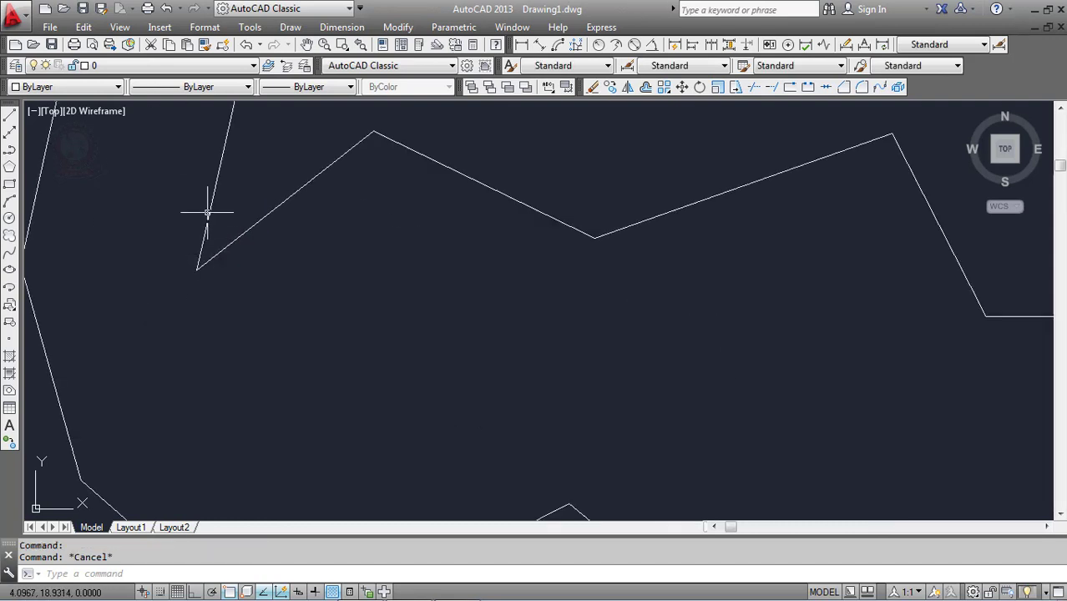
click(453, 171)
scroll(608, 289, down, 4)
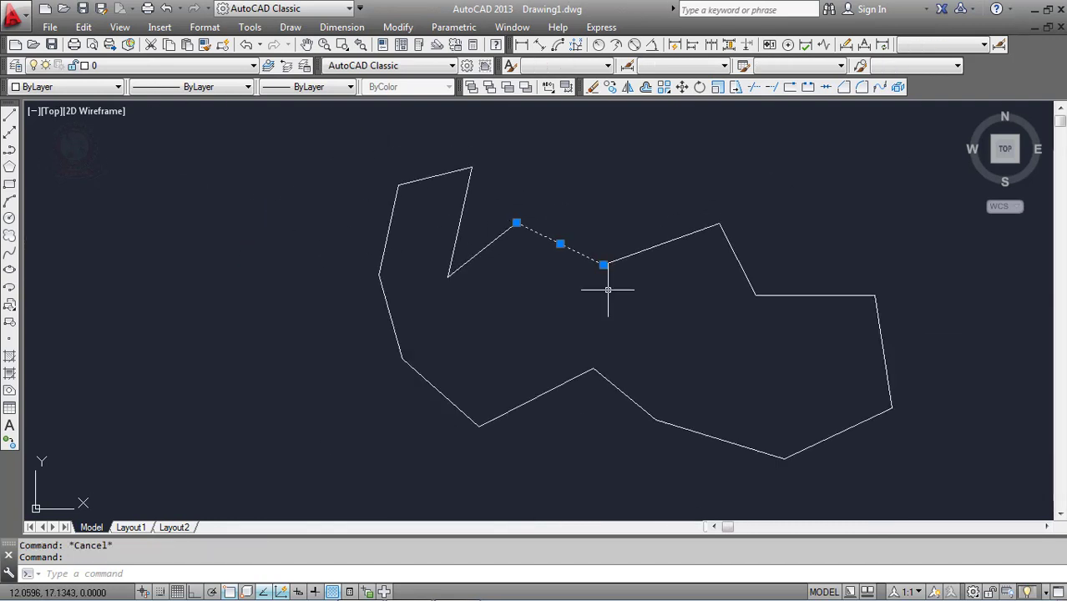
key(Escape)
click(670, 242)
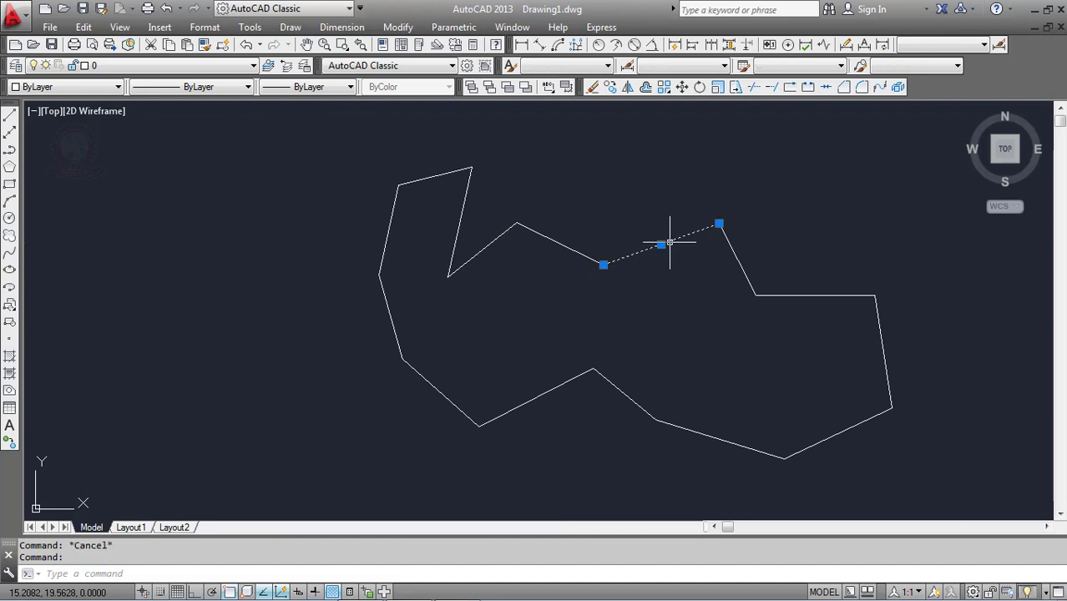
key(Escape)
click(740, 264)
key(Escape)
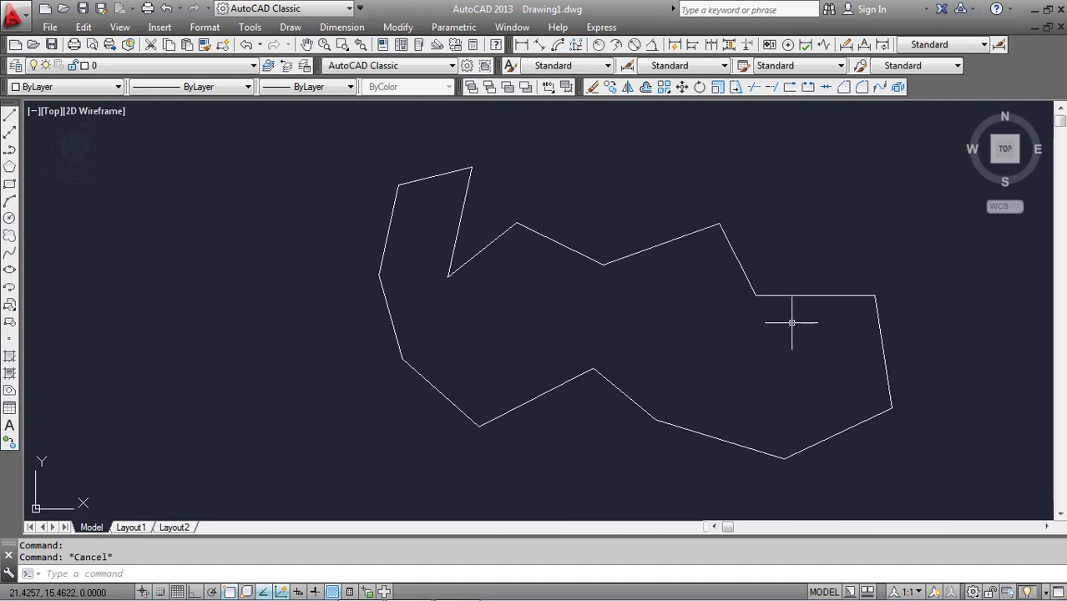
click(823, 296)
key(Escape)
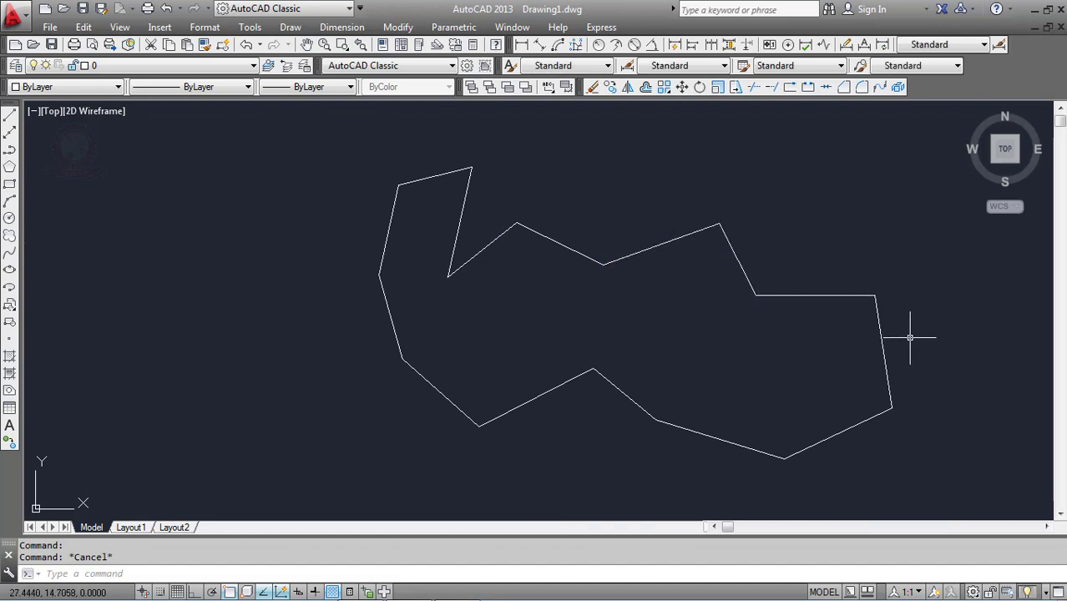
click(881, 331)
key(Escape)
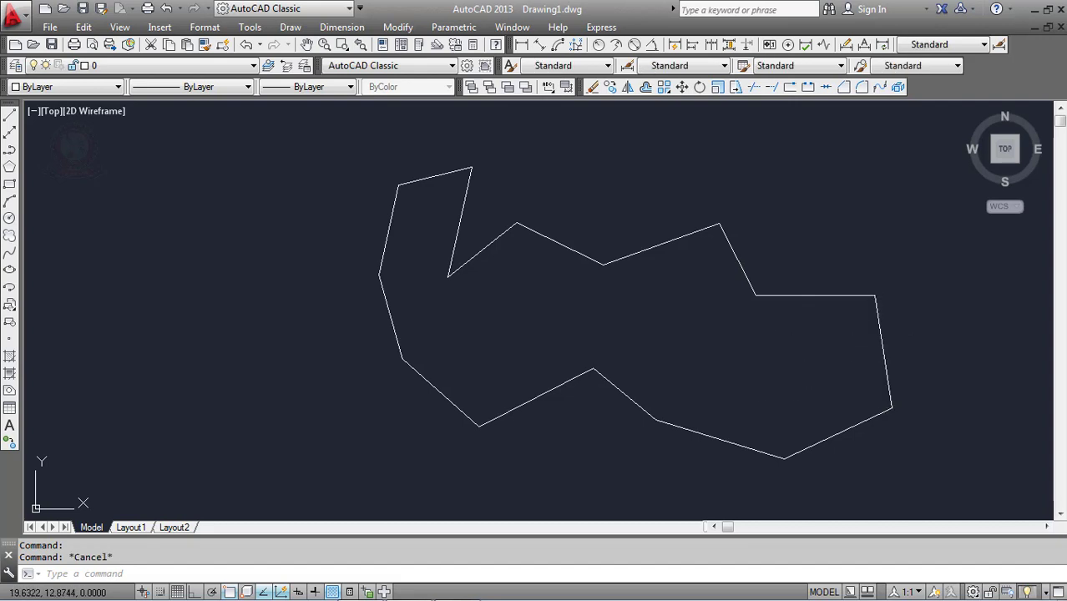
click(941, 329)
click(828, 285)
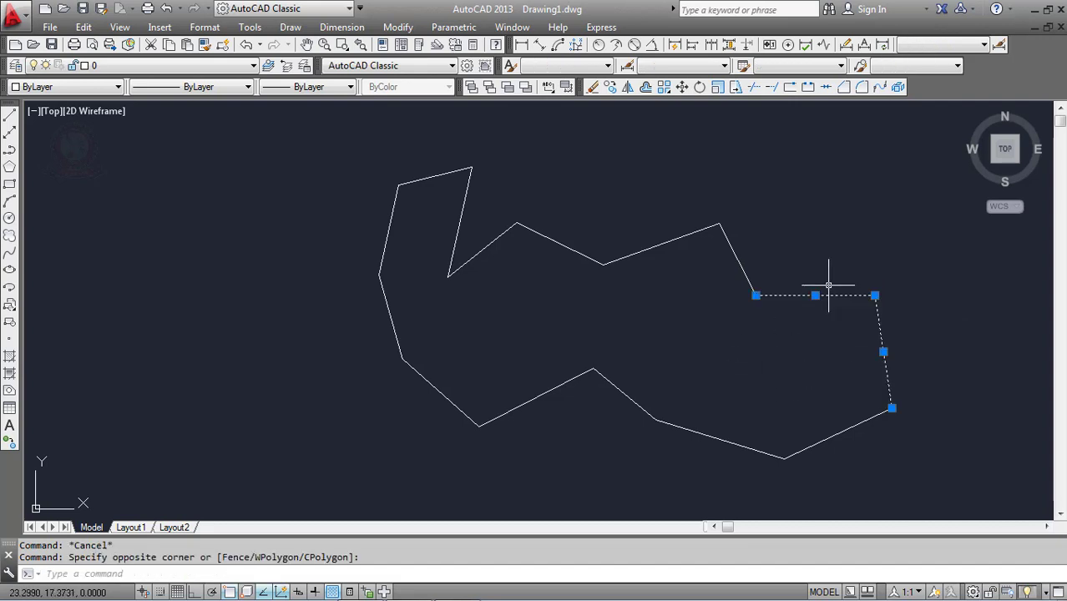
key(Escape)
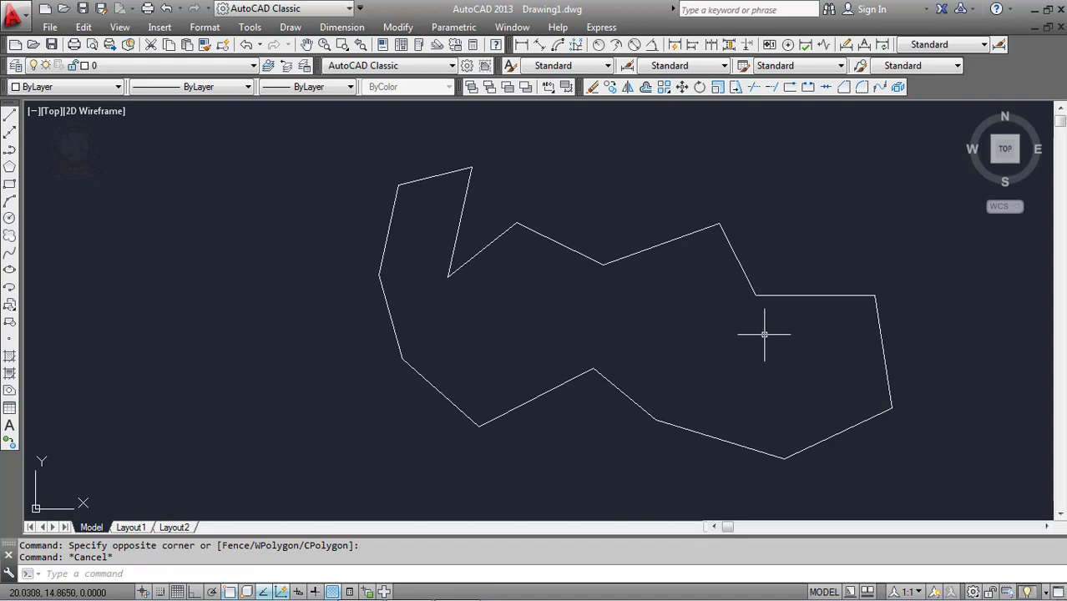
middle_drag(713, 340, 555, 360)
scroll(626, 350, up, 1)
scroll(595, 348, down, 1)
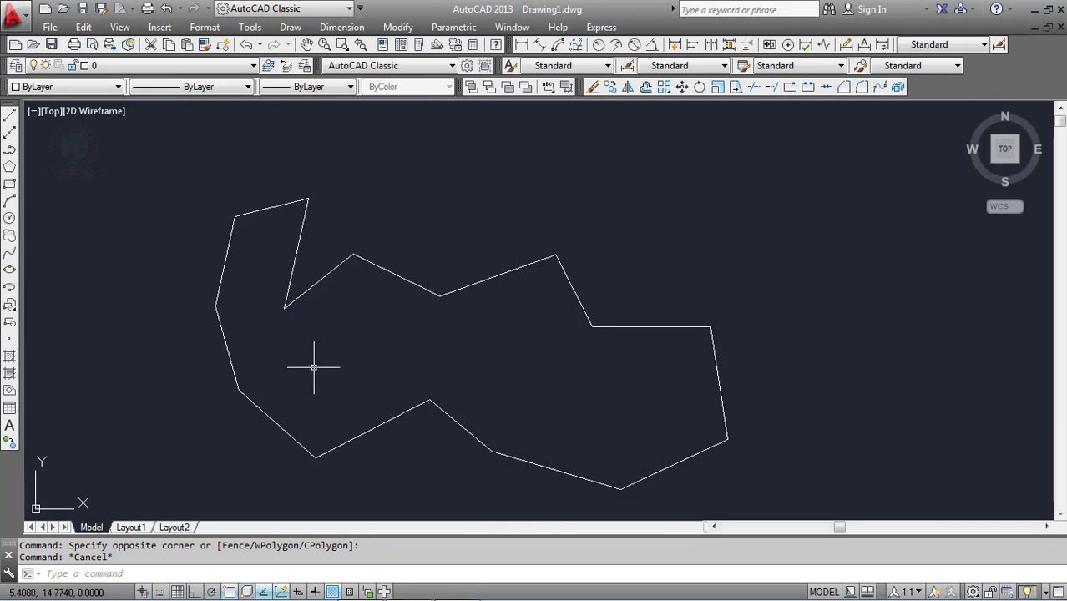
Step: Run PEDIT on the notch's left-arm line and convert it into a polyline
key(Escape)
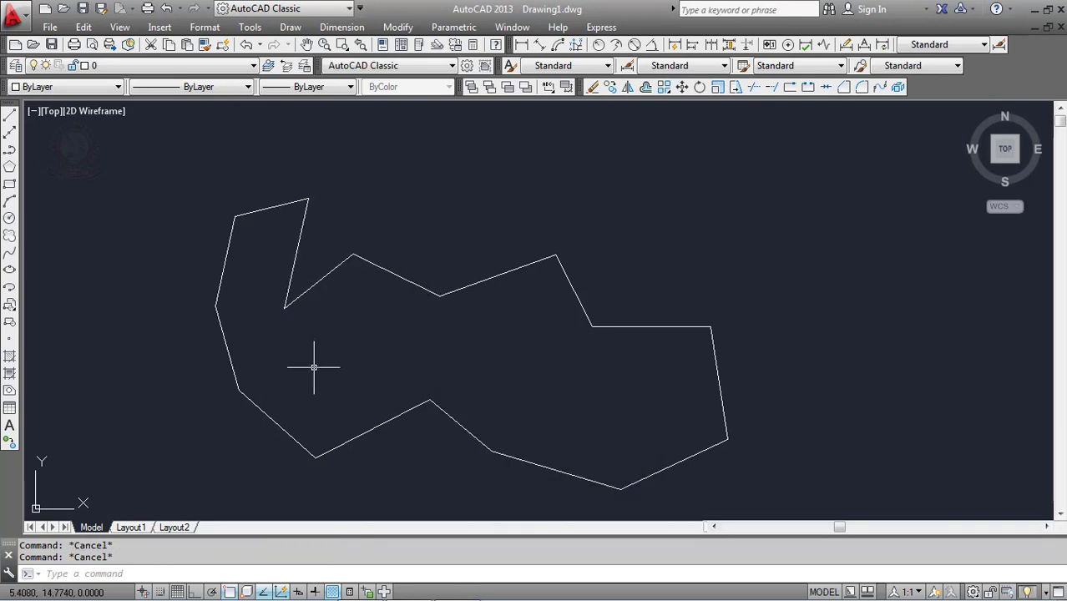
text(p)
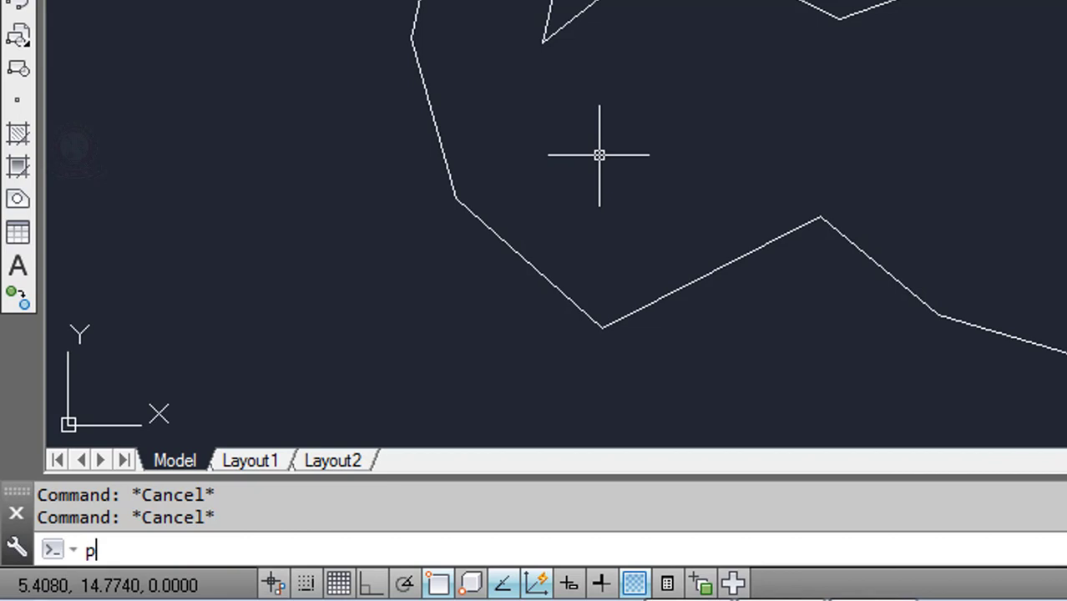
text(edit)
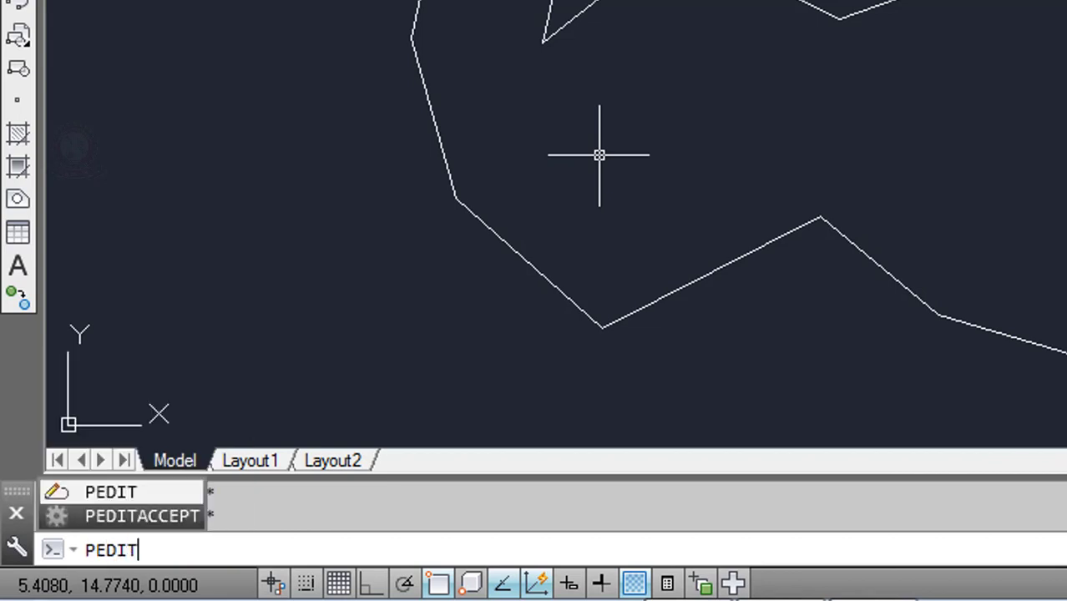
key(Return)
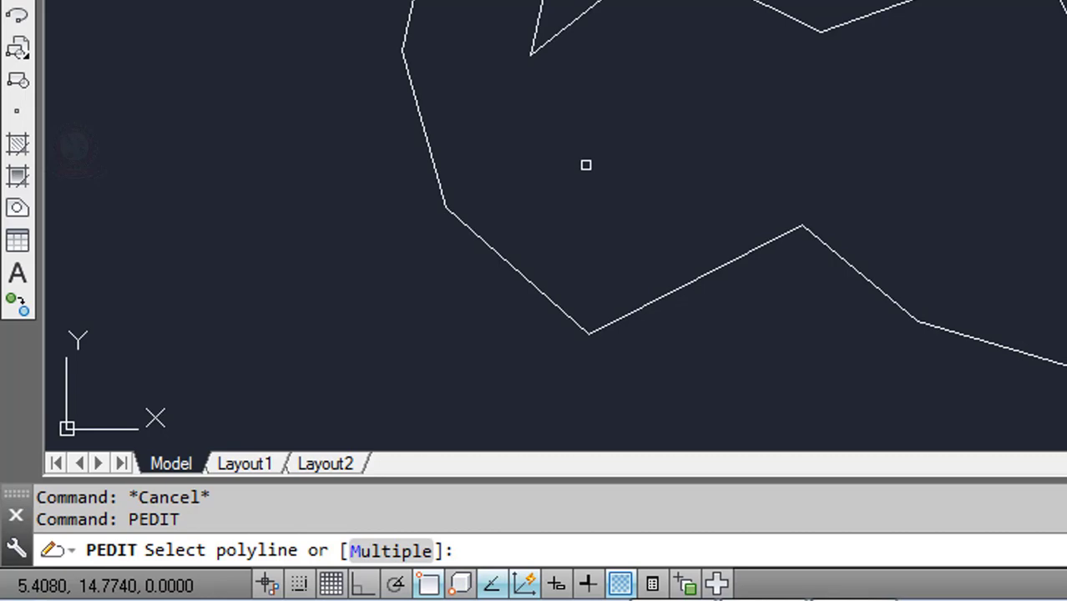
click(325, 276)
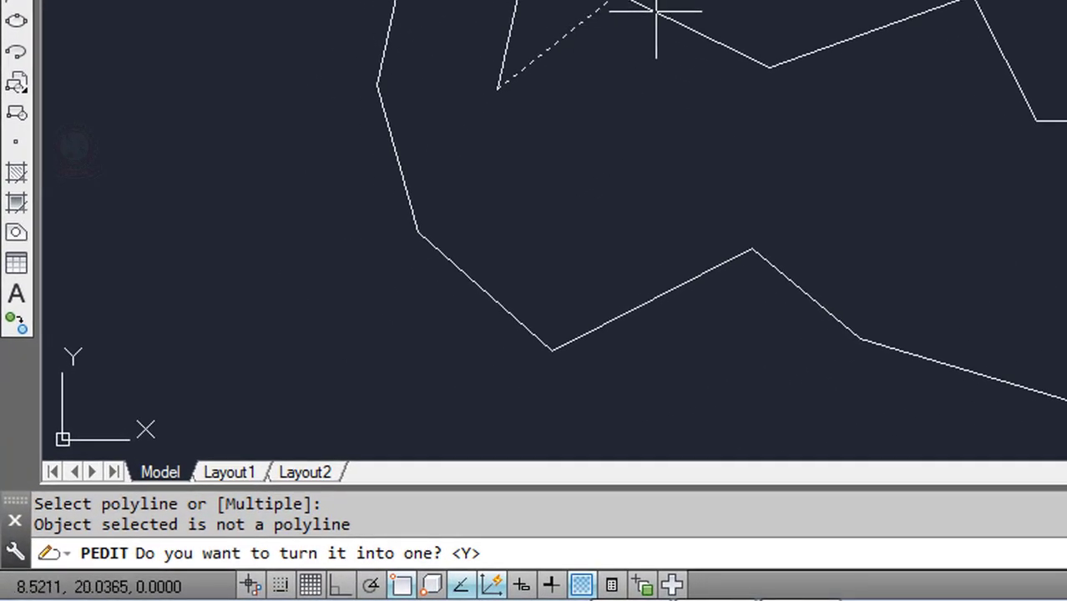
text(y)
key(Return)
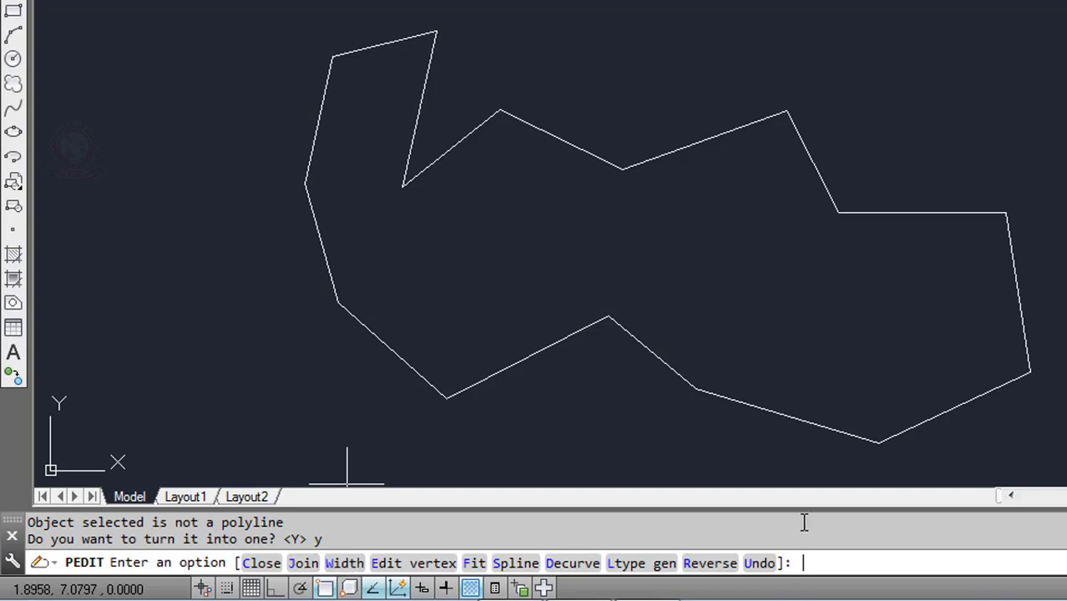
Step: Join the neighbouring notch segment onto the polyline with PEDIT Join, then exit
text(j)
key(Return)
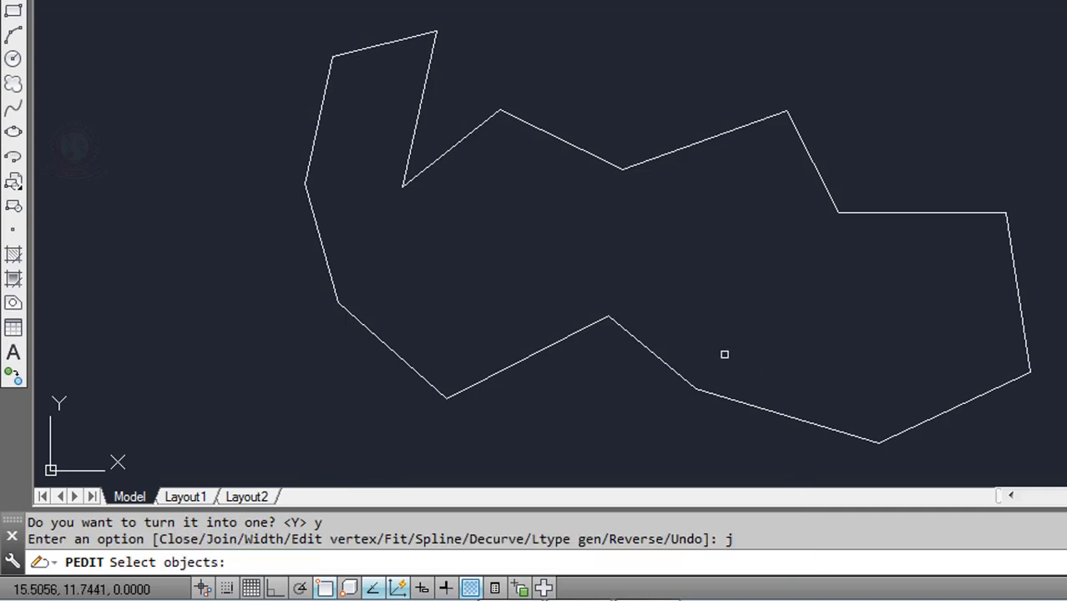
click(468, 131)
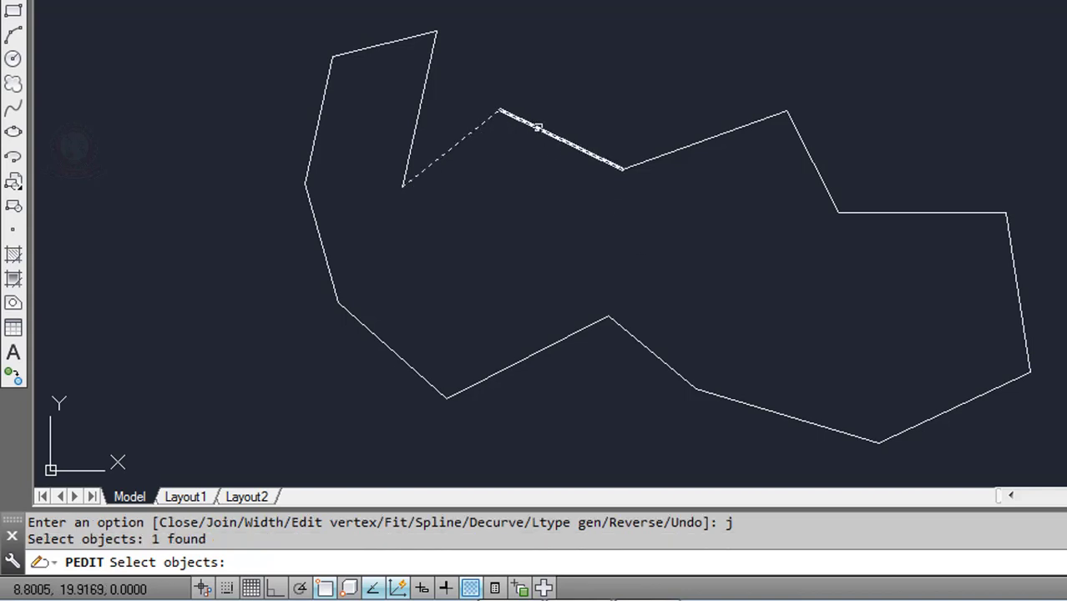
click(538, 128)
key(Return)
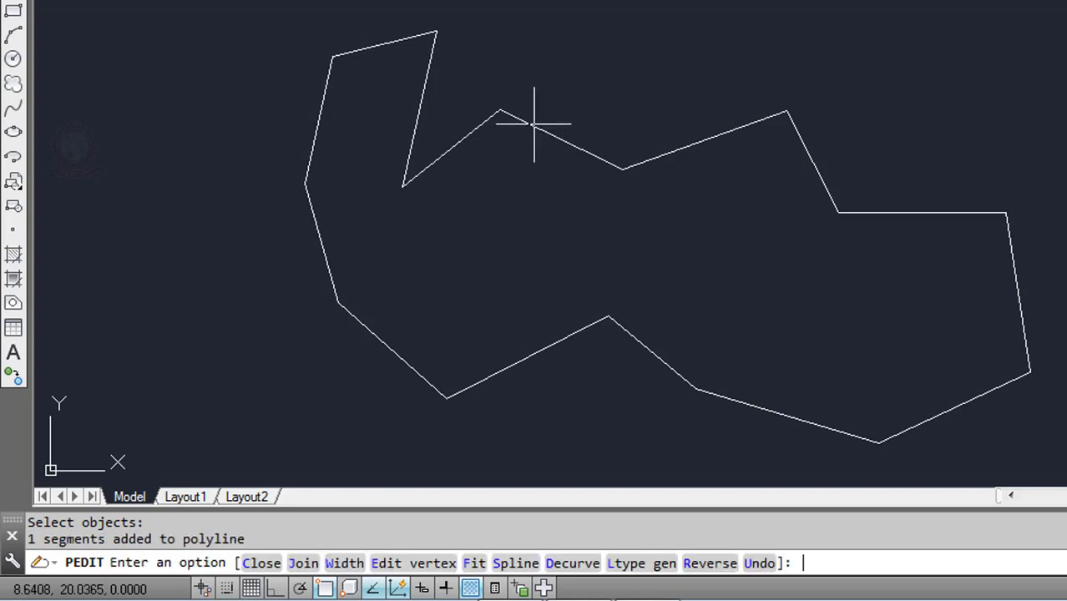
key(Return)
Step: Select the joined polylines one at a time to check which segments are connected
click(536, 132)
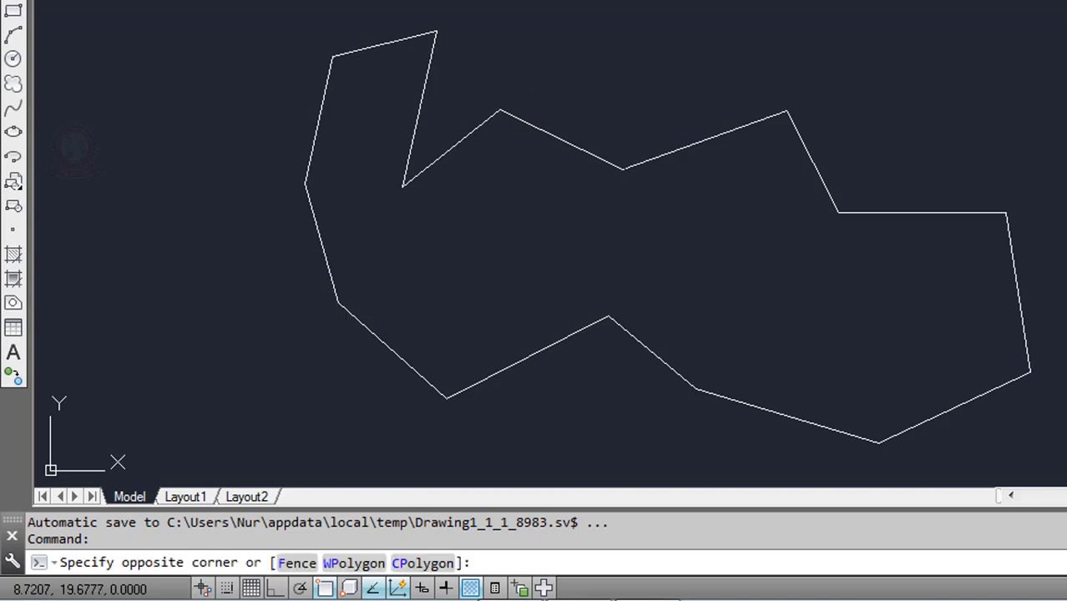
key(Escape)
click(541, 130)
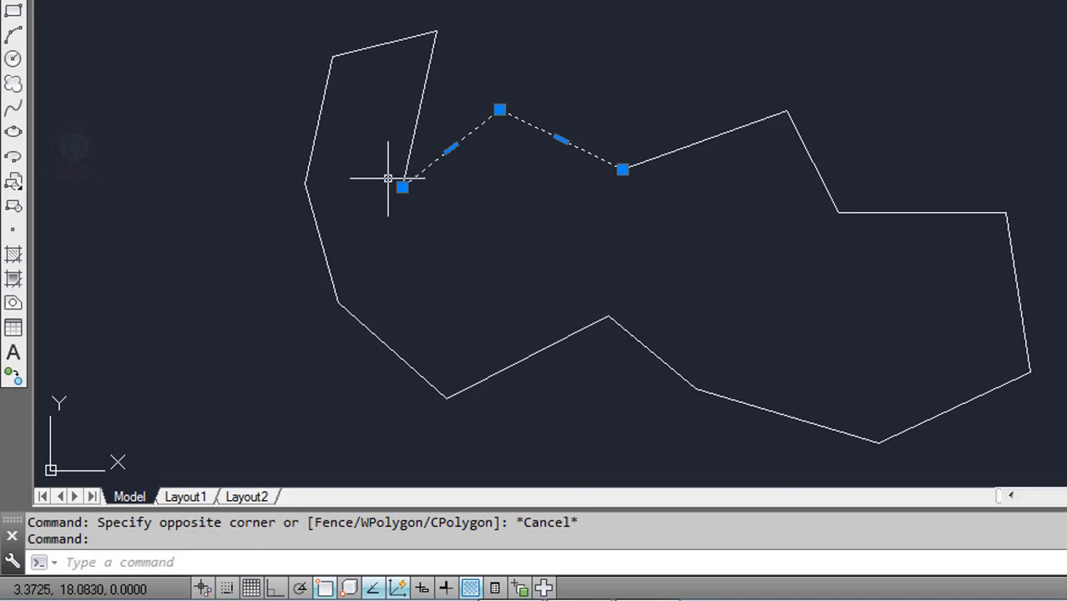
key(Escape)
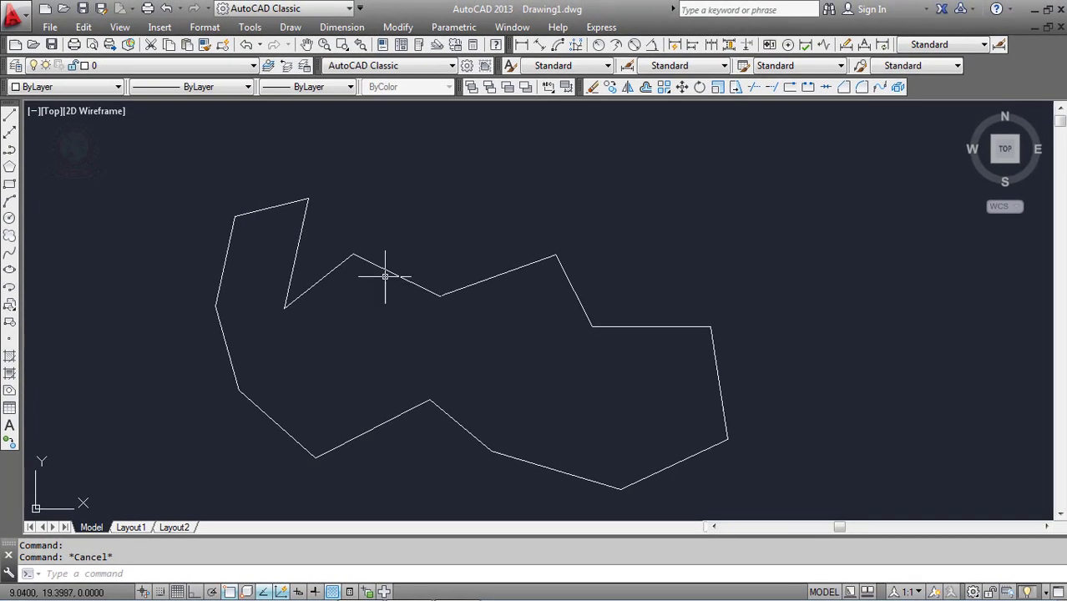
click(371, 266)
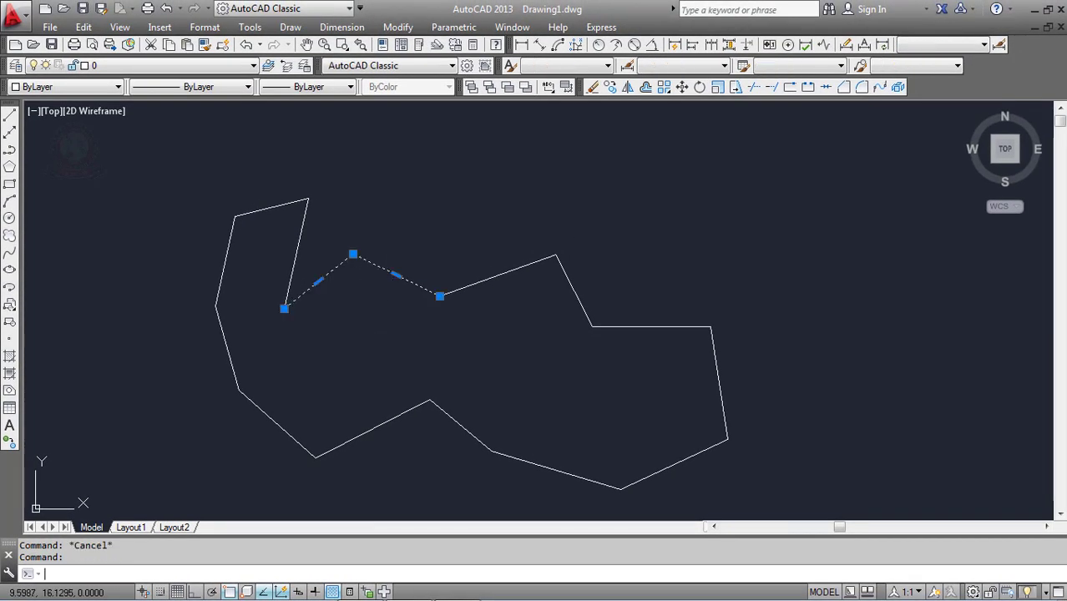
key(Escape)
Step: Erase the stray segment near the right-hand peak and recentre the outline
click(495, 276)
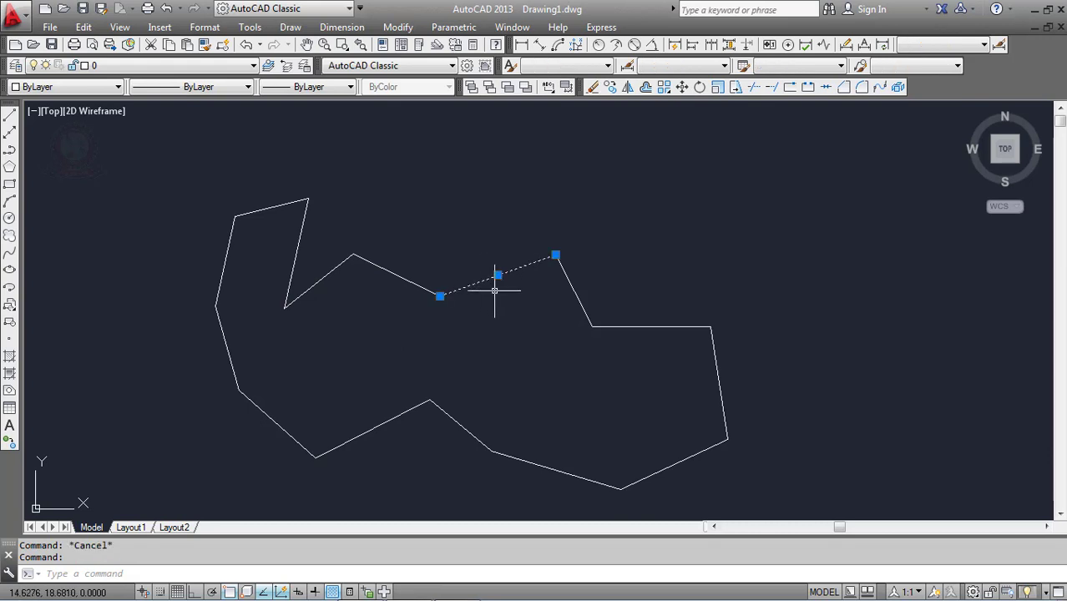
click(579, 298)
key(Delete)
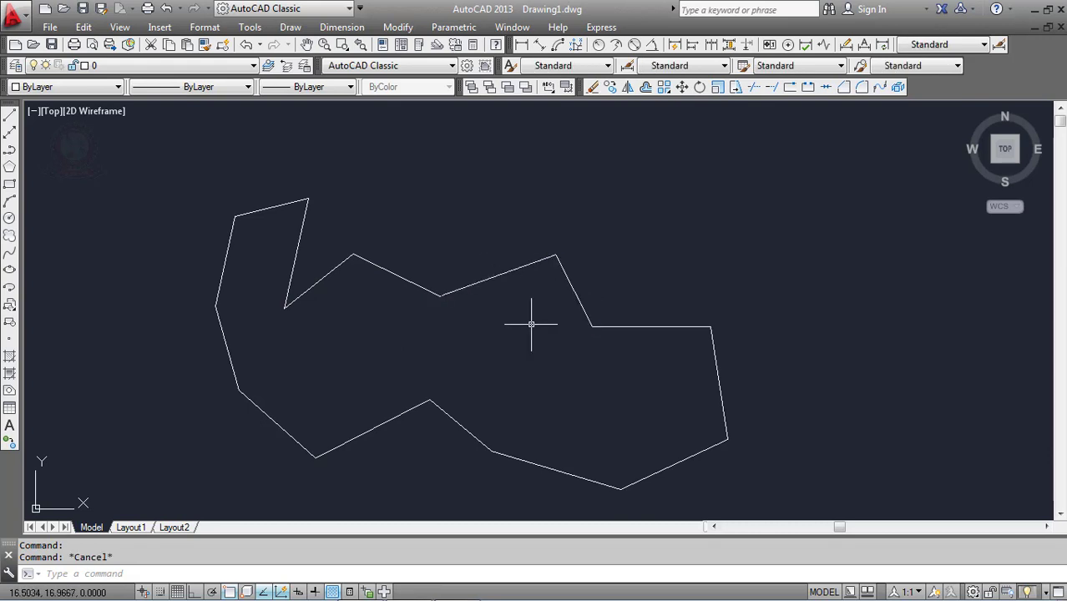
scroll(676, 389, down, 2)
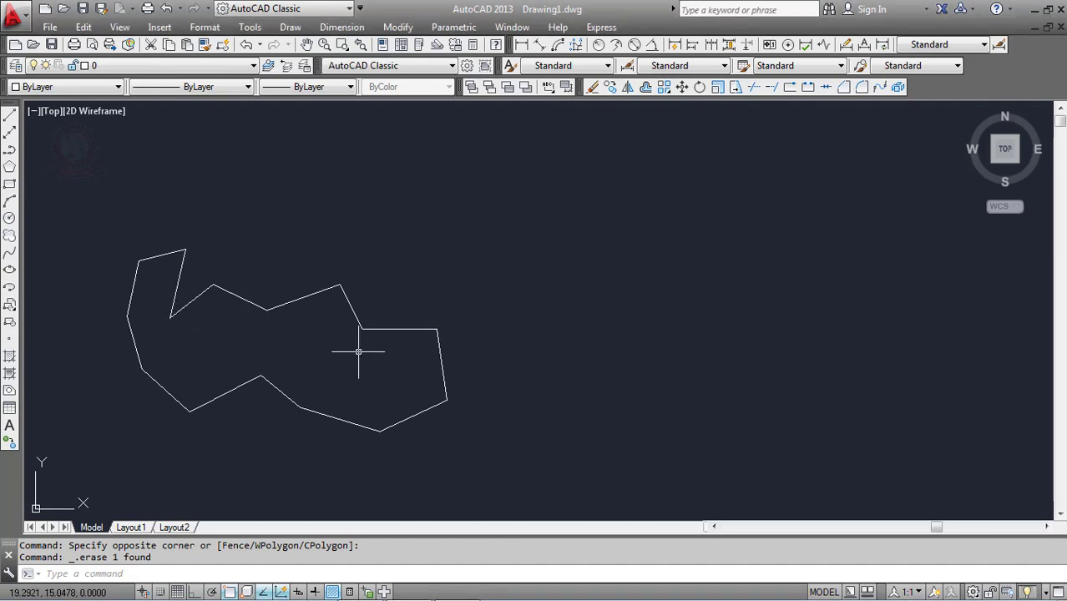
middle_drag(340, 344, 444, 345)
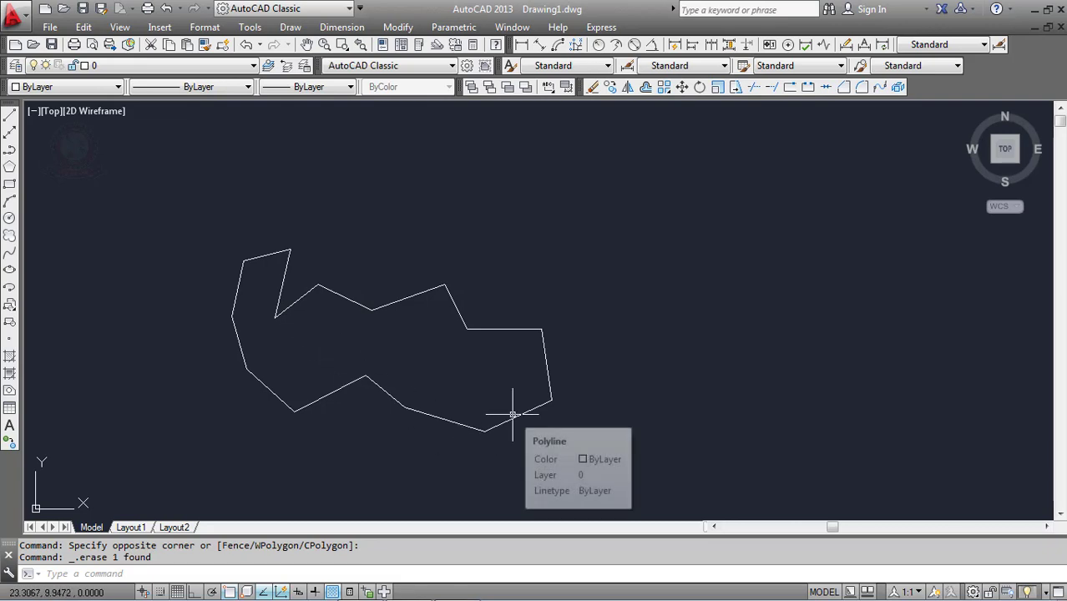
Step: Clear the command line and restart PEDIT
key(Escape)
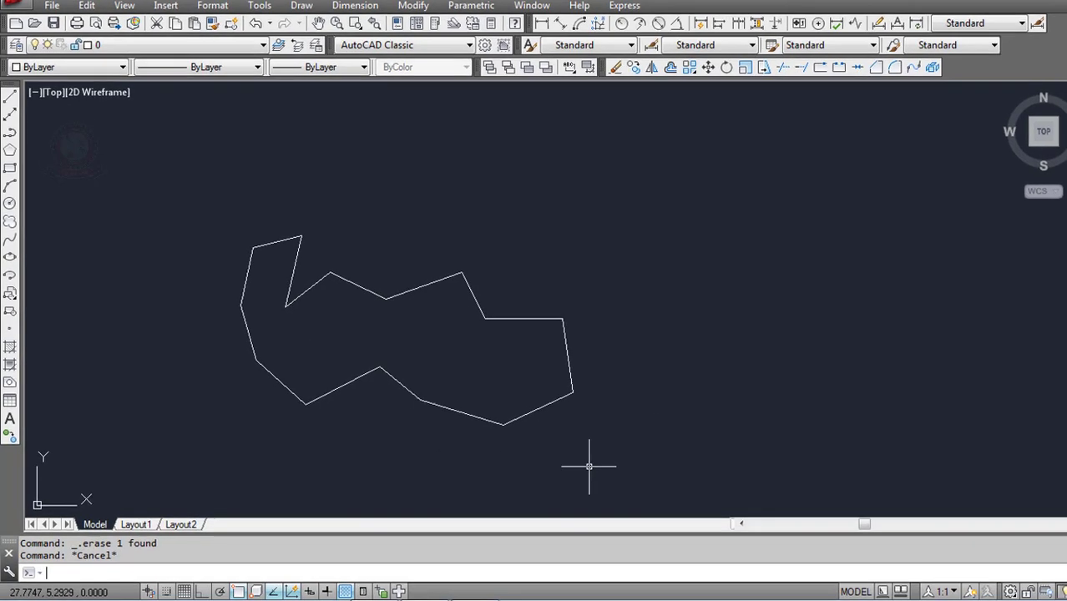
key(Escape)
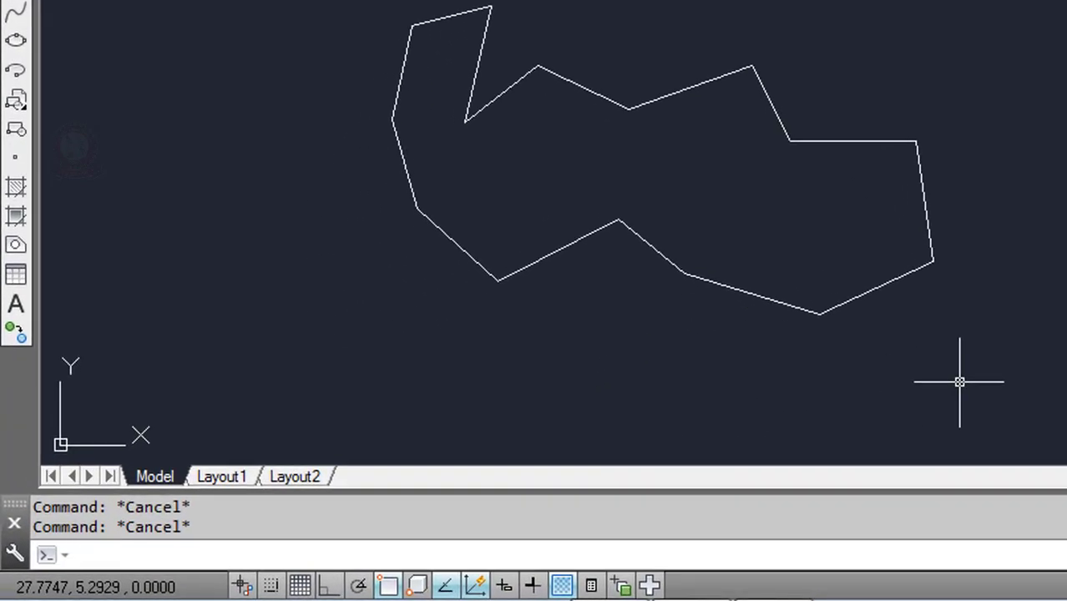
text(pedit)
key(Return)
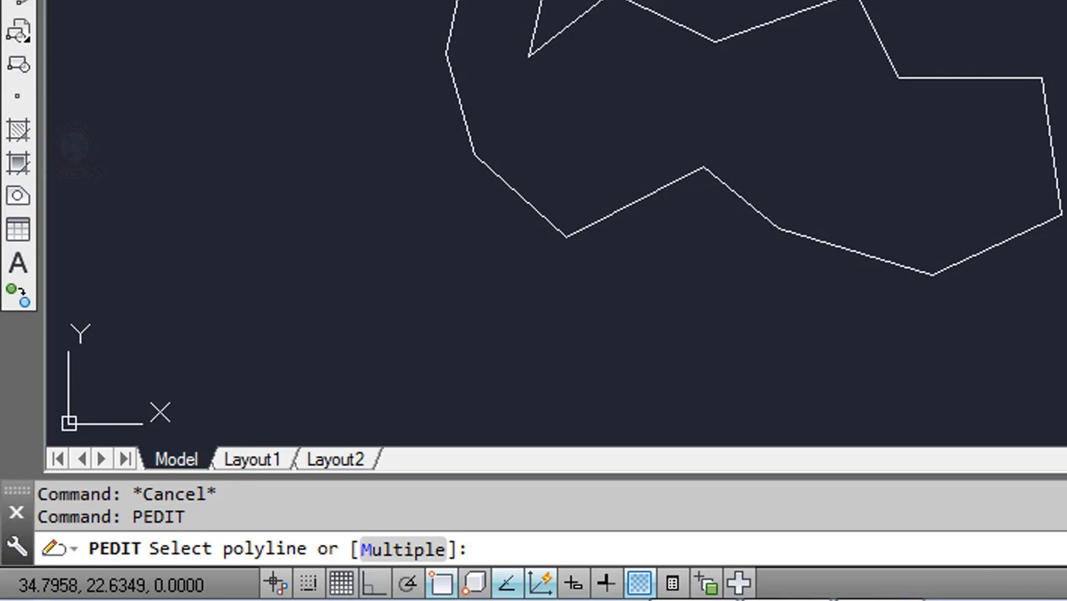
Step: With PEDIT Multiple, window-select all 14 outline lines and join them at default fuzz distance
text(m)
key(Return)
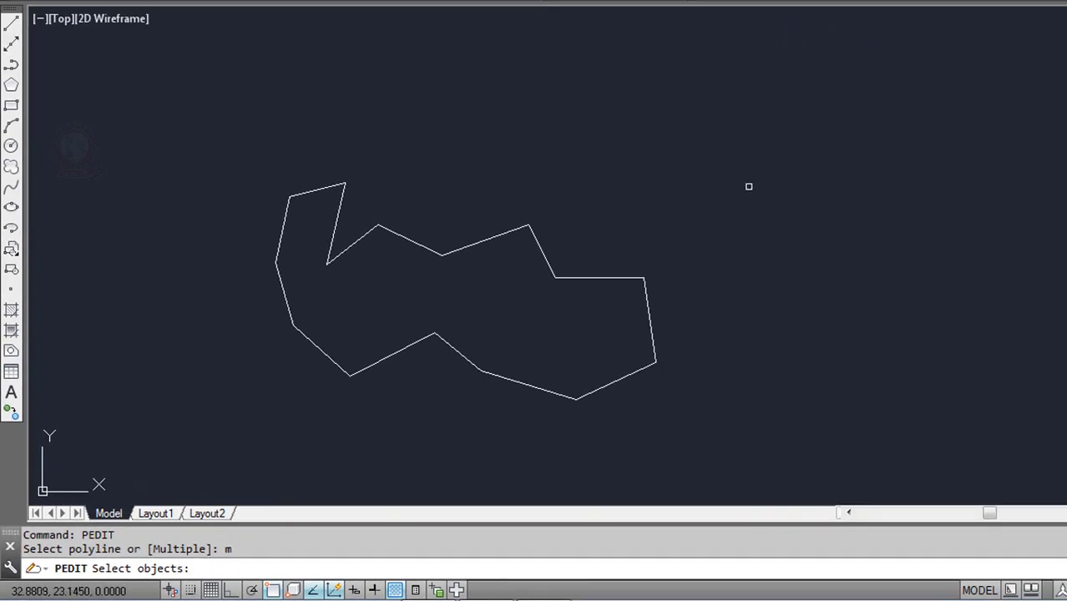
click(747, 144)
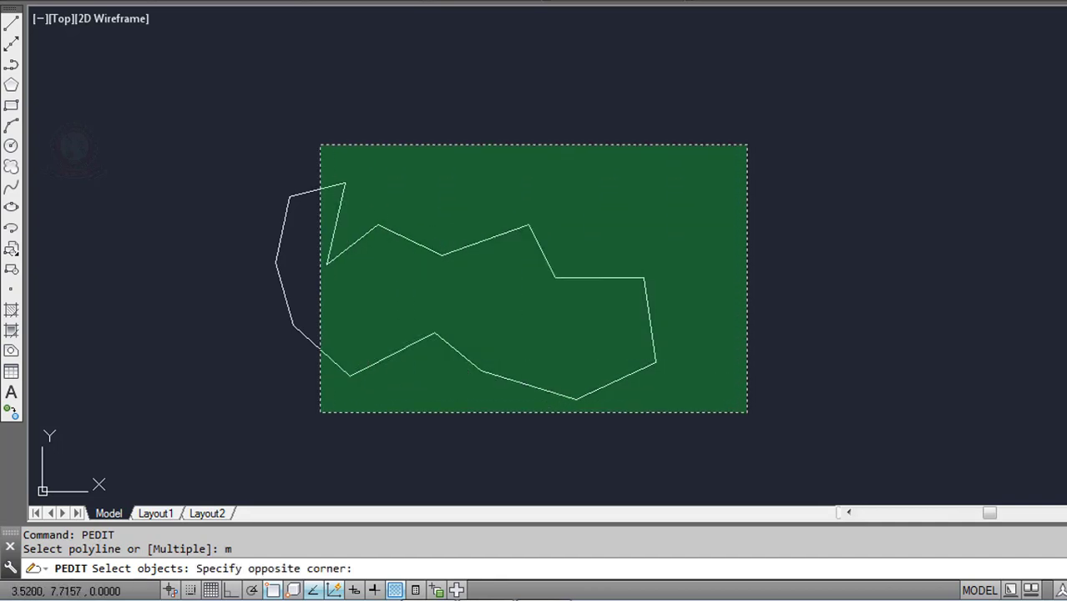
click(241, 426)
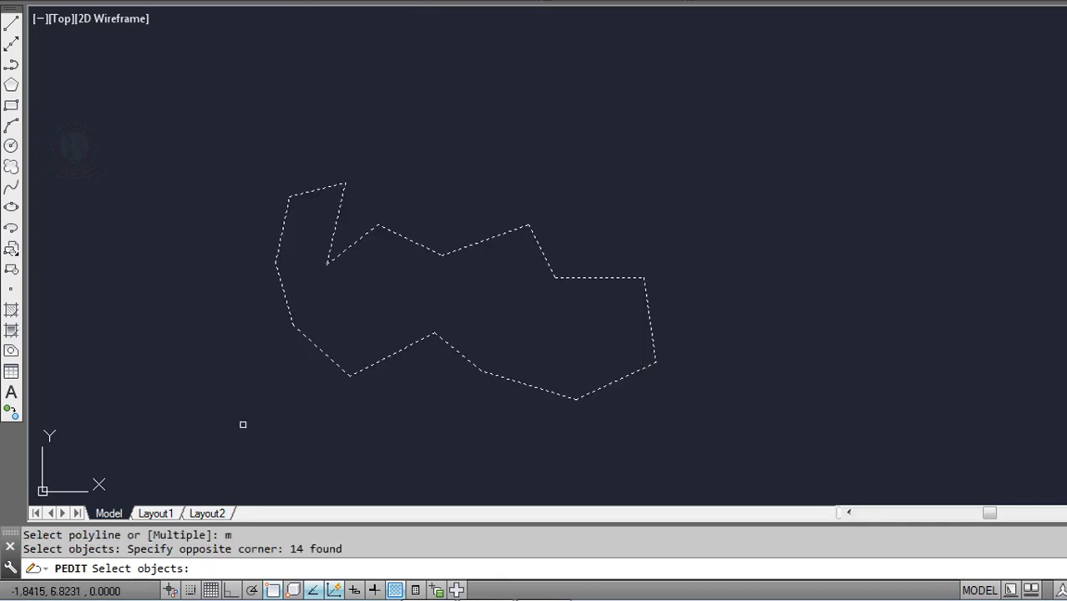
key(Return)
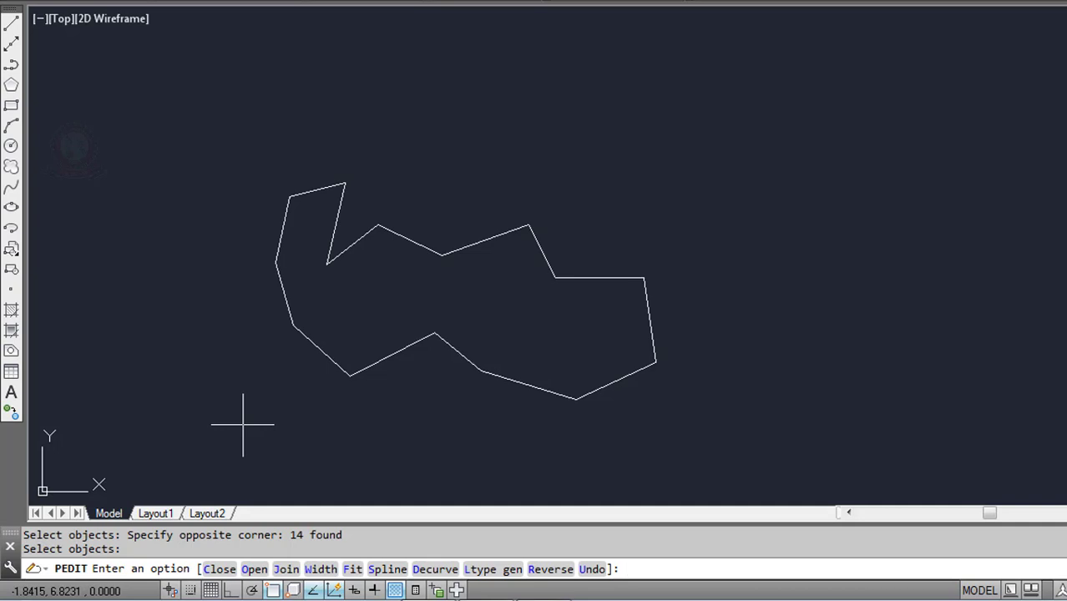
text(j)
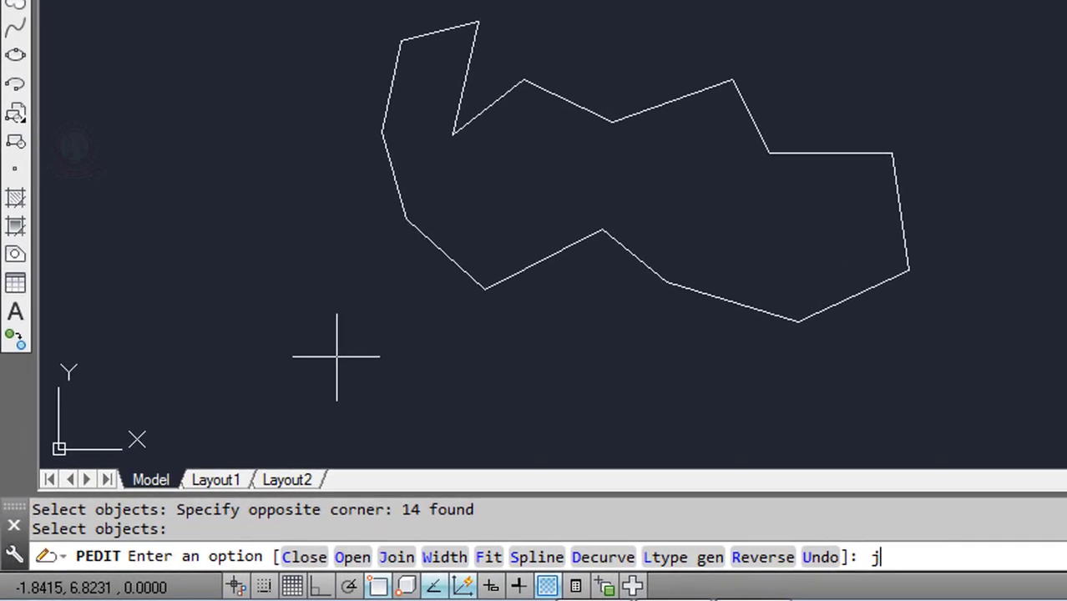
key(Return)
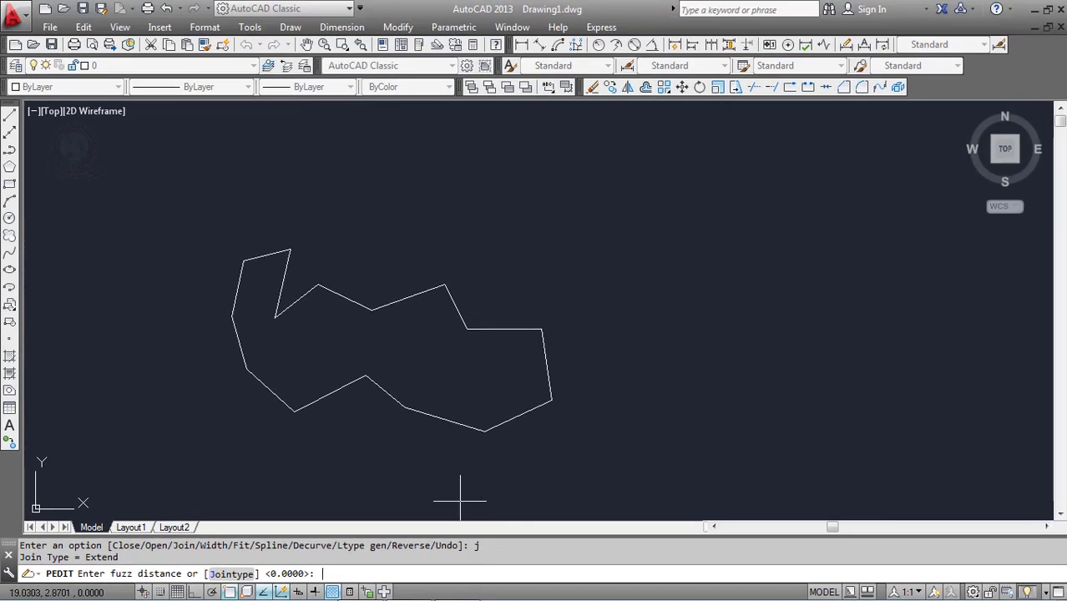
key(Return)
key(Escape)
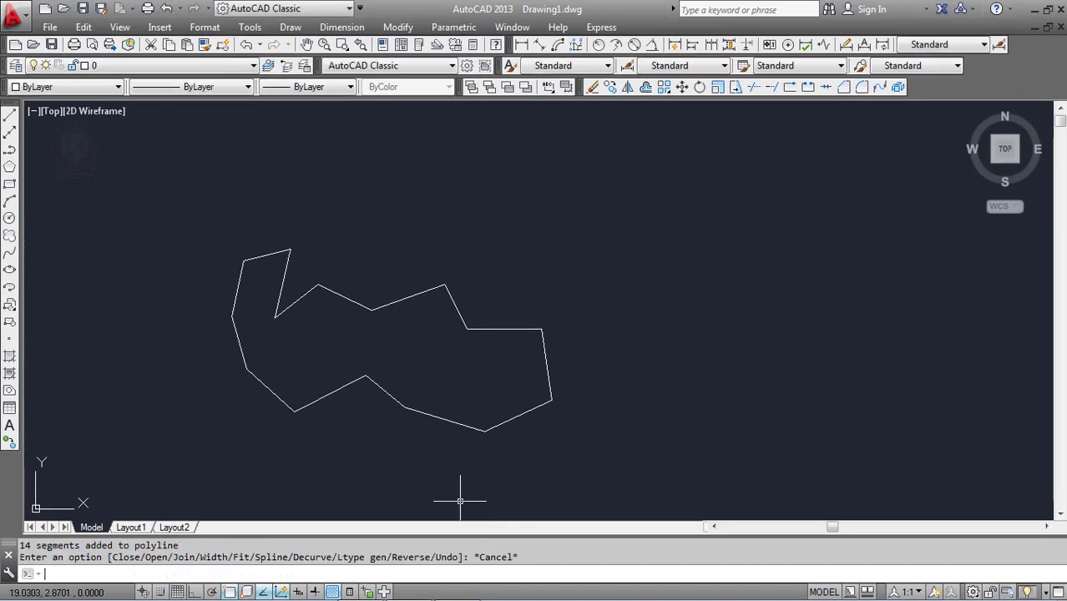
click(490, 431)
scroll(362, 365, up, 4)
scroll(361, 371, down, 2)
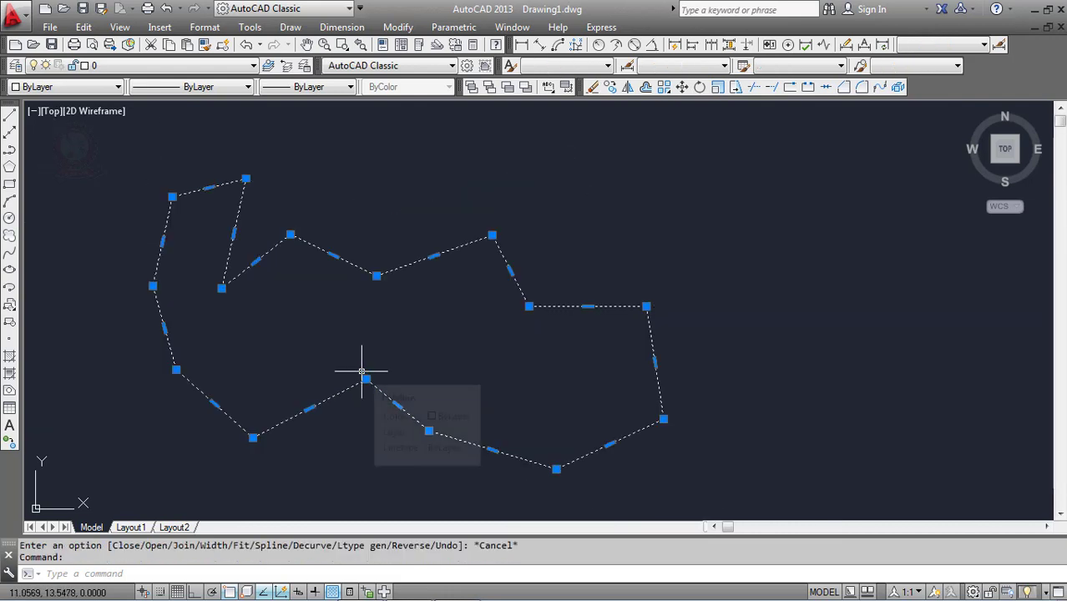
key(Escape)
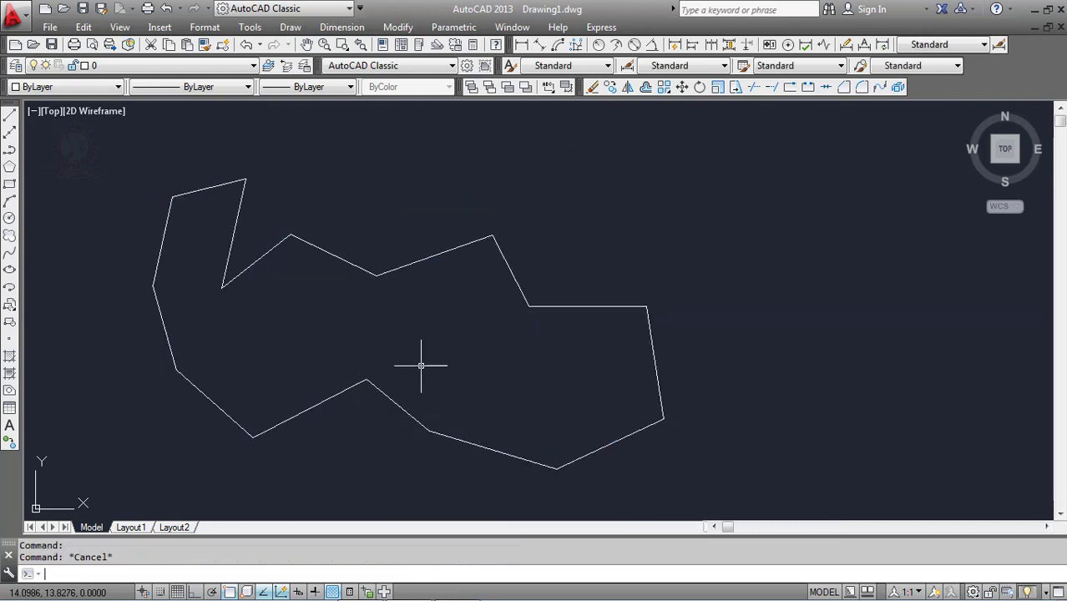
click(405, 410)
scroll(389, 450, down, 2)
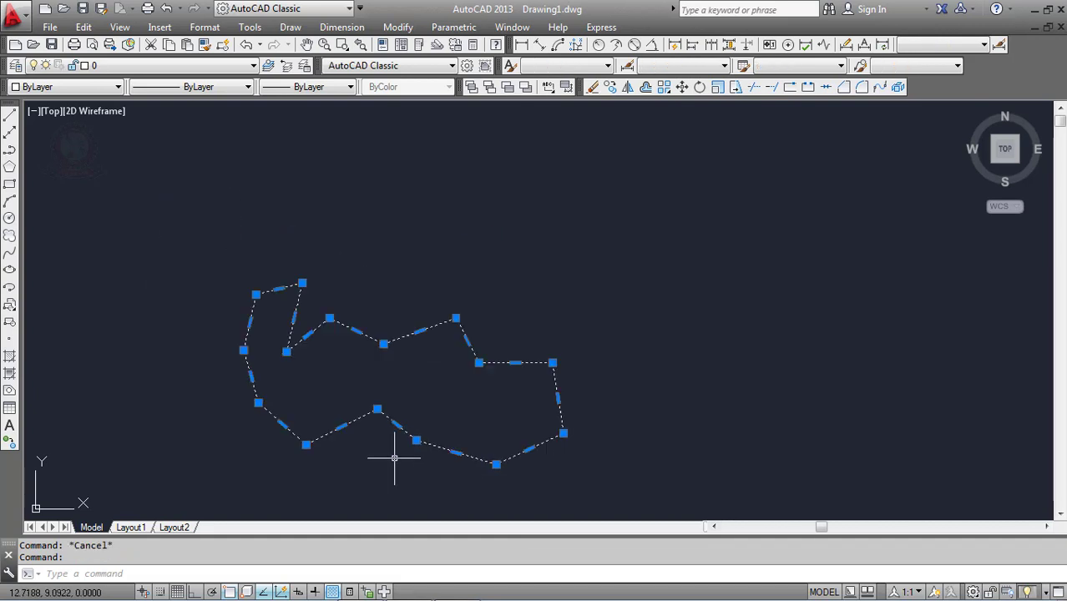
scroll(378, 357, up, 2)
middle_drag(378, 355, 421, 354)
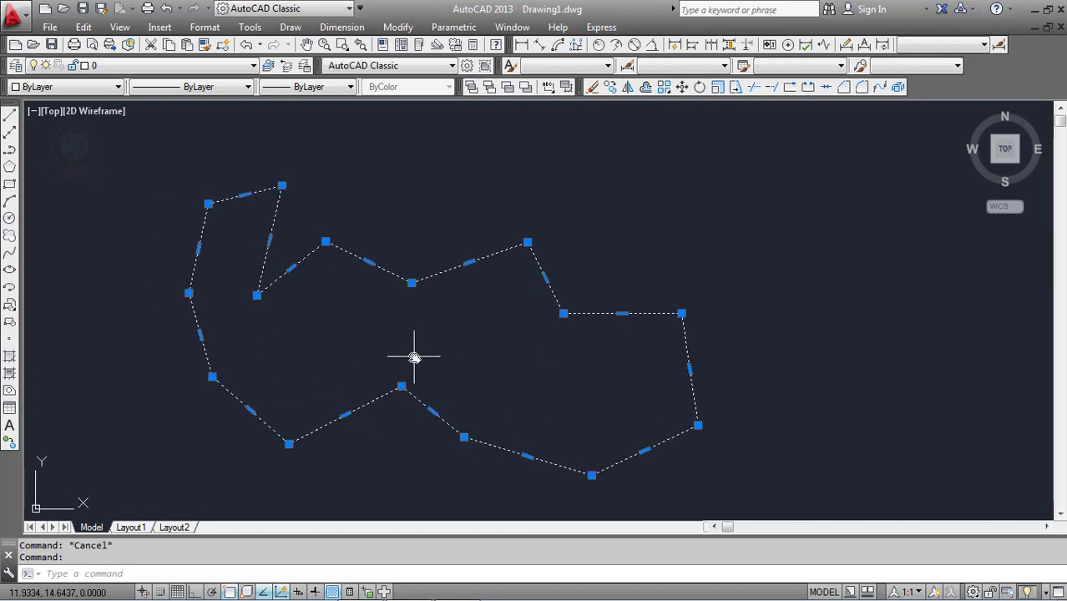
drag(421, 354, 638, 374)
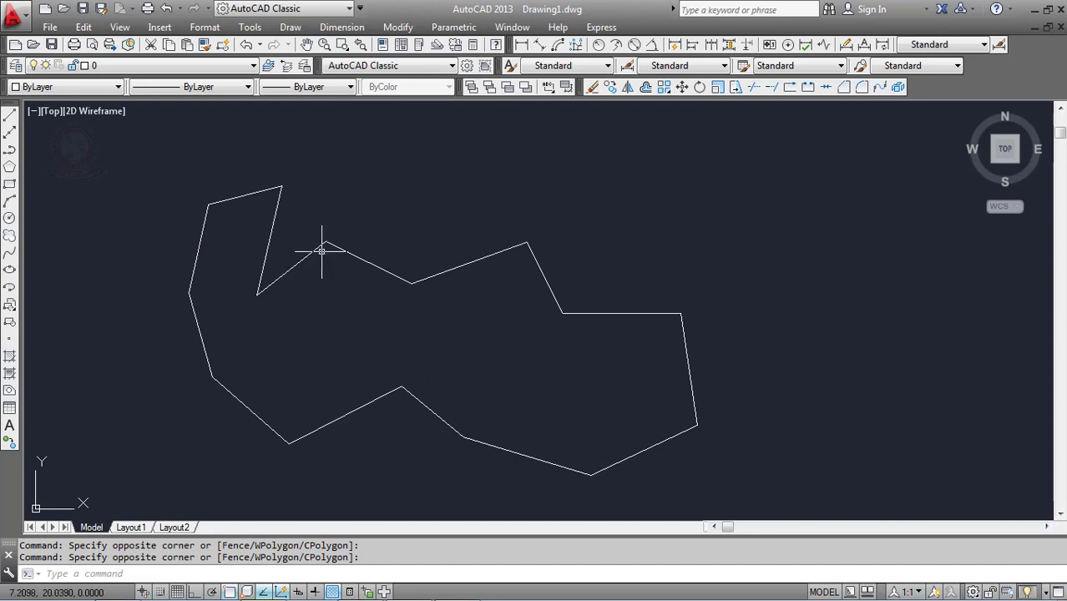
click(369, 262)
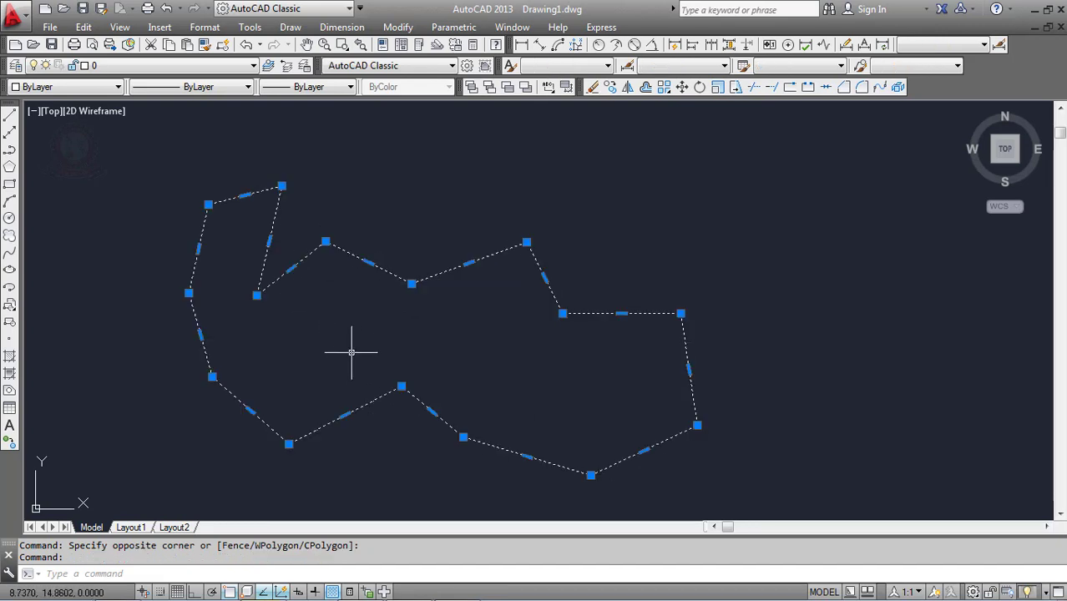
key(Escape)
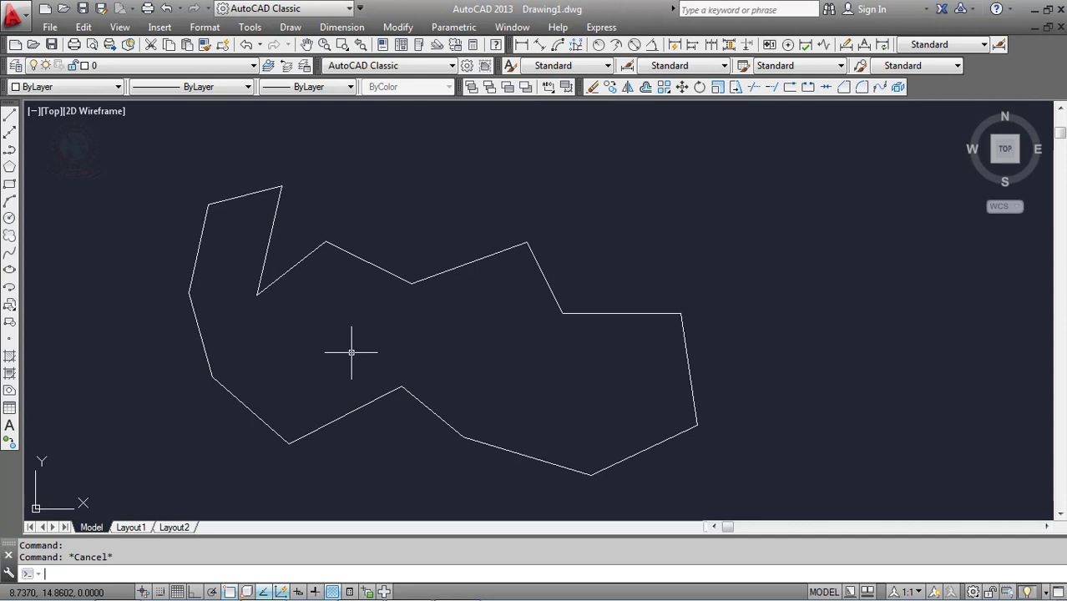
click(784, 209)
click(200, 421)
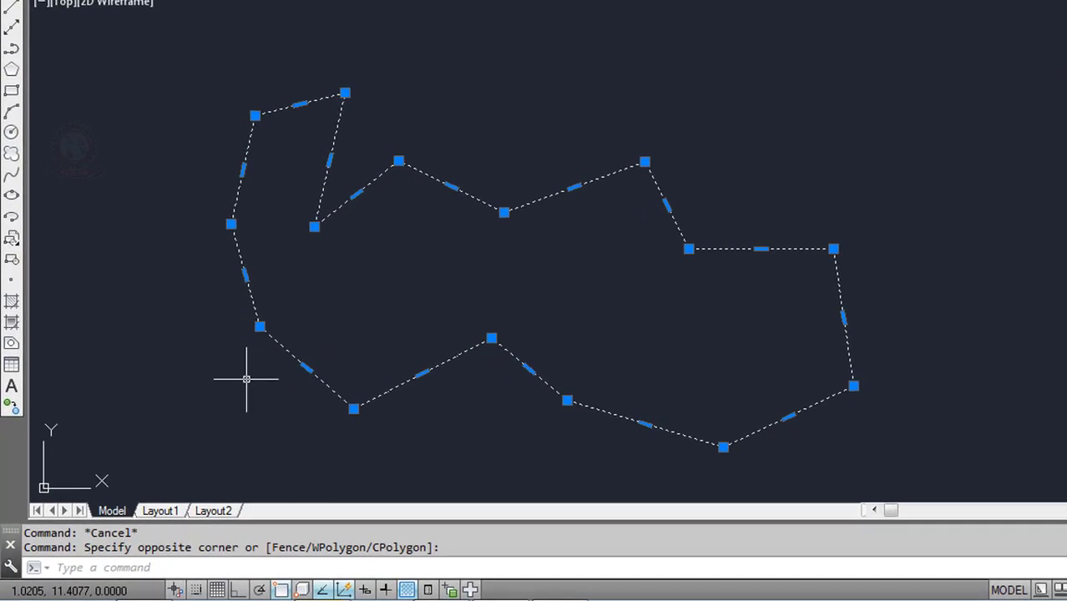
Step: Run PEDIT on the outline polyline and choose the Width option for all segments
text(PED)
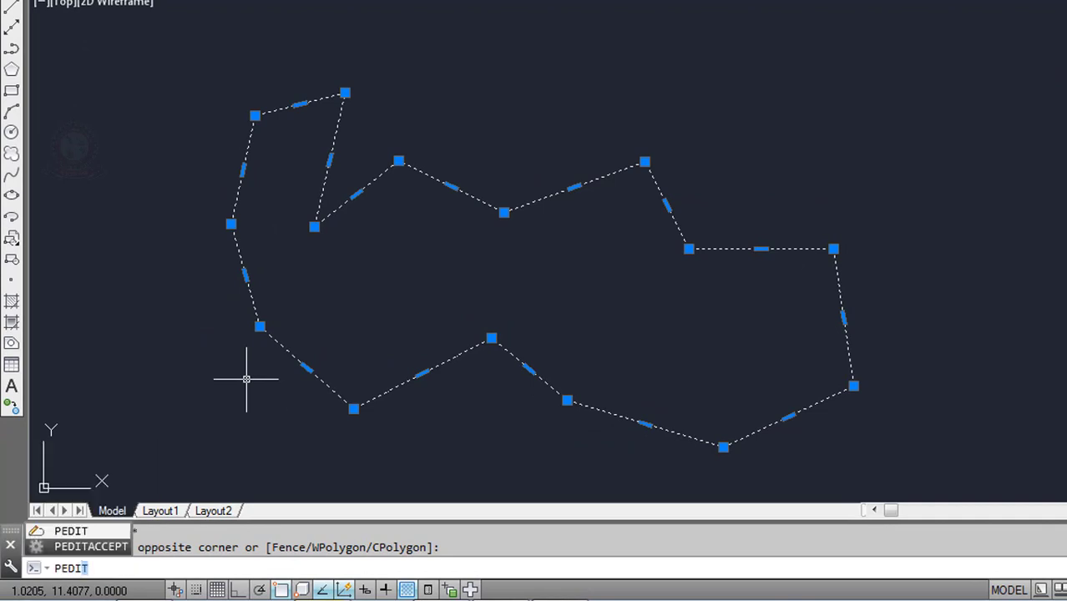
text(IT)
key(Return)
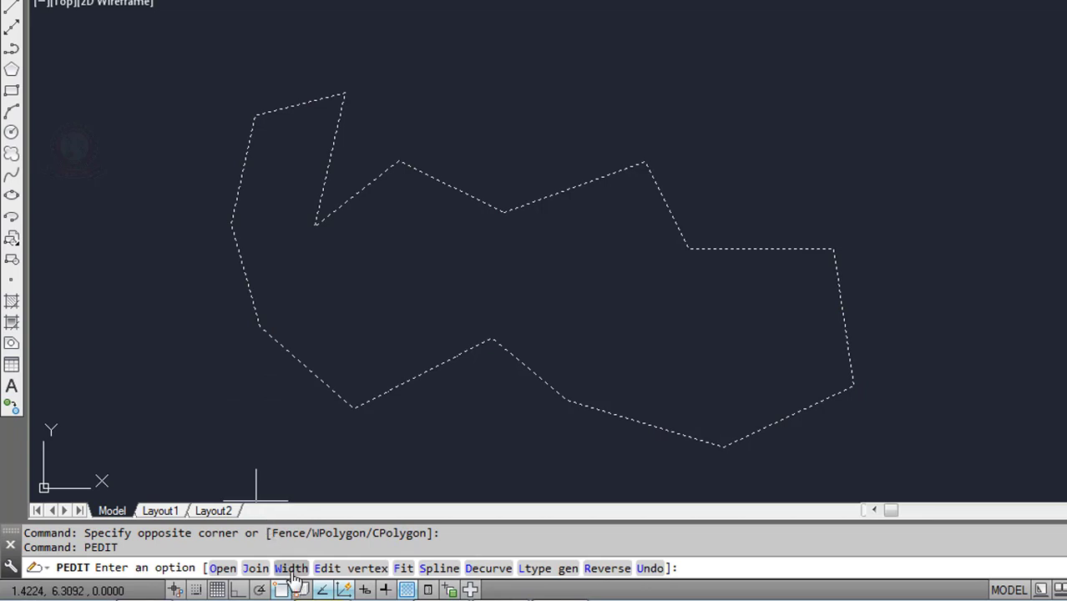
text(w)
key(Return)
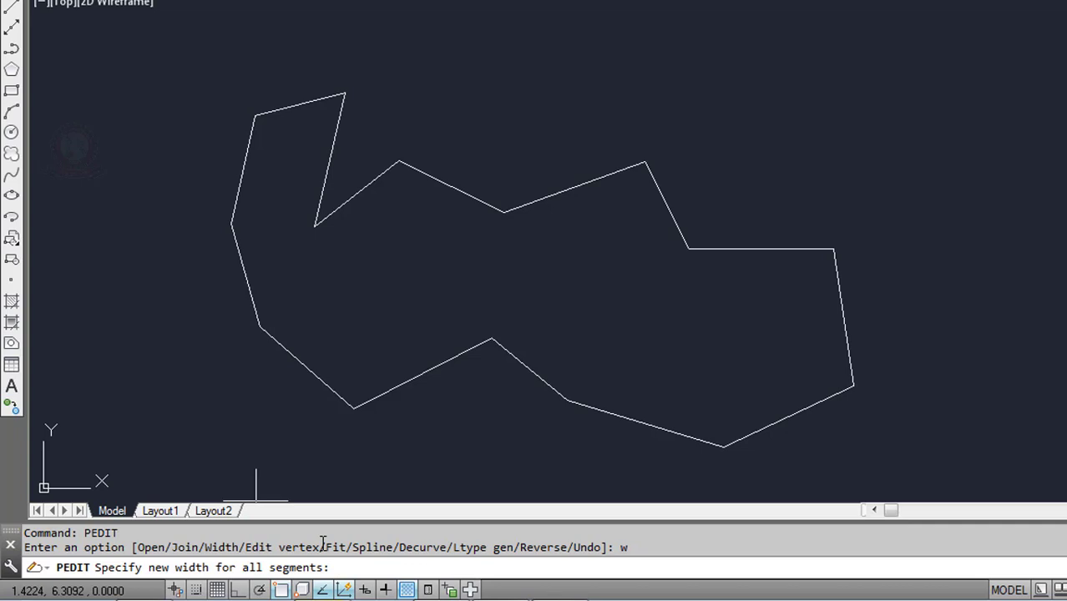
Step: Give the outline a width of 4, then change it to 1
text(4)
key(Return)
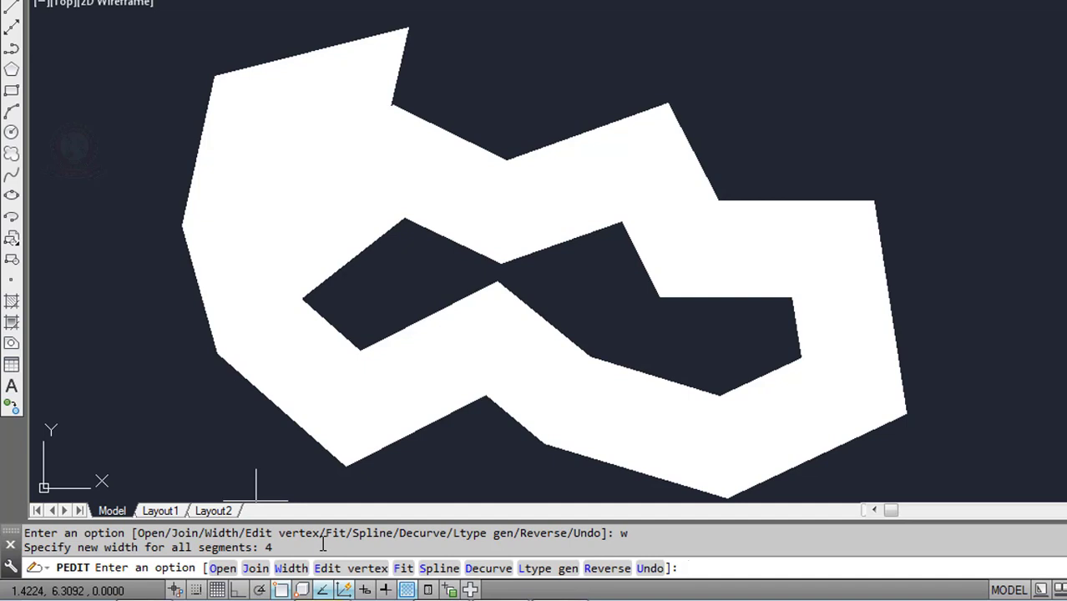
text(w)
key(Return)
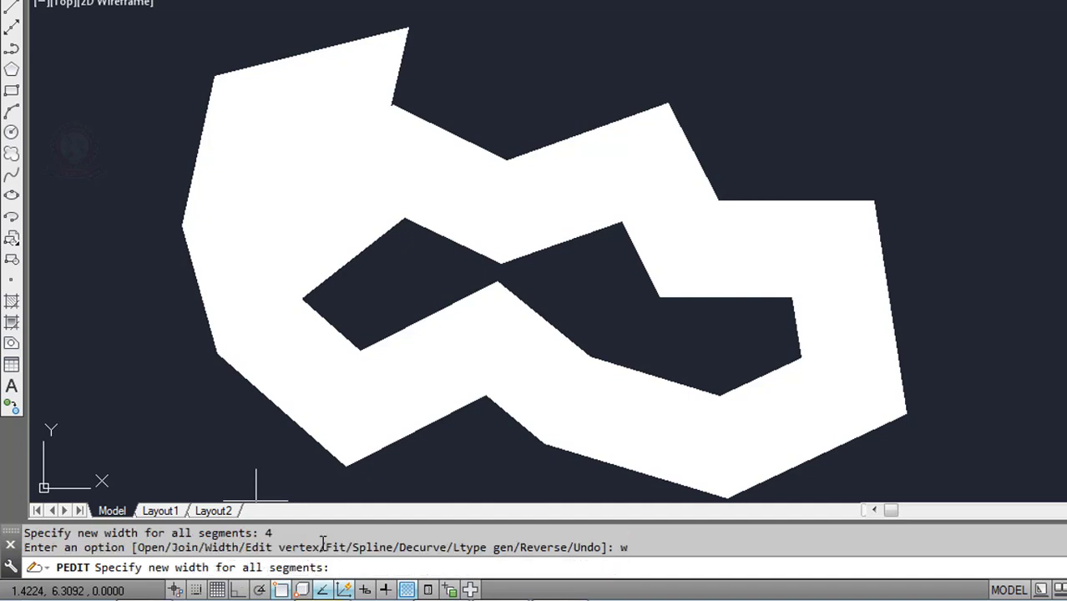
text(1)
key(Return)
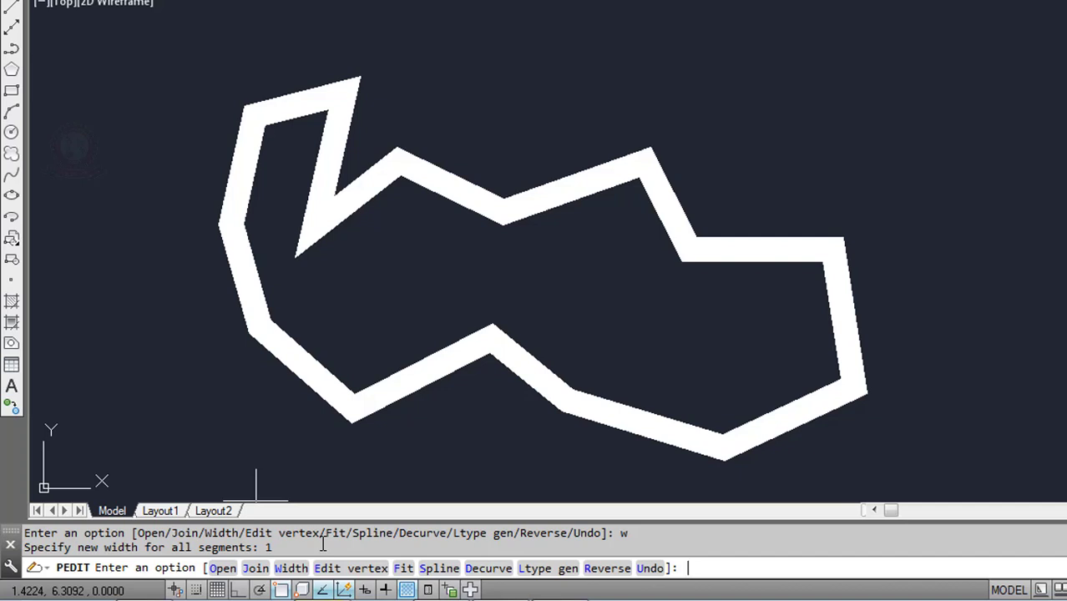
Step: Undo both width changes so the outline is a thin line again
text(u)
key(Return)
text(u)
key(Return)
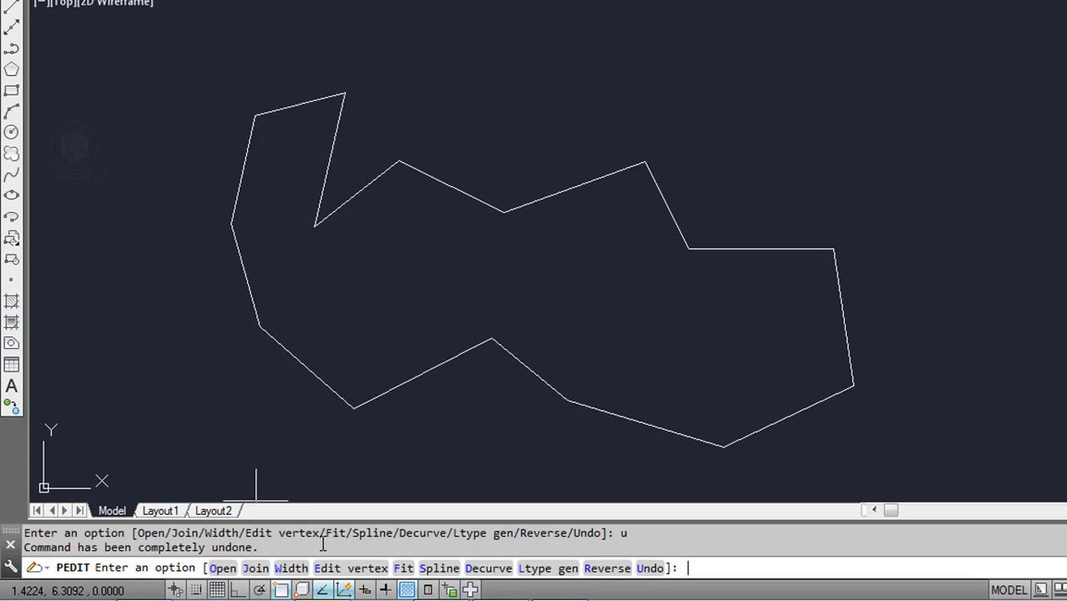
Step: Apply PEDIT's Spline option to smooth the jagged outline into a curved closed shape
text(s)
key(Return)
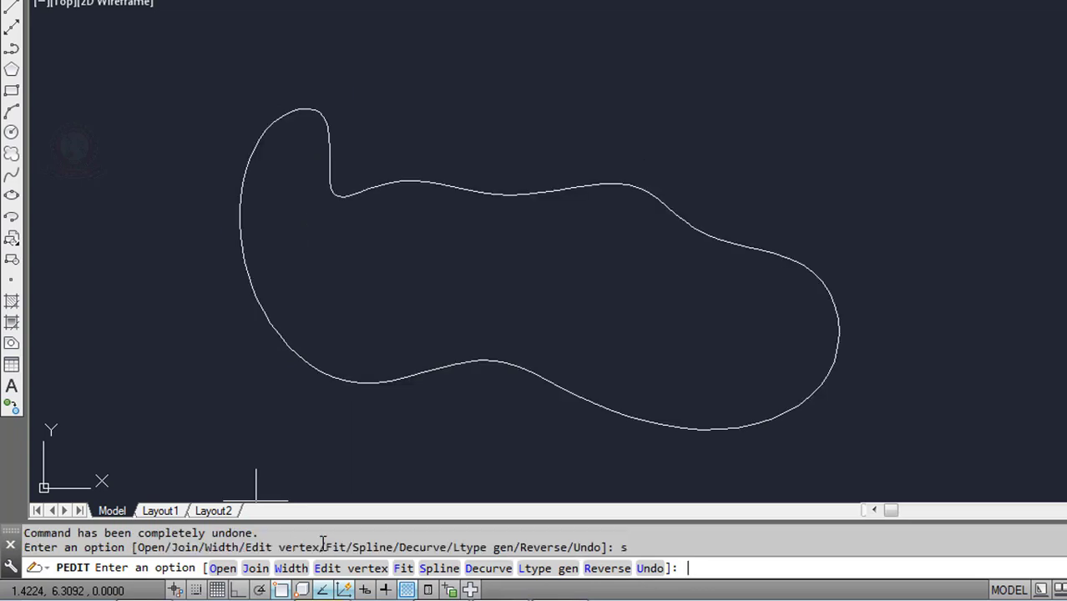